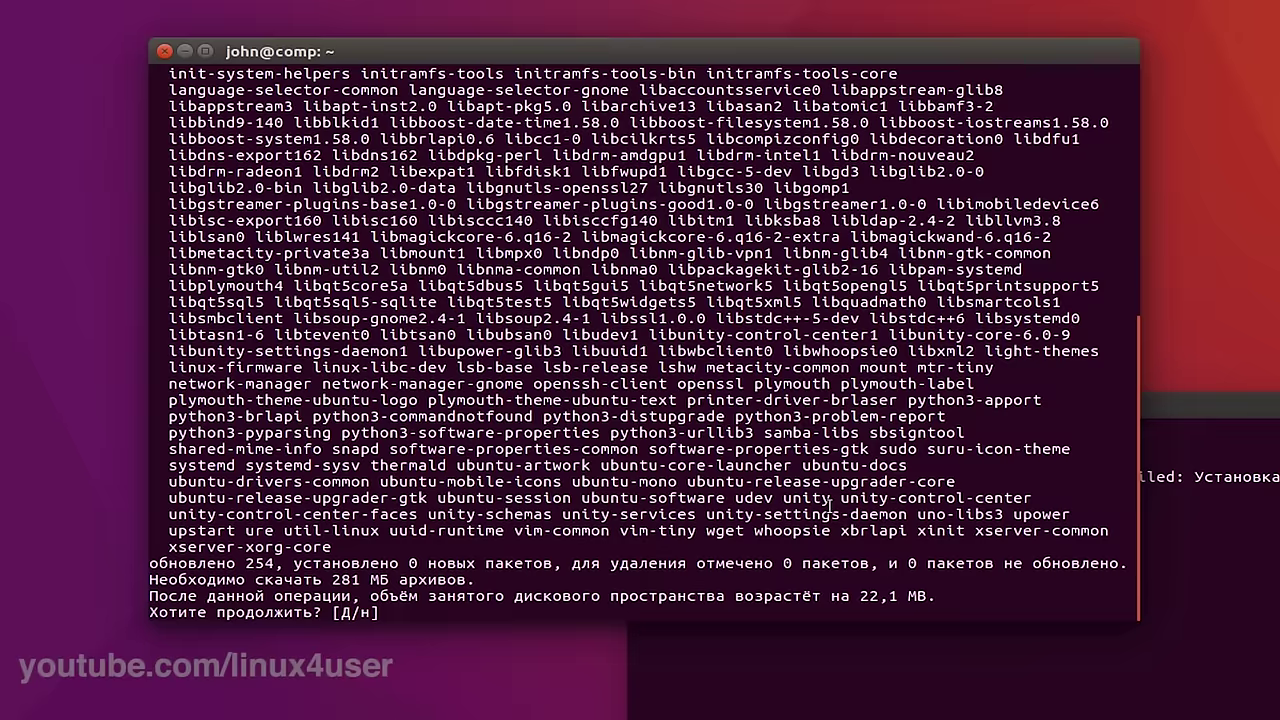
# Step: Confirm the pending package upgrade in the terminal and let the packages download and install
pyautogui.write('y')
pyautogui.press('Return')
pyautogui.click(693, 632)
pyautogui.hotkey('alt', 'Tab')
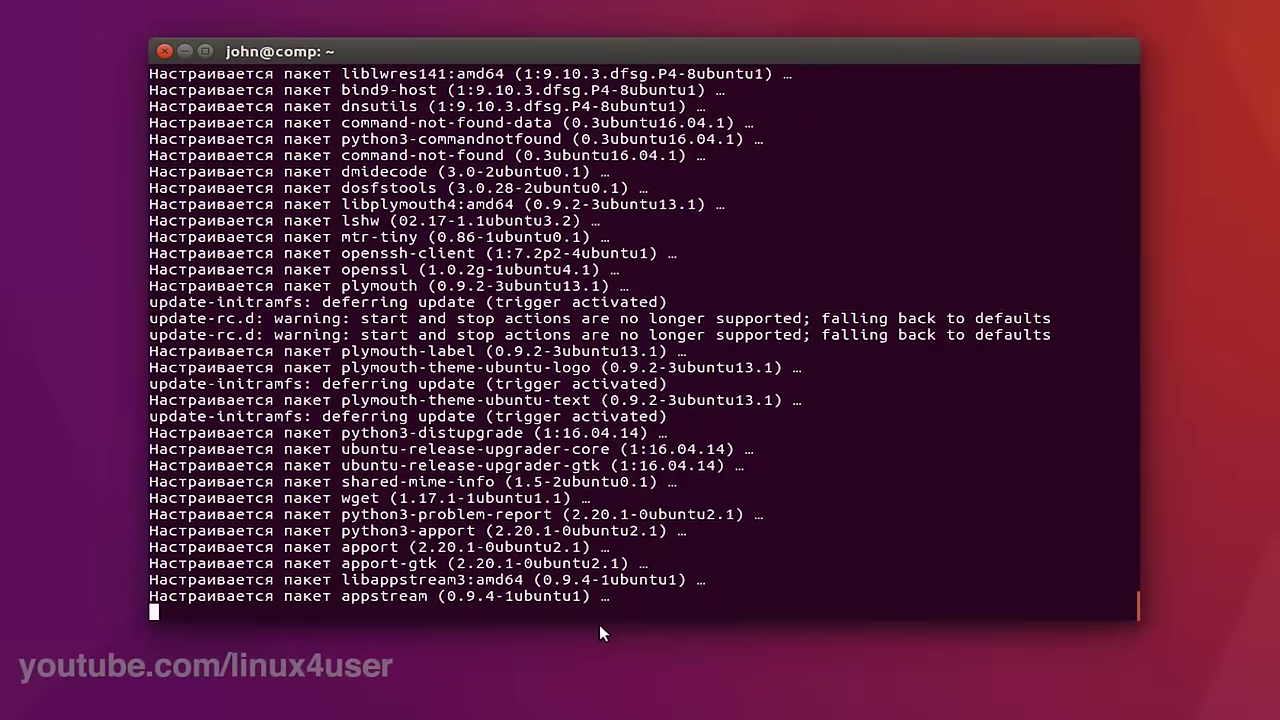
pyautogui.click(612, 636)
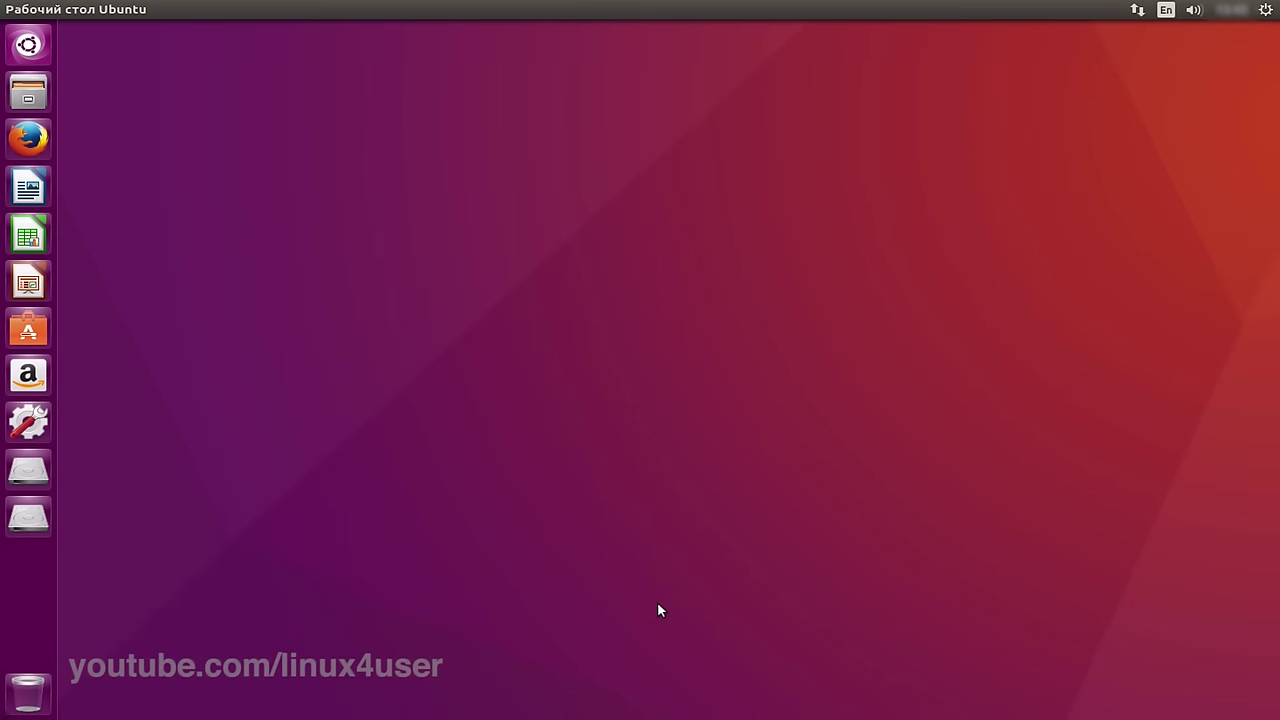
# Step: In the system's Software & Updates settings, set the download server to Основной сервер and authenticate with the account password
pyautogui.click(28, 421)
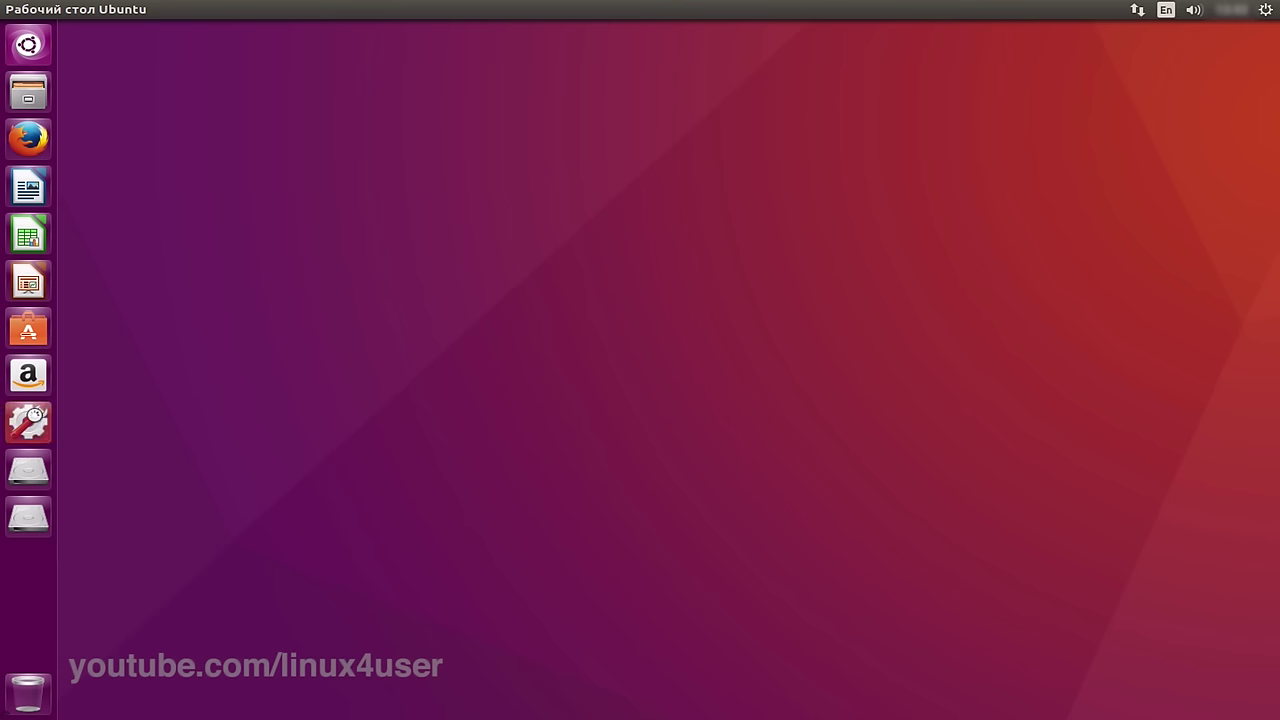
pyautogui.click(428, 565)
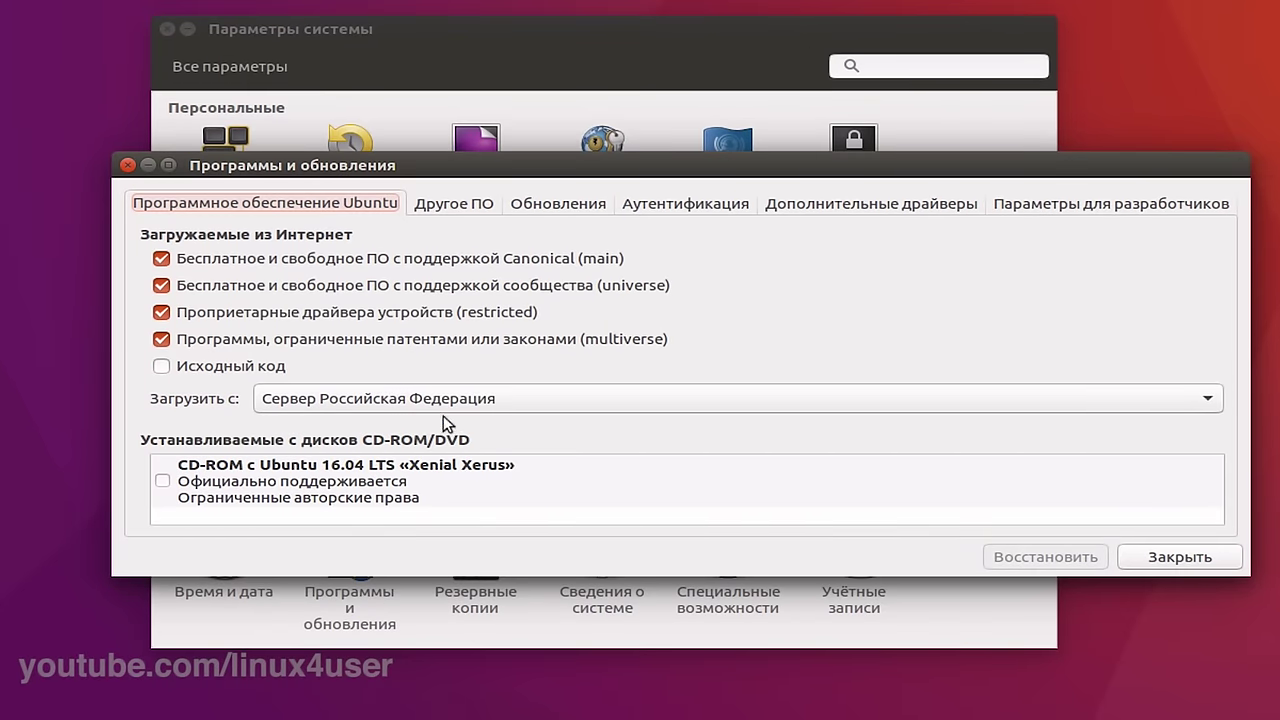
pyautogui.click(529, 427)
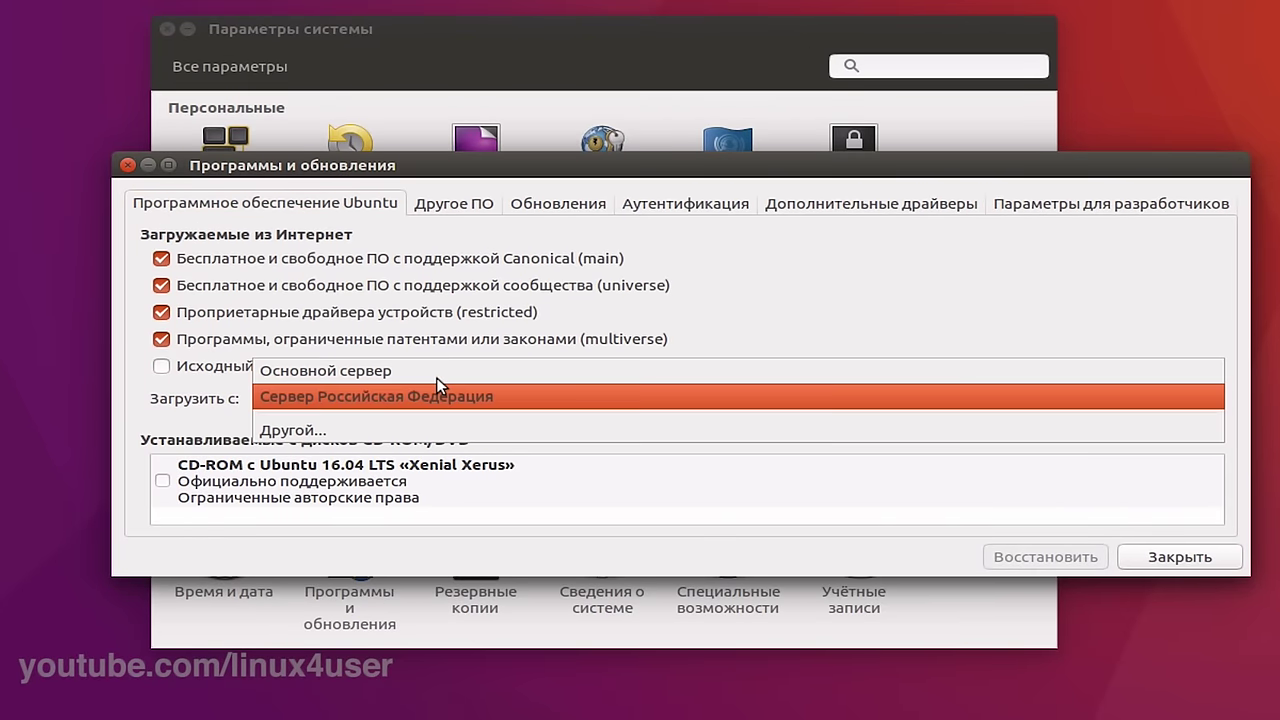
pyautogui.click(380, 362)
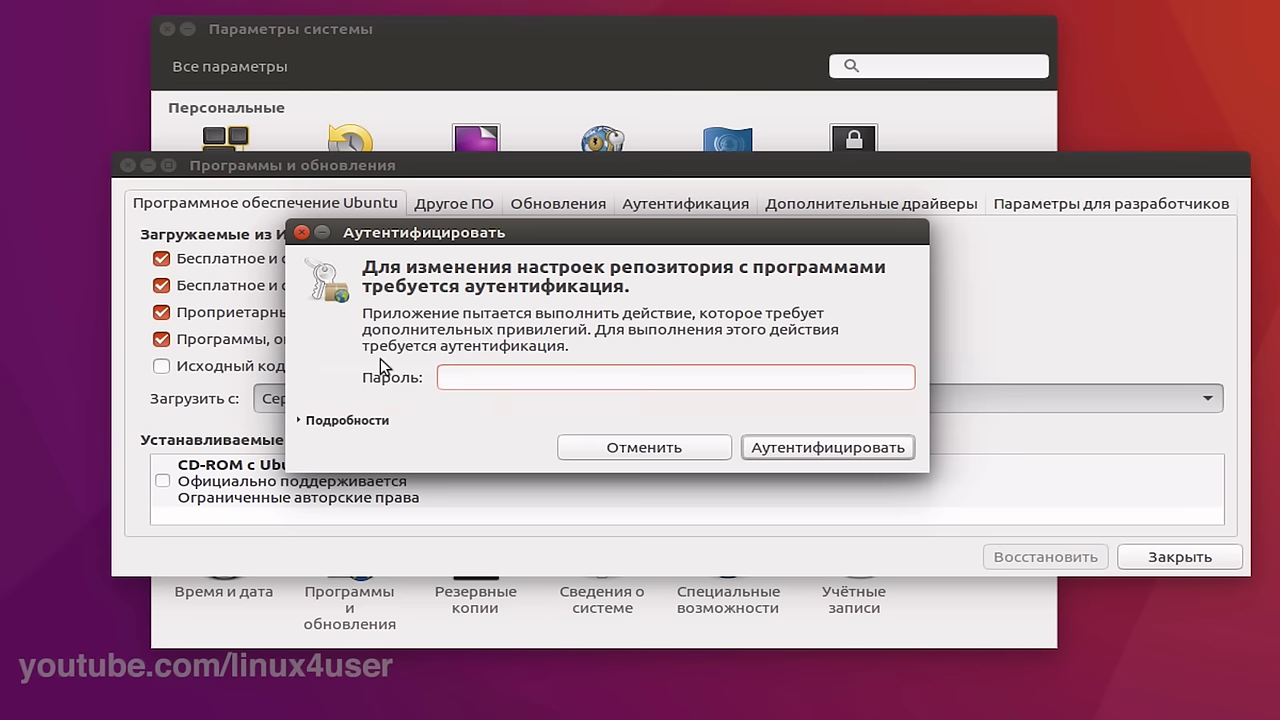
pyautogui.write('1')
pyautogui.press('Return')
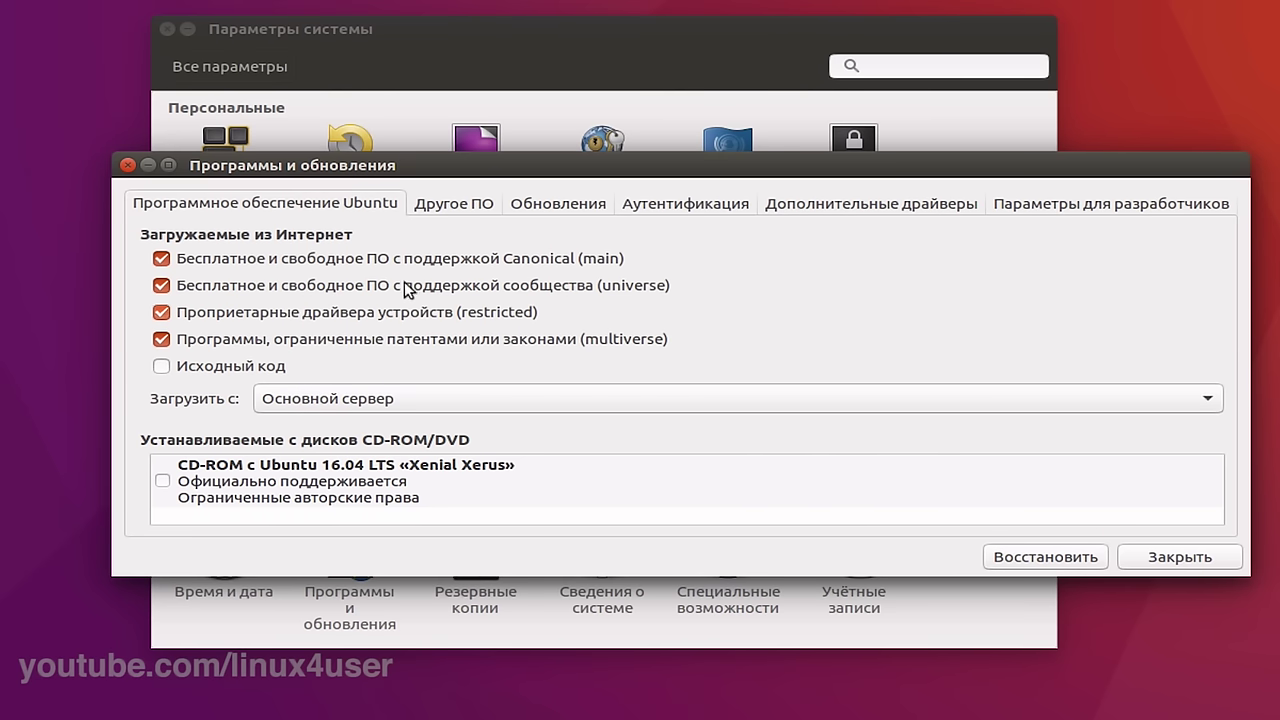
# Step: Enable both Canonical Partners repositories, including the source code one, and close the settings with a reload of the package lists
pyautogui.click(428, 197)
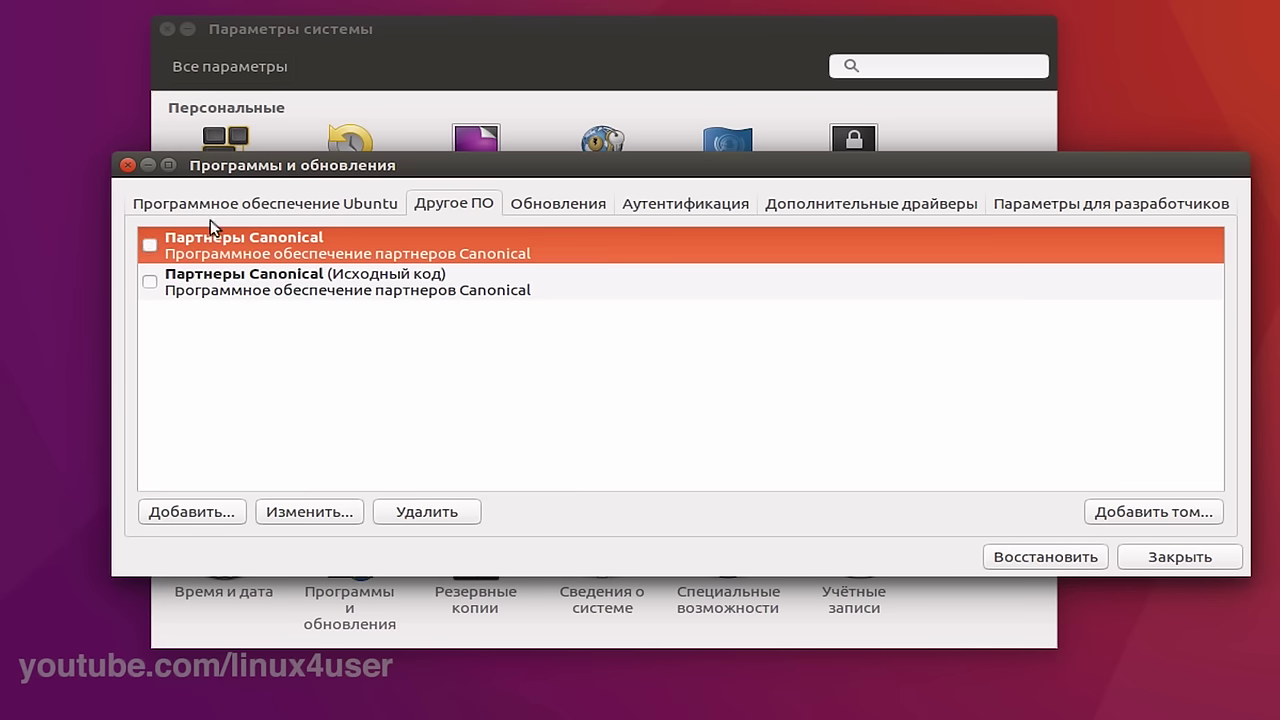
pyautogui.click(147, 246)
pyautogui.click(148, 282)
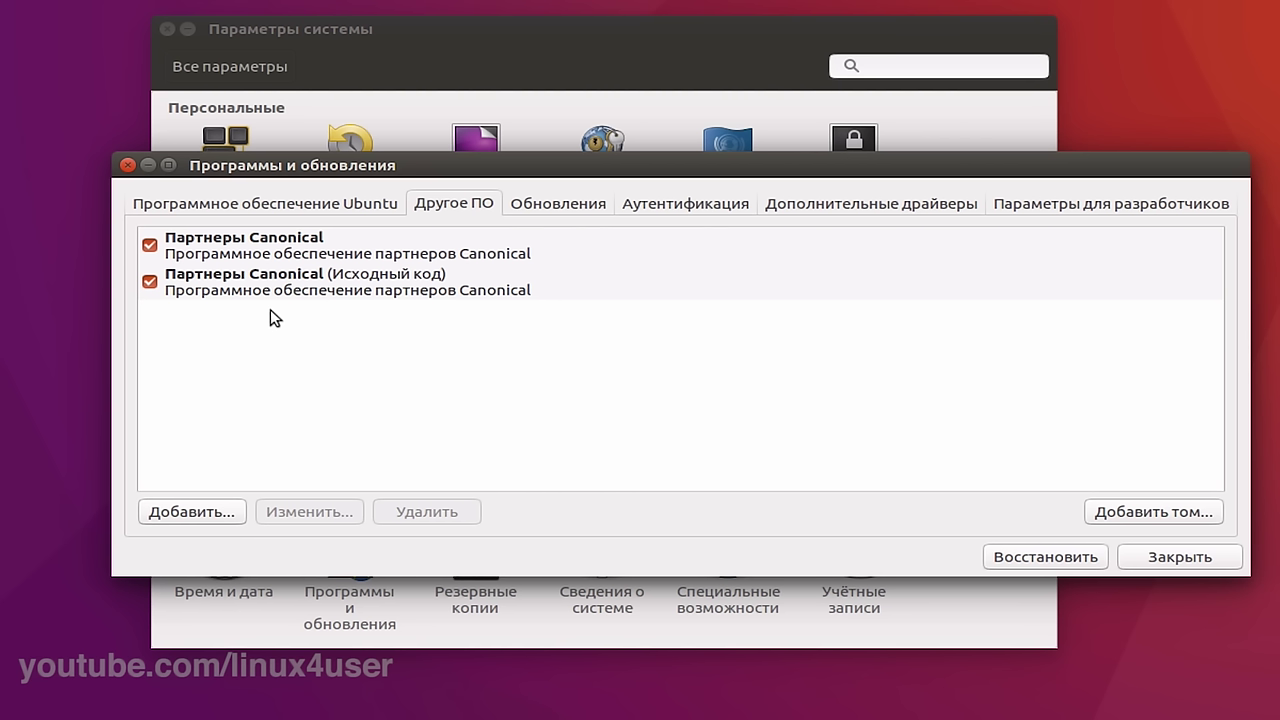
pyautogui.click(1128, 545)
pyautogui.click(811, 474)
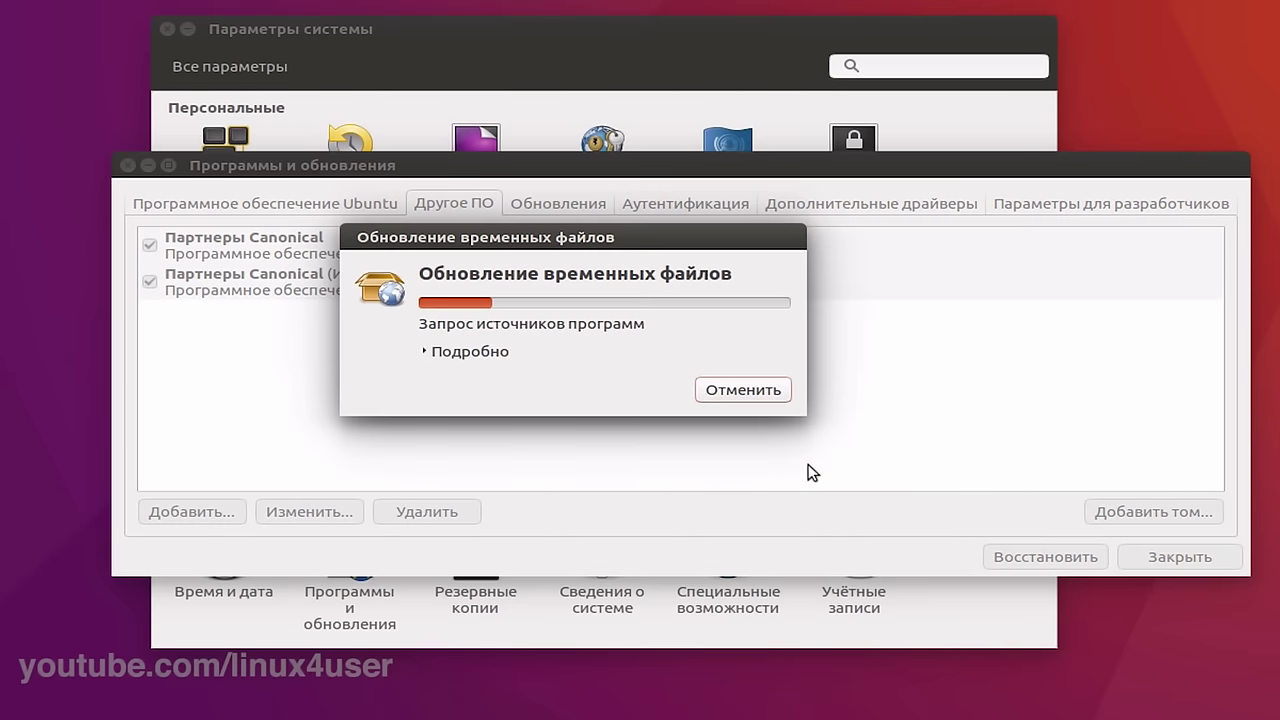
pyautogui.click(430, 350)
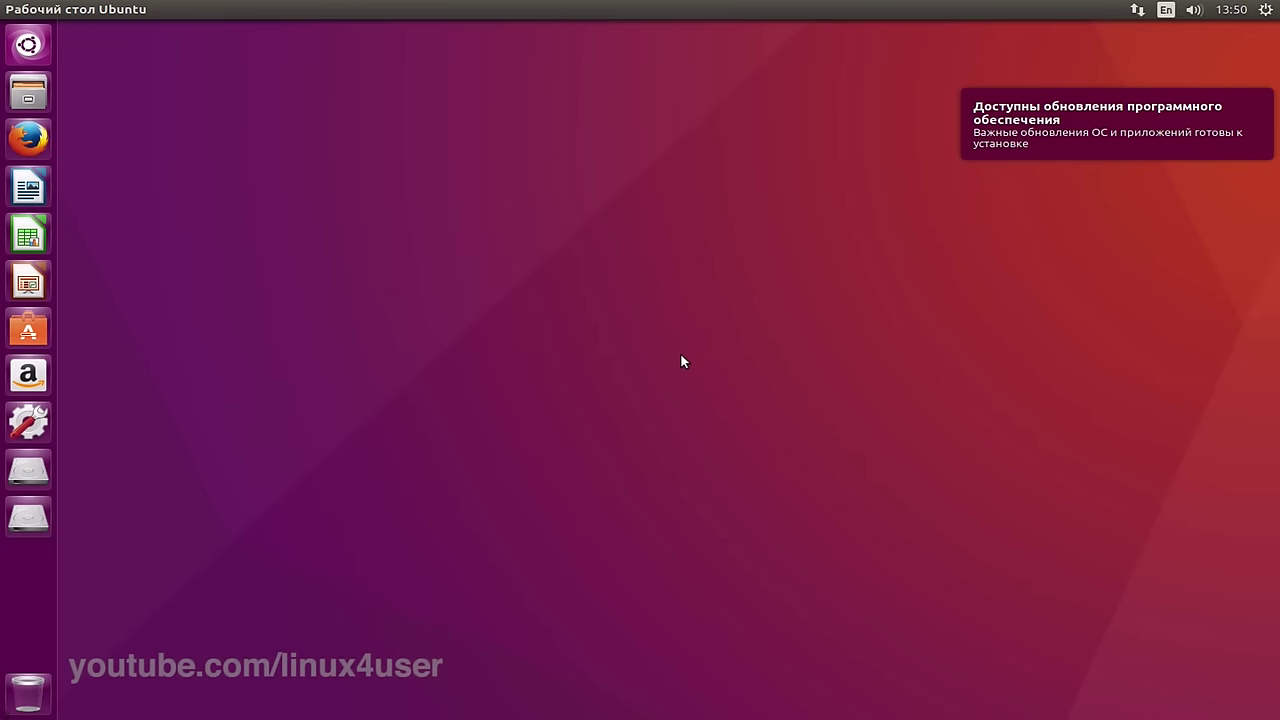
# Step: Find the software updater by searching for "update", launch it and show the full list of available updates in an enlarged window
pyautogui.click(40, 46)
pyautogui.write('update')
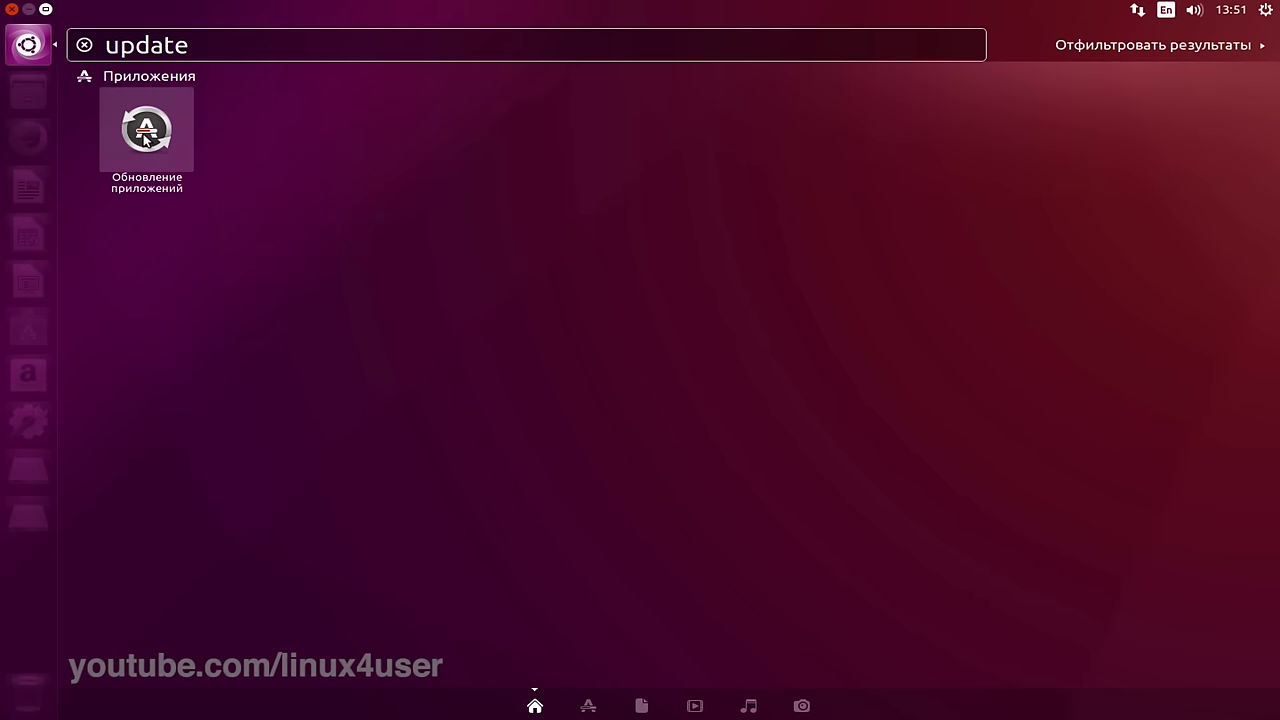
pyautogui.click(146, 138)
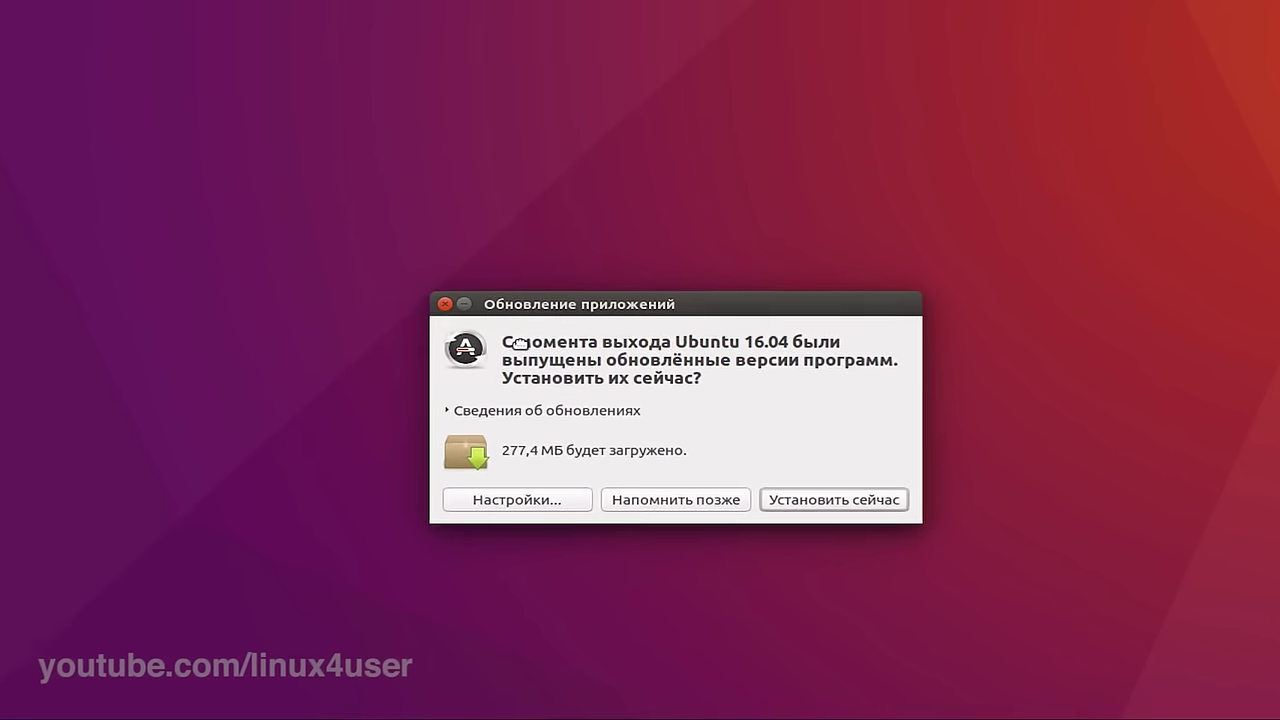
pyautogui.click(452, 408)
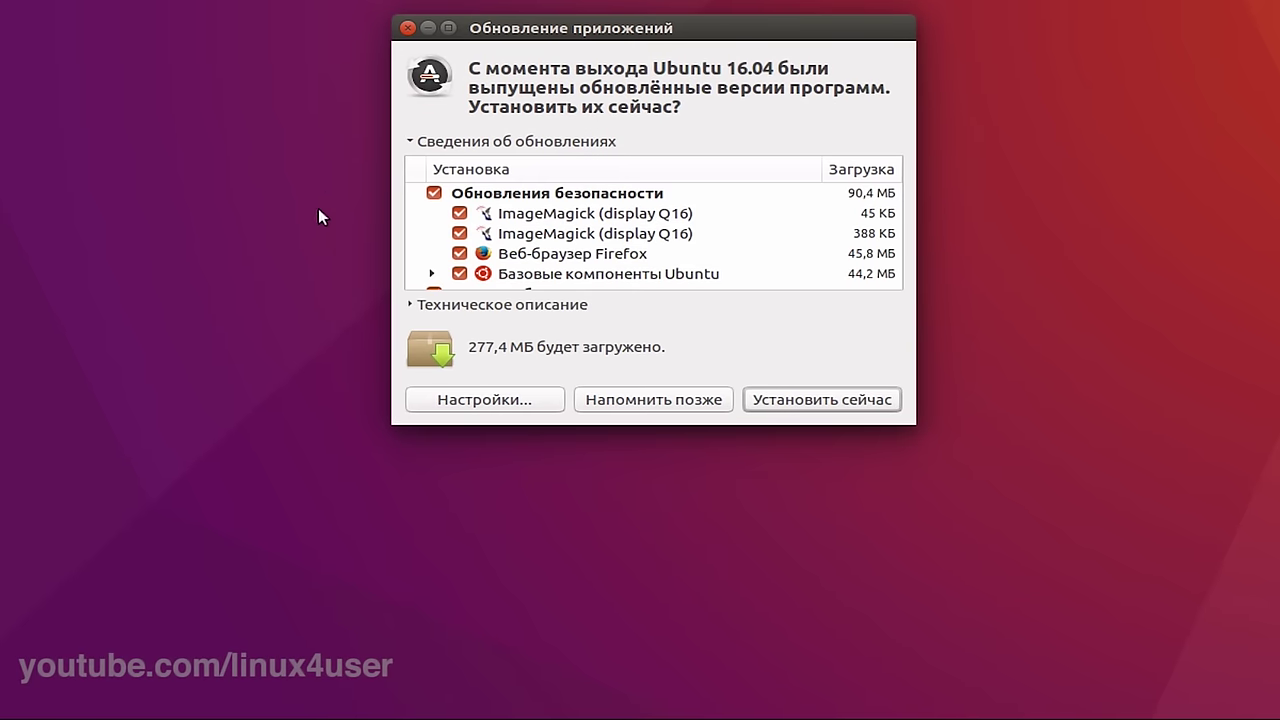
pyautogui.moveTo(392, 423); pyautogui.dragTo(392, 662)
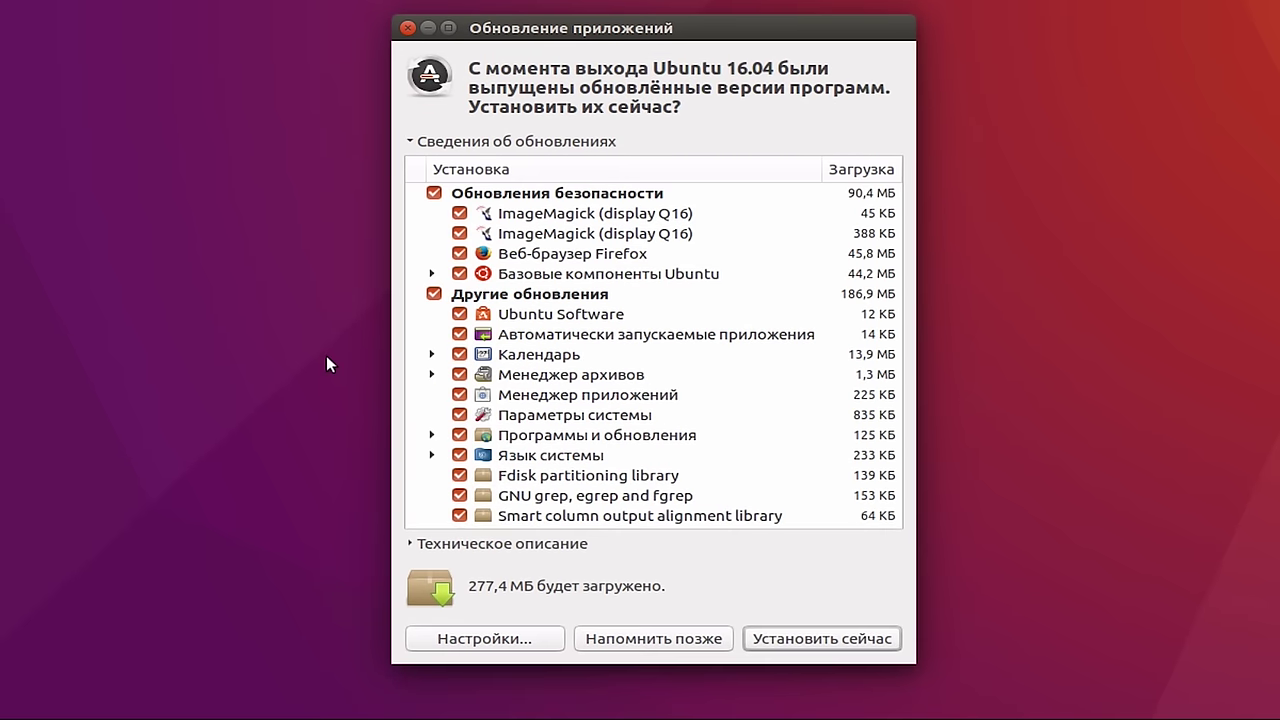
# Step: Review the update settings and the frequency options for automatic update checks, keeping Ежедневно
pyautogui.click(432, 632)
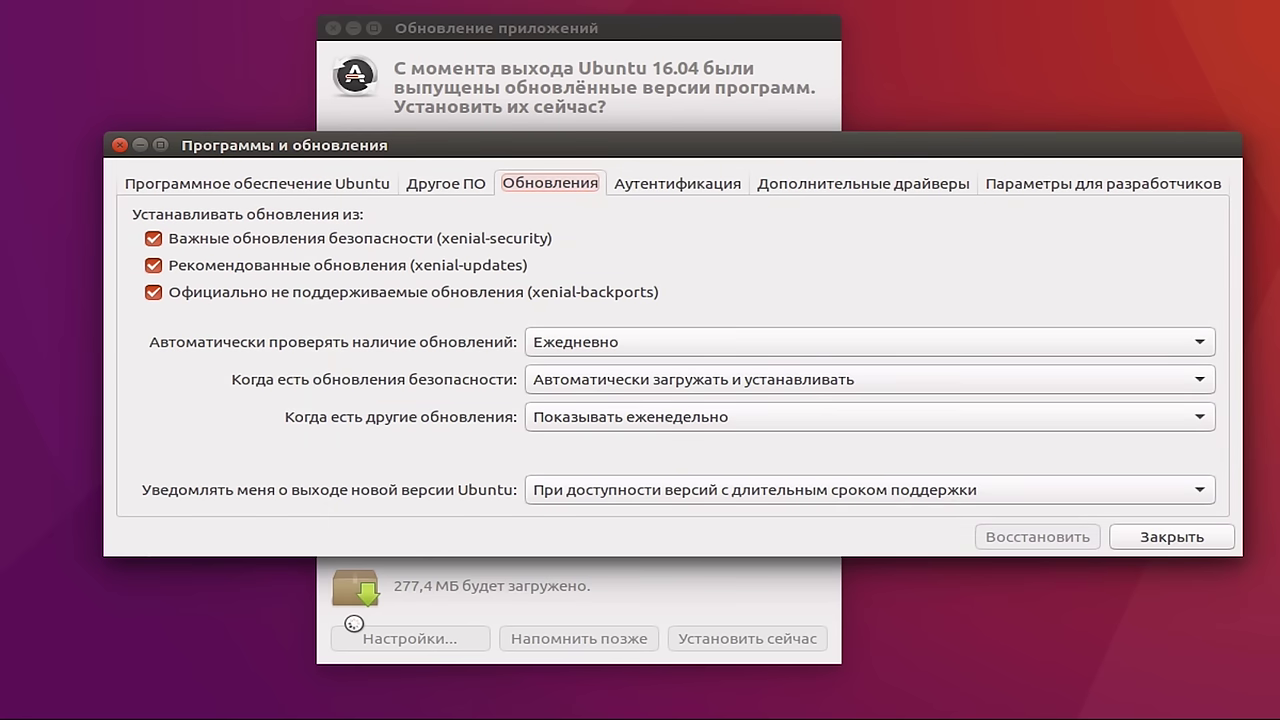
pyautogui.click(555, 332)
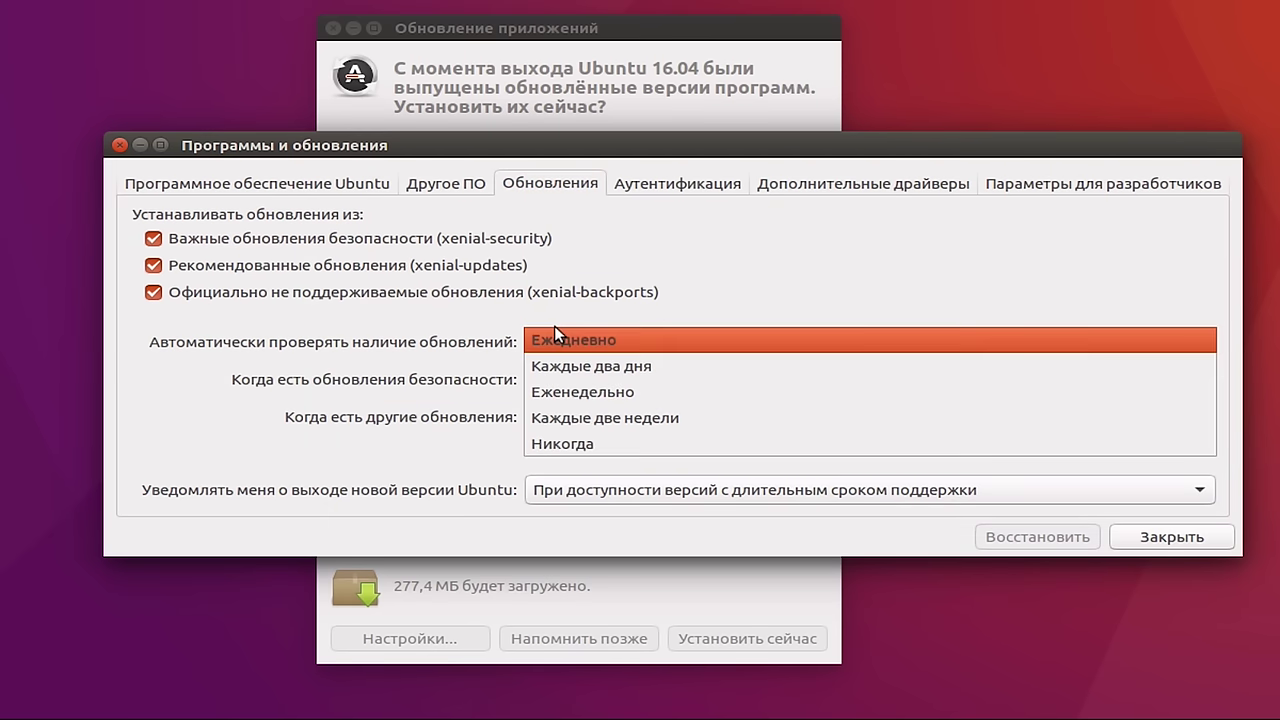
pyautogui.click(633, 321)
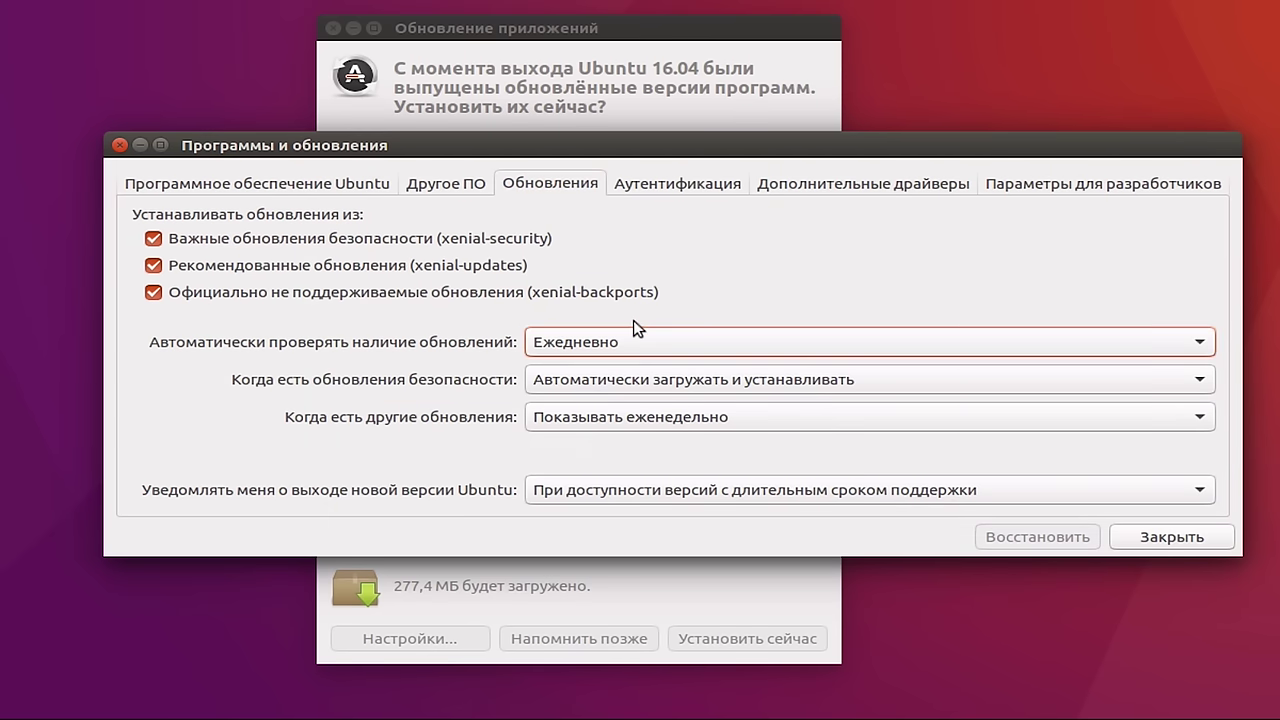
pyautogui.click(1120, 537)
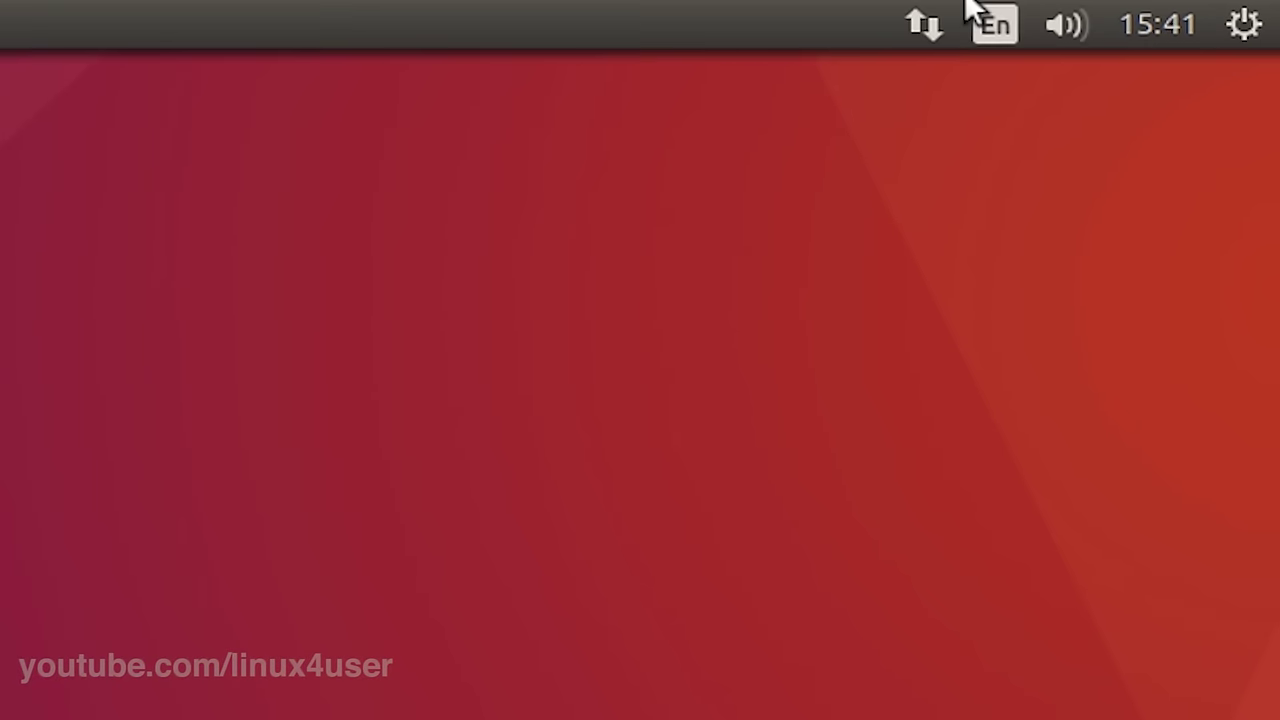
# Step: Set the shortcut for switching to the next input source to Shift+Alt L in the text entry settings
pyautogui.click(1120, 8)
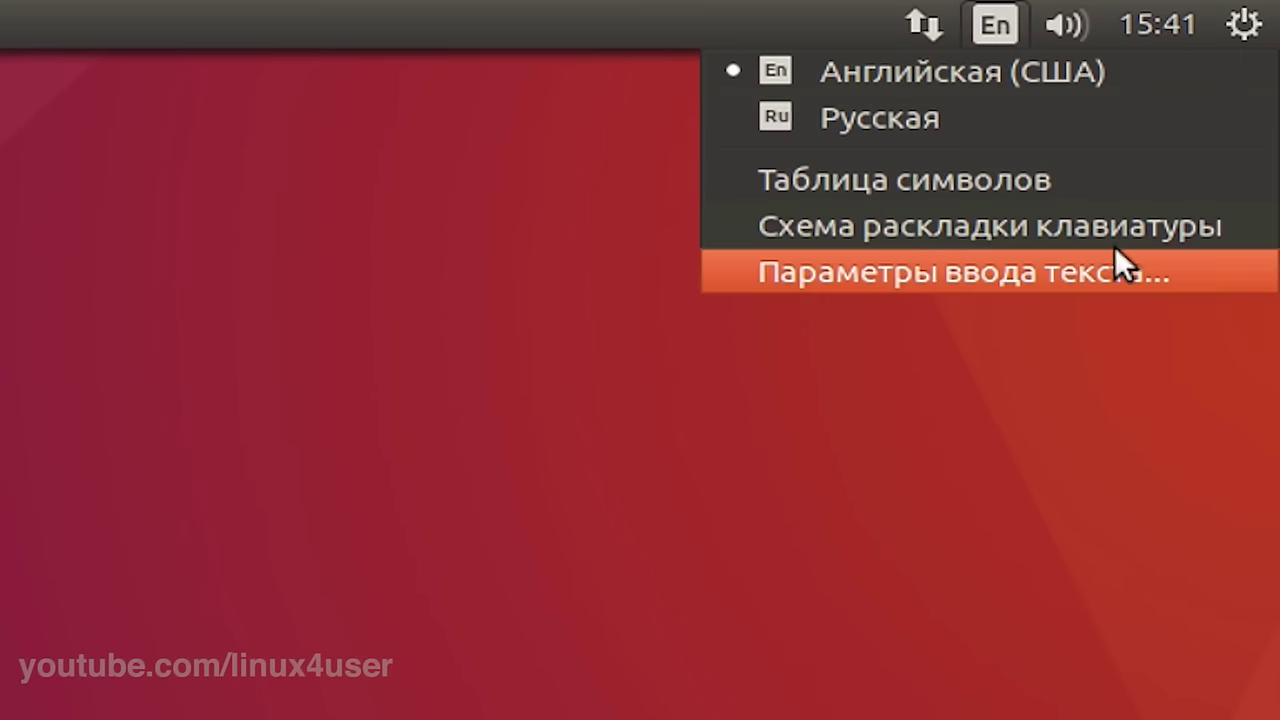
pyautogui.click(1145, 250)
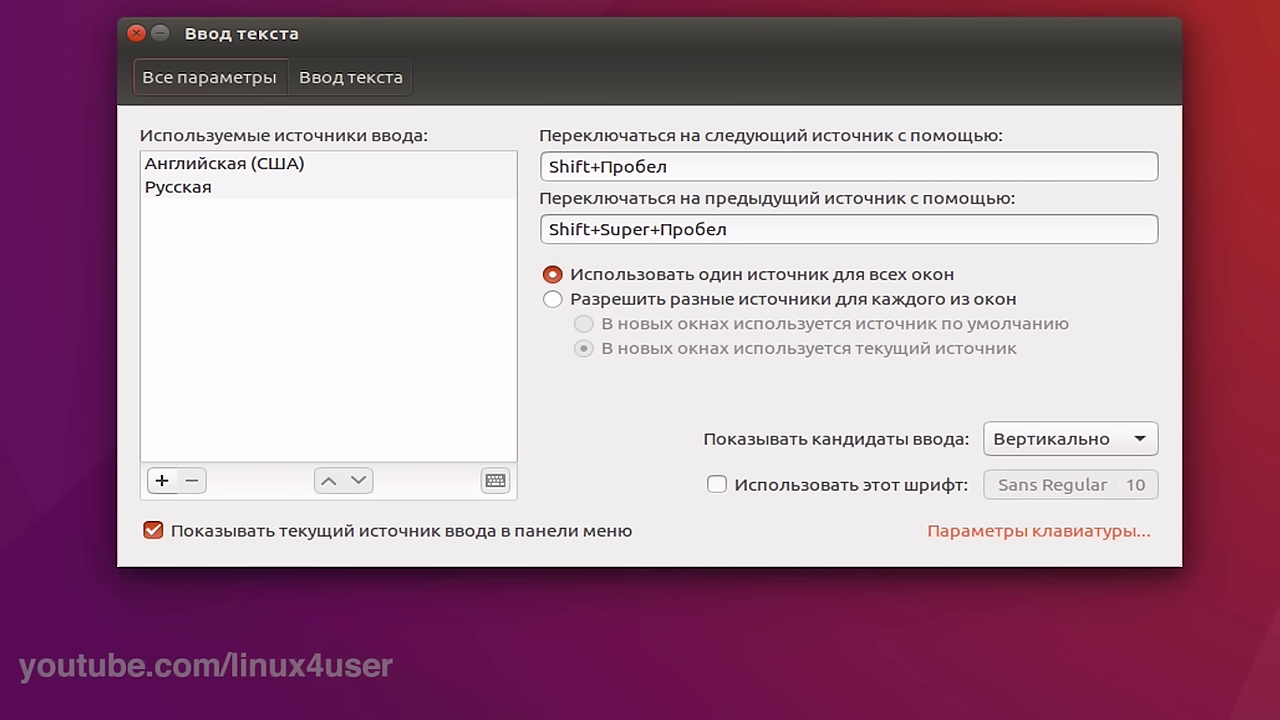
pyautogui.click(717, 157)
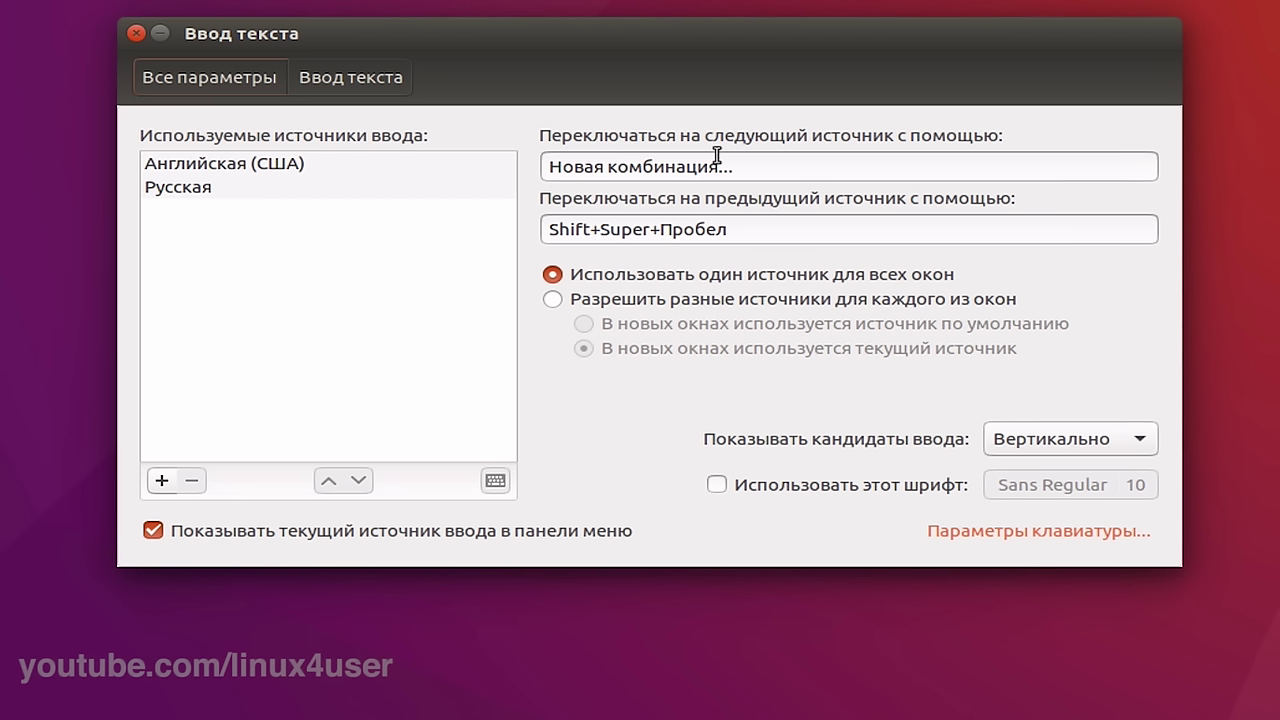
pyautogui.hotkey('shift', 'alt', 'l')
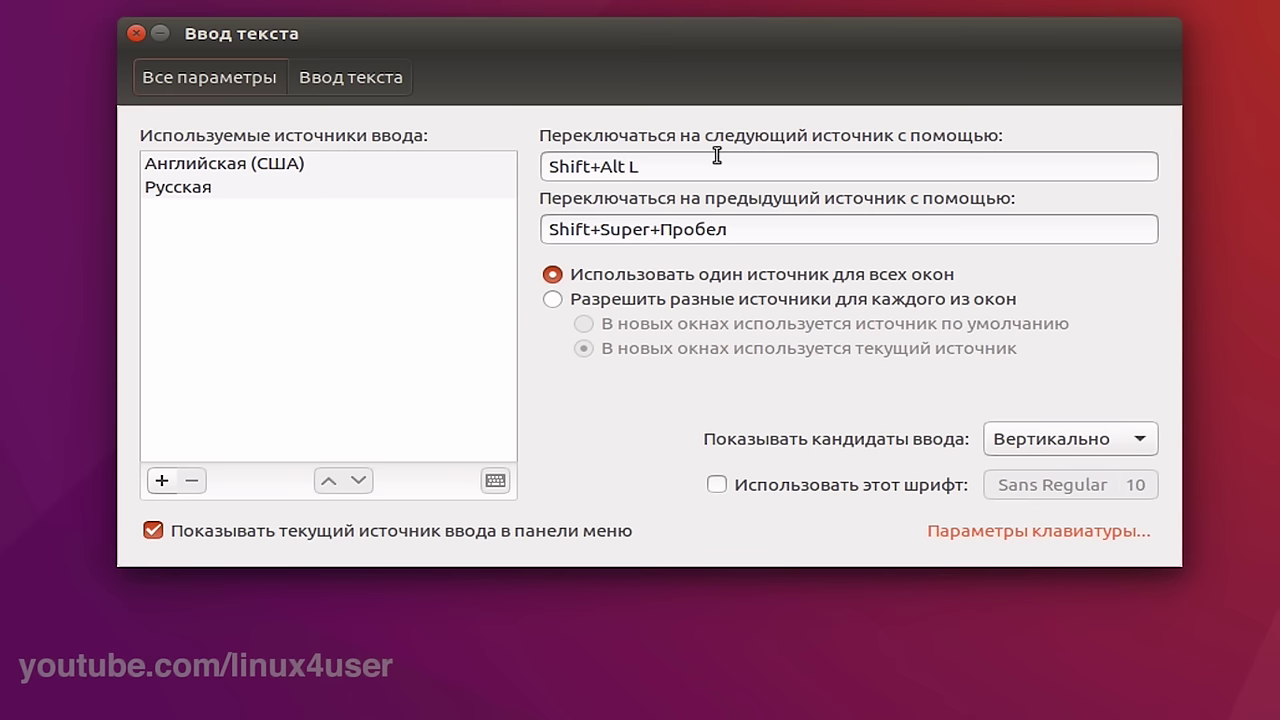
# Step: Add the Украинская layout to the input sources, and remove it again
pyautogui.click(158, 480)
pyautogui.write('укра')
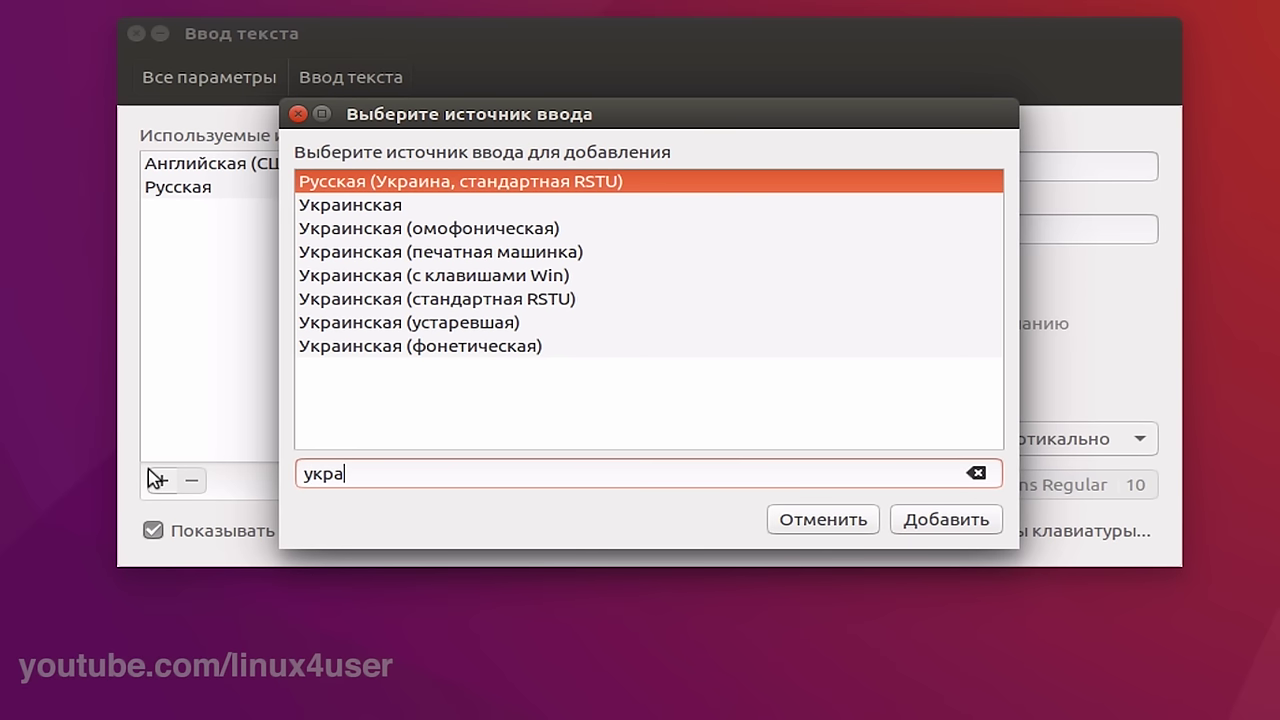
pyautogui.write('ин')
pyautogui.click(350, 203)
pyautogui.click(918, 515)
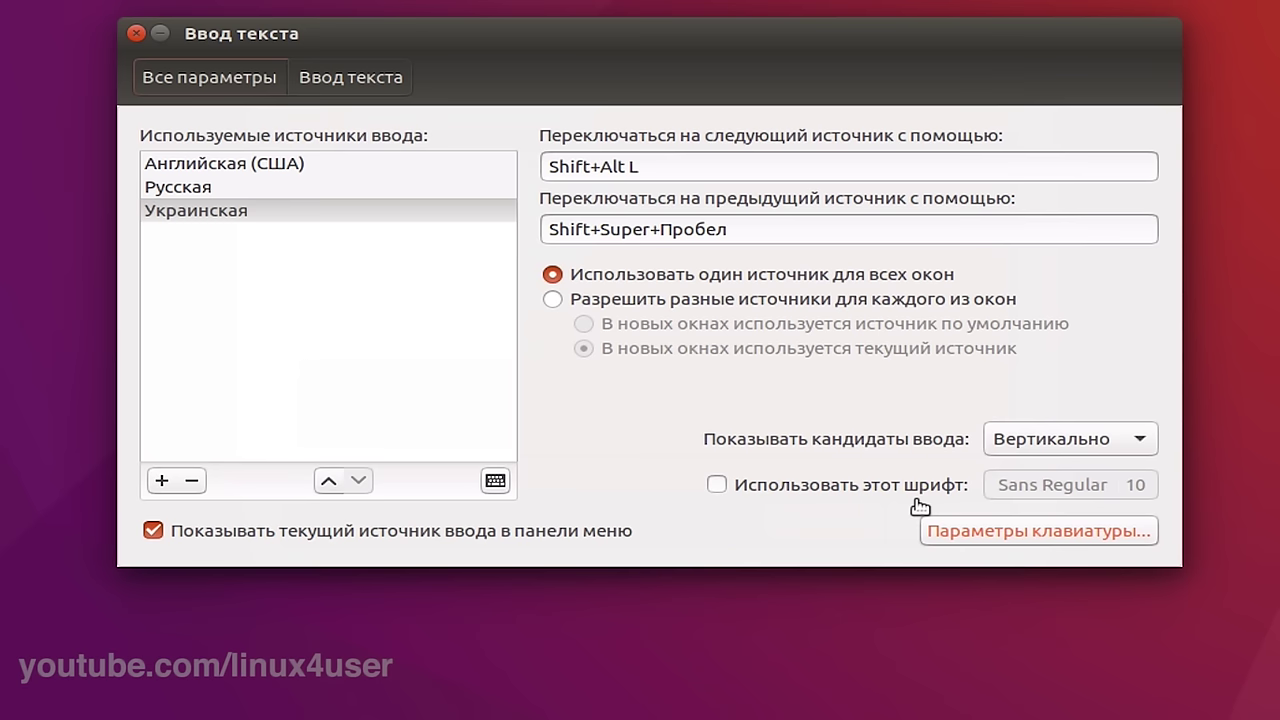
pyautogui.click(191, 481)
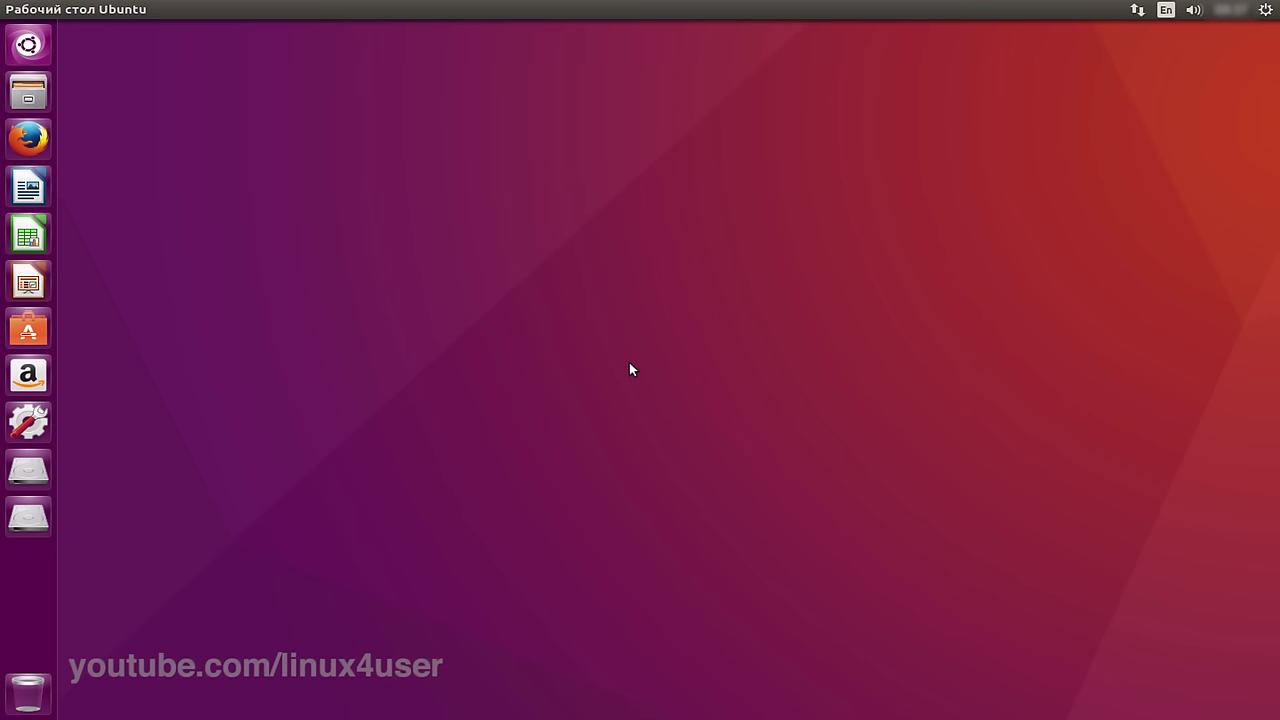
# Step: Open a terminal and add the repository ppa:danielrichter2007/grub-customizer with sudo add-apt-repository, entering the account password and confirming the addition
pyautogui.hotkey('ctrl', 'alt', 't')
pyautogui.moveTo(703, 368); pyautogui.dragTo(858, 450)
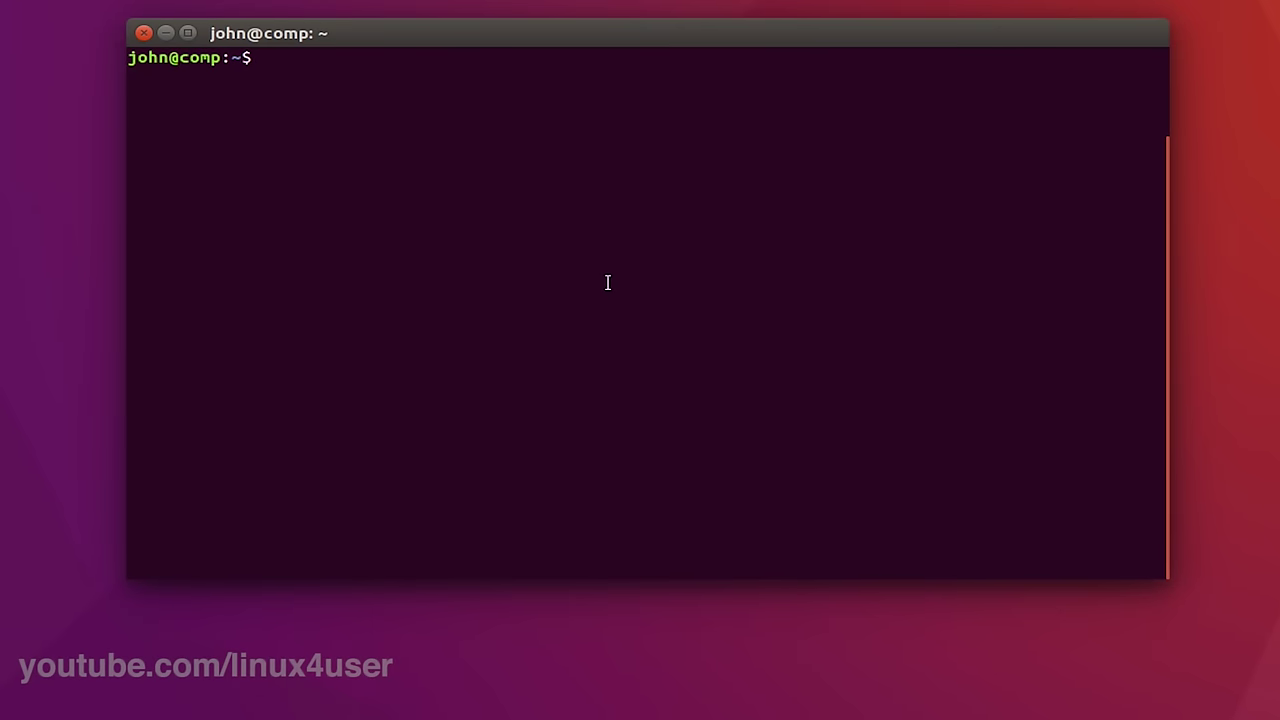
pyautogui.write('sudo add-apt-repository ppa:danielrichter2007/grub-customizer')
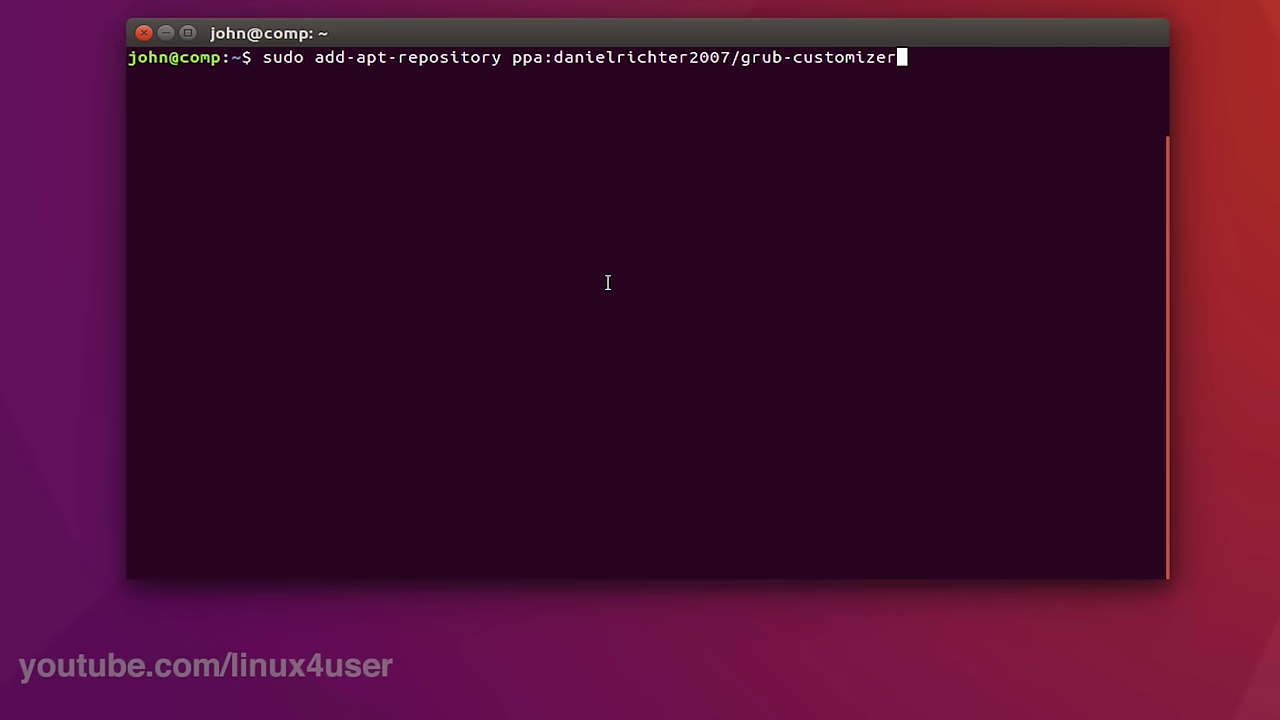
pyautogui.press('Return')
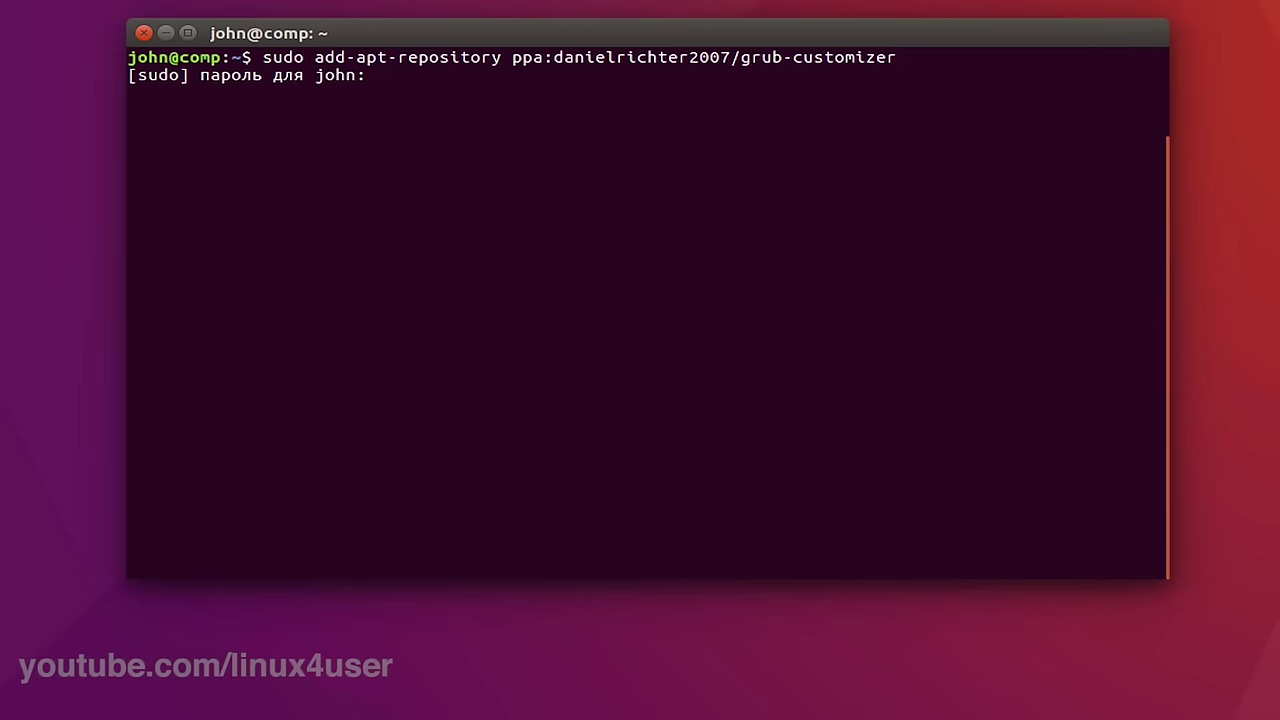
pyautogui.press('Return')
pyautogui.press('Return')
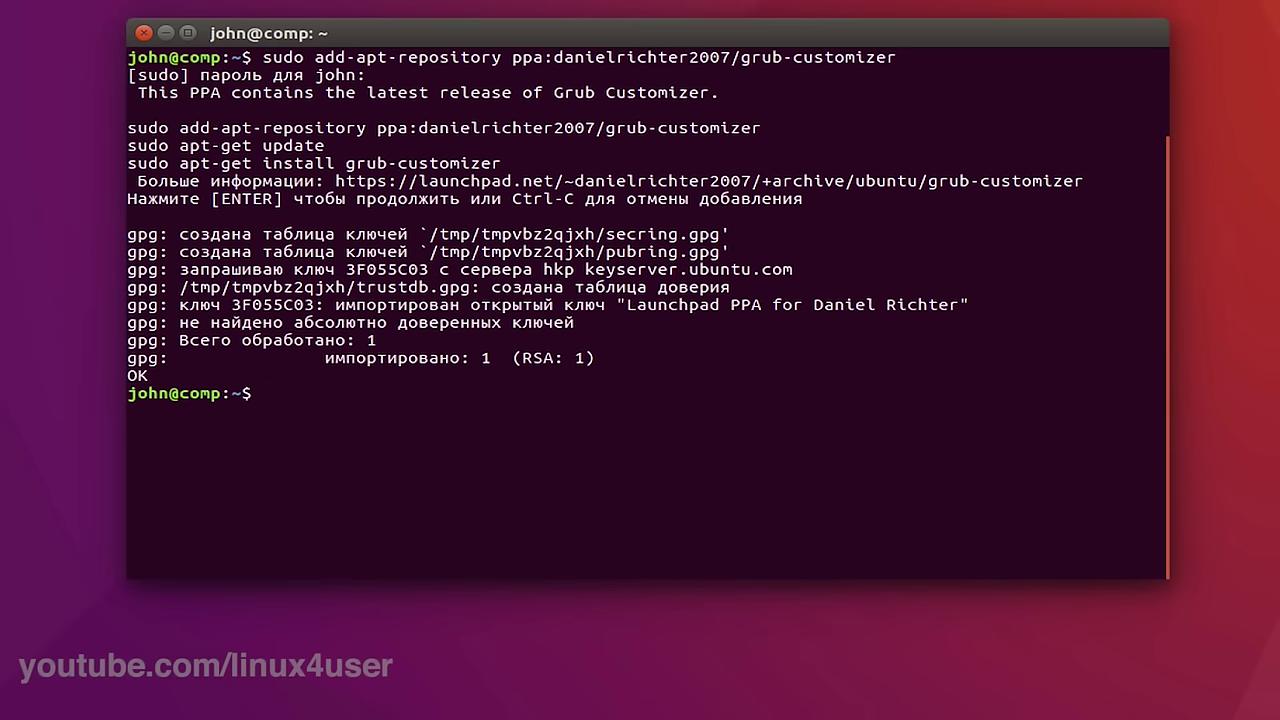
# Step: Update the package lists and install Grub Customizer with sudo apt-get update && sudo apt-get install grub-customizer, accepting the installation
pyautogui.write('sudo ap')
pyautogui.write('t-ge')
pyautogui.write('u')
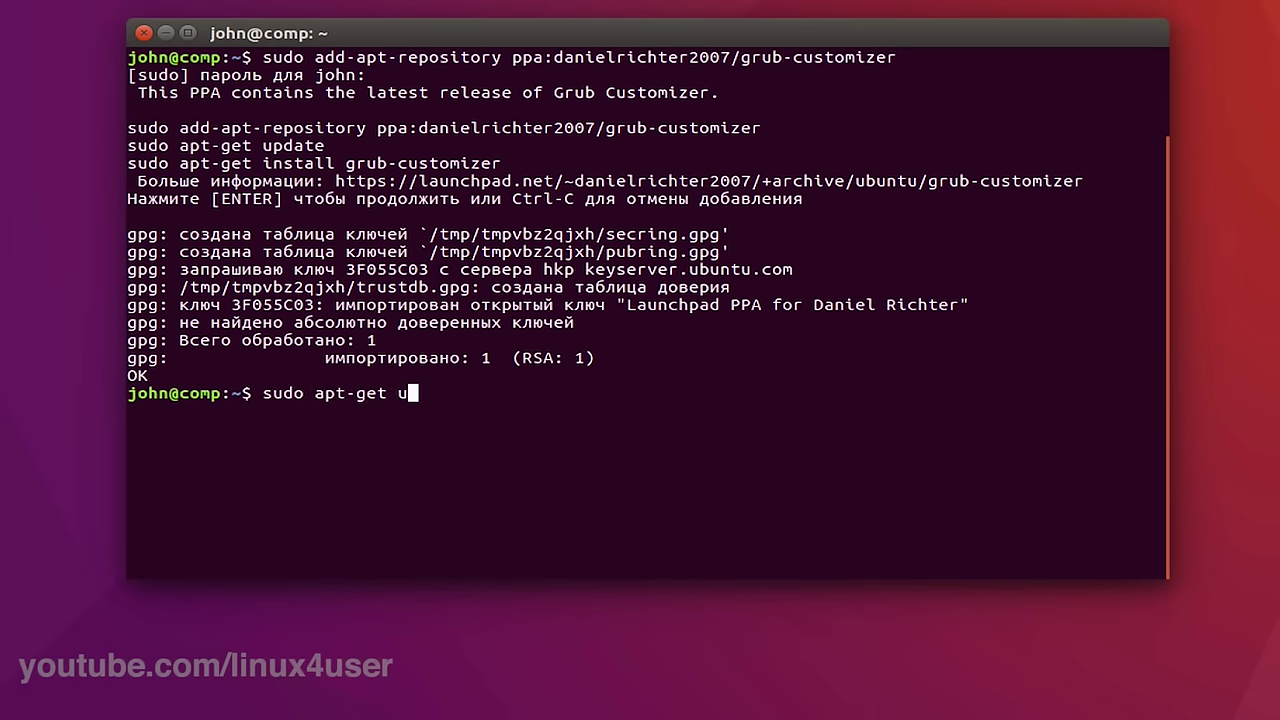
pyautogui.write('pdate && sudo apt-get update')
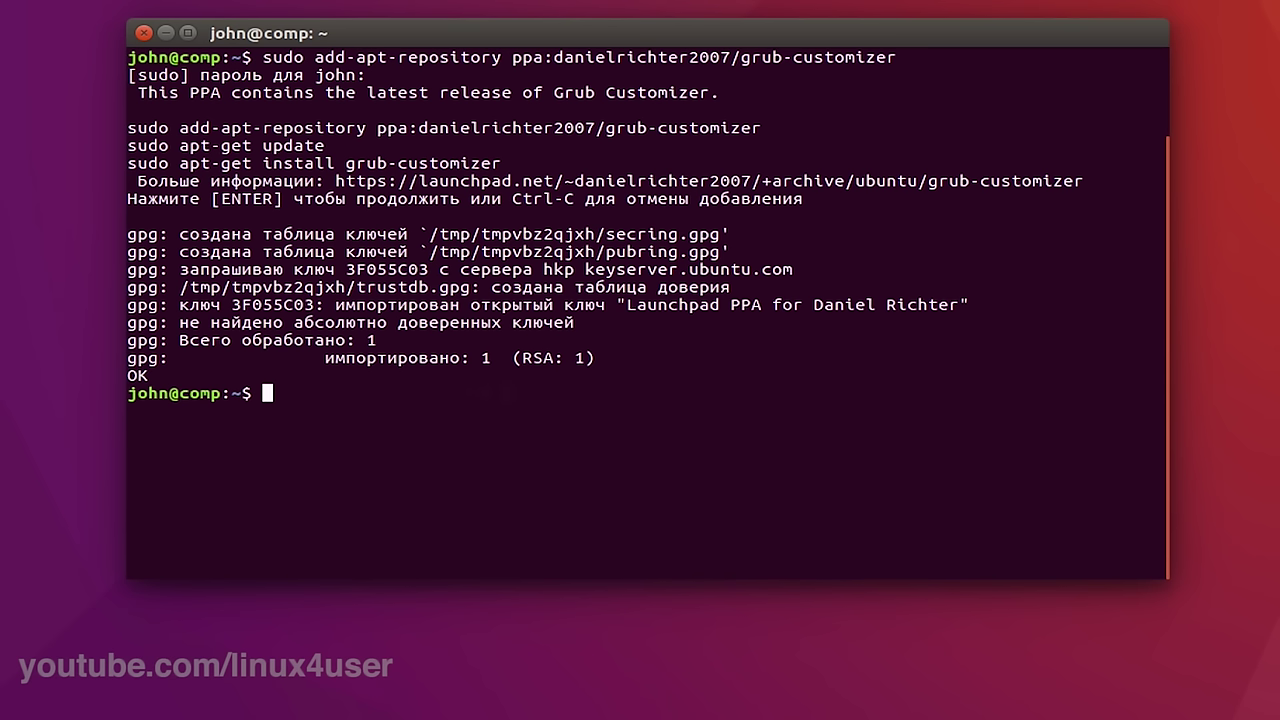
pyautogui.press('BackSpace')
pyautogui.press('BackSpace')
pyautogui.press('BackSpace')
pyautogui.press('BackSpace')
pyautogui.press('BackSpace')
pyautogui.press('BackSpace')
pyautogui.write('inst')
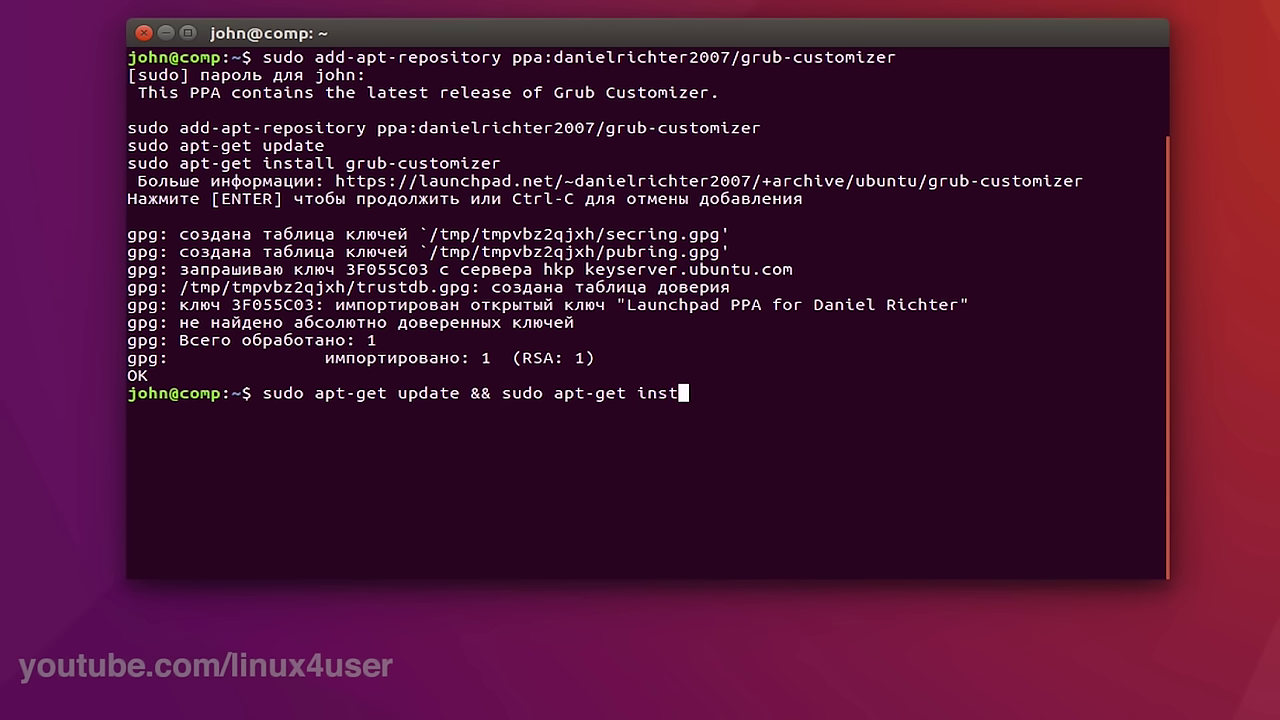
pyautogui.write('all grub-')
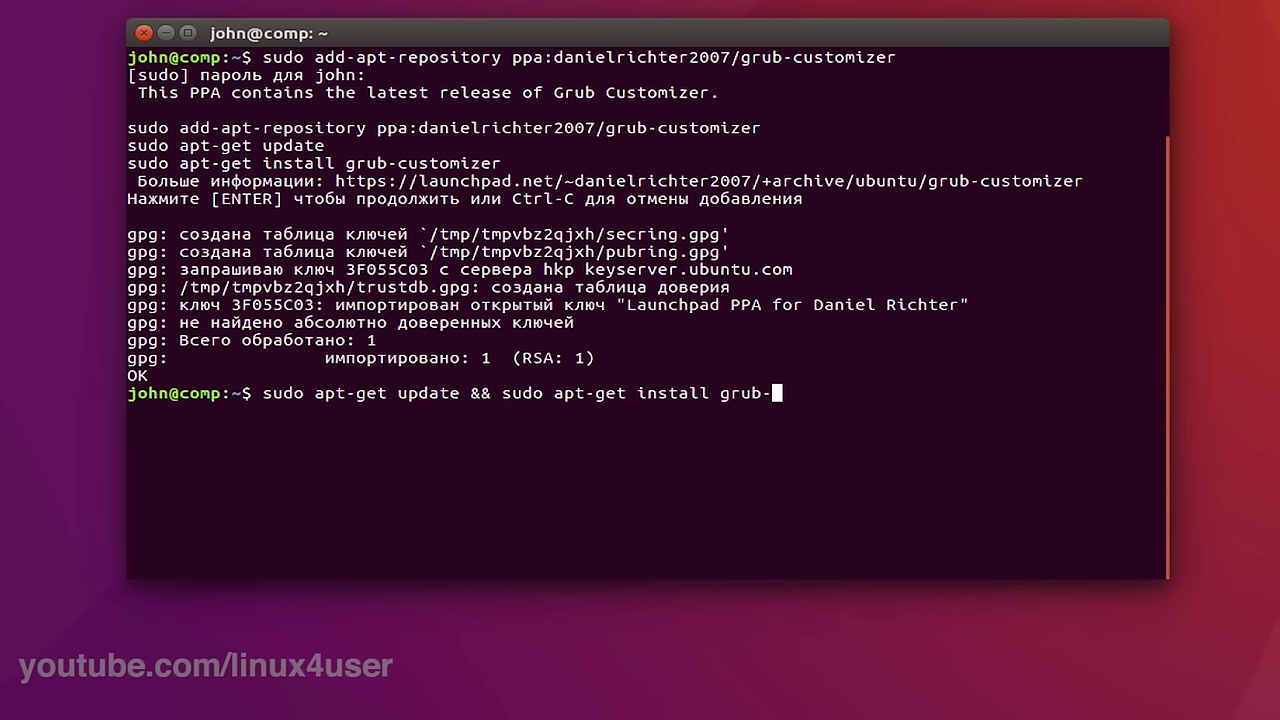
pyautogui.write('customizer')
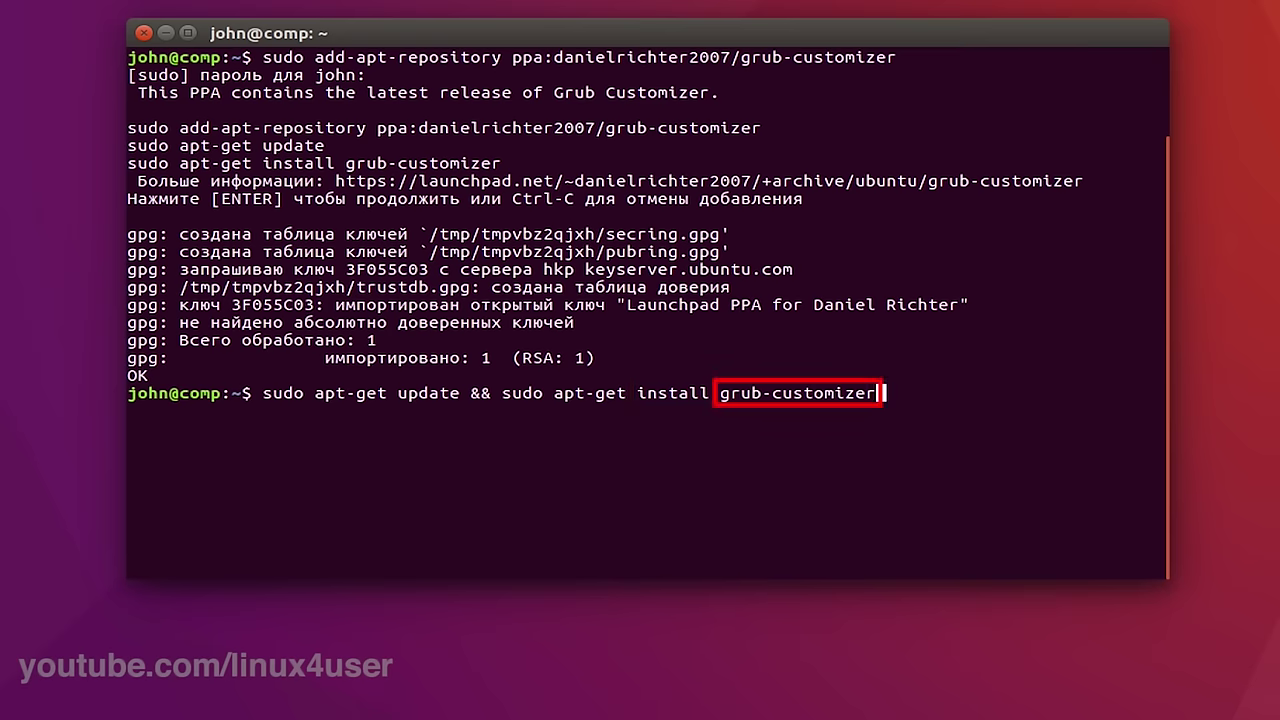
pyautogui.press('Return')
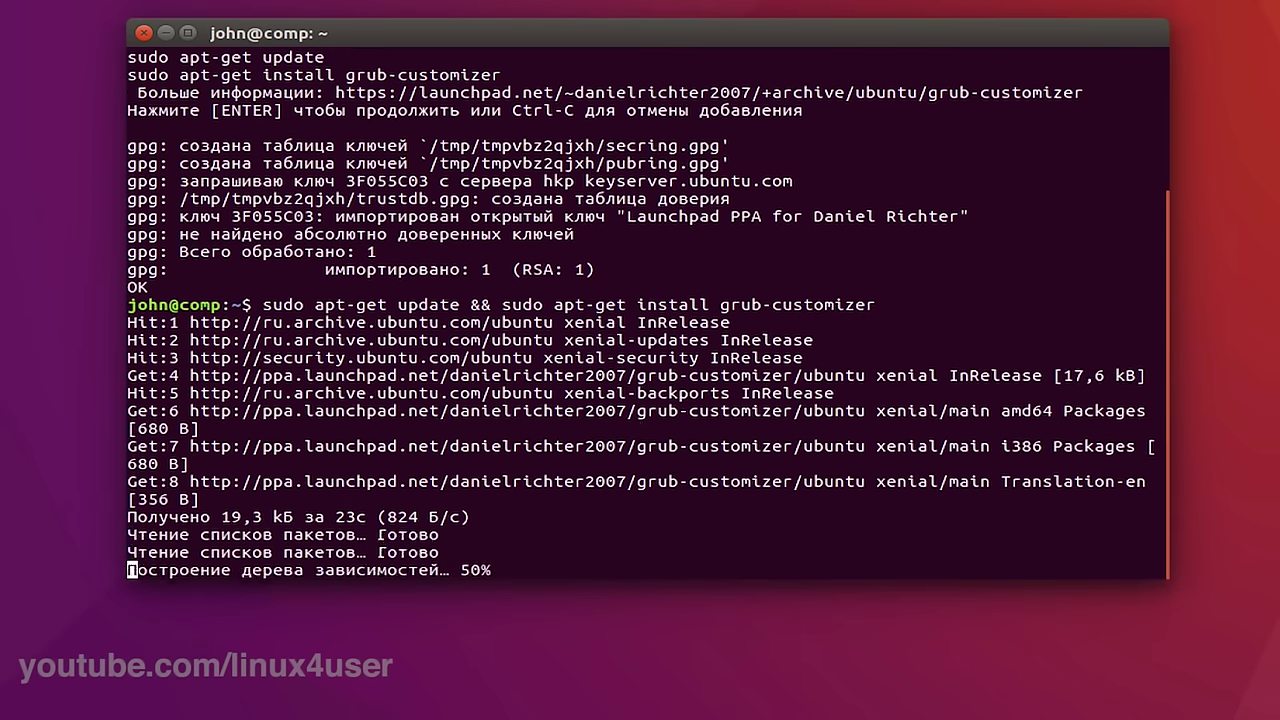
pyautogui.write('y')
pyautogui.press('Return')
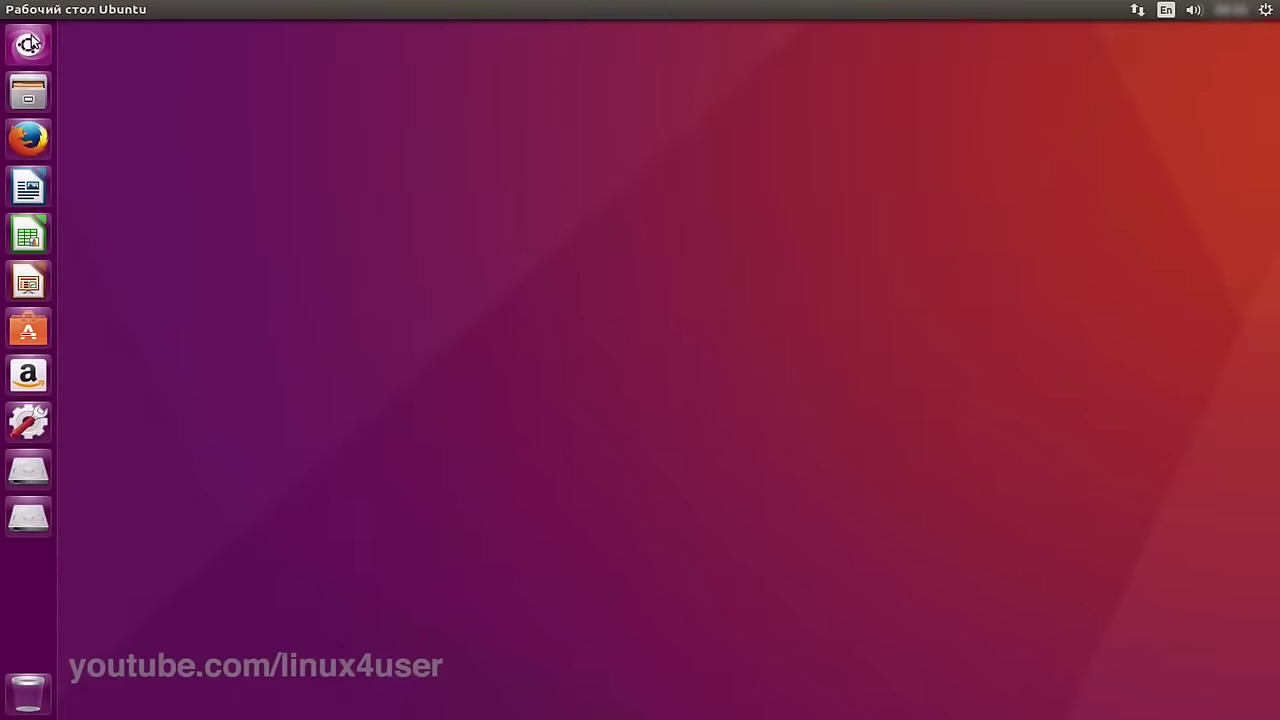
# Step: Find and launch Grub Customizer, authenticating with the account password
pyautogui.click(30, 42)
pyautogui.write('grub')
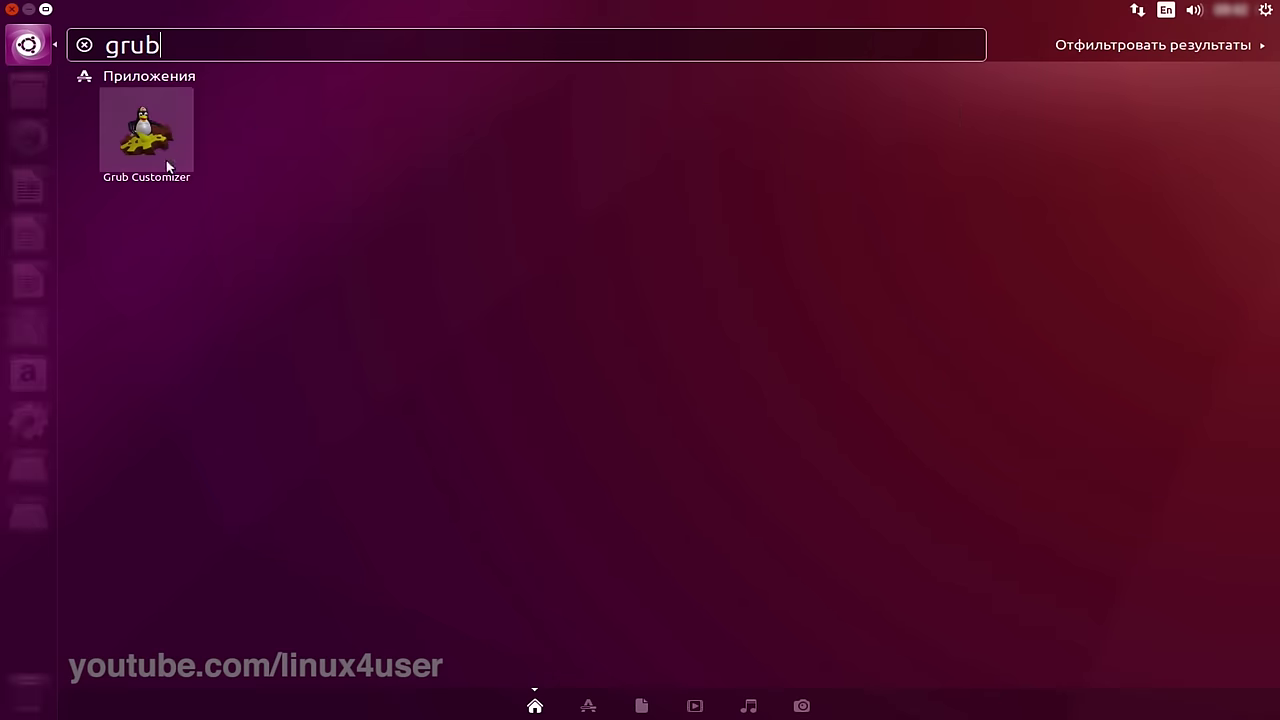
pyautogui.click(170, 148)
pyautogui.write('*')
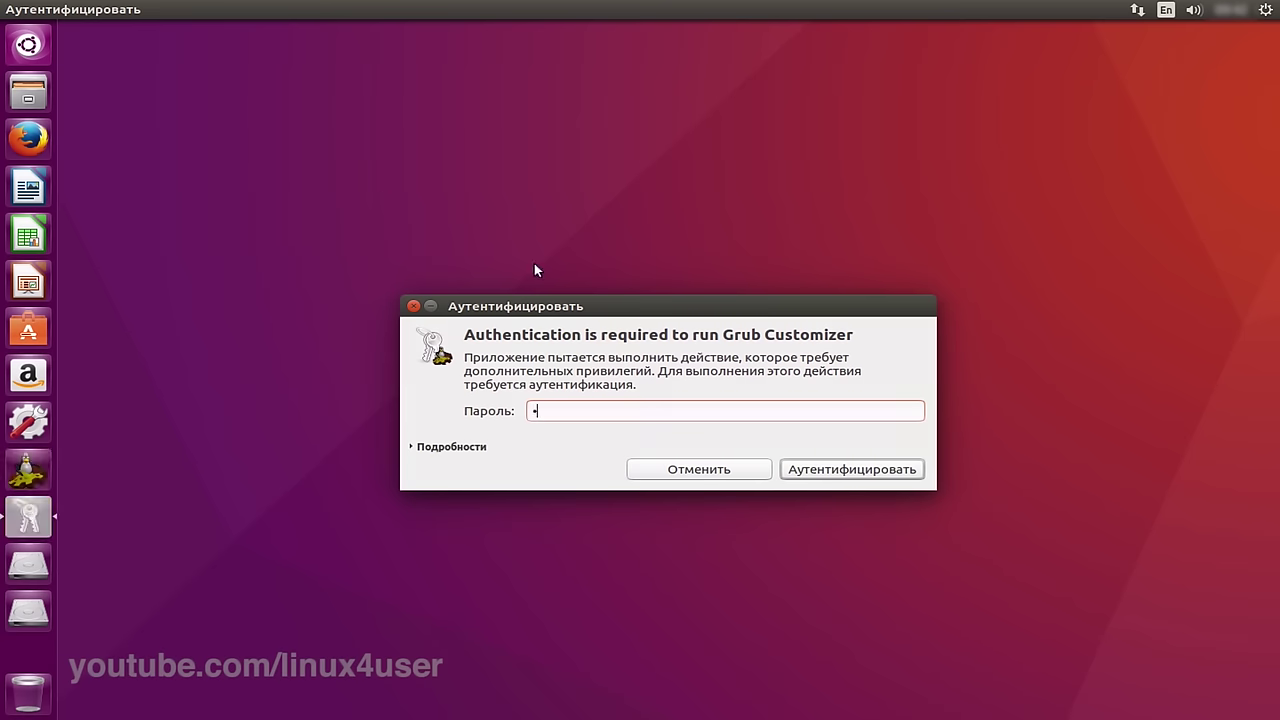
pyautogui.click(803, 462)
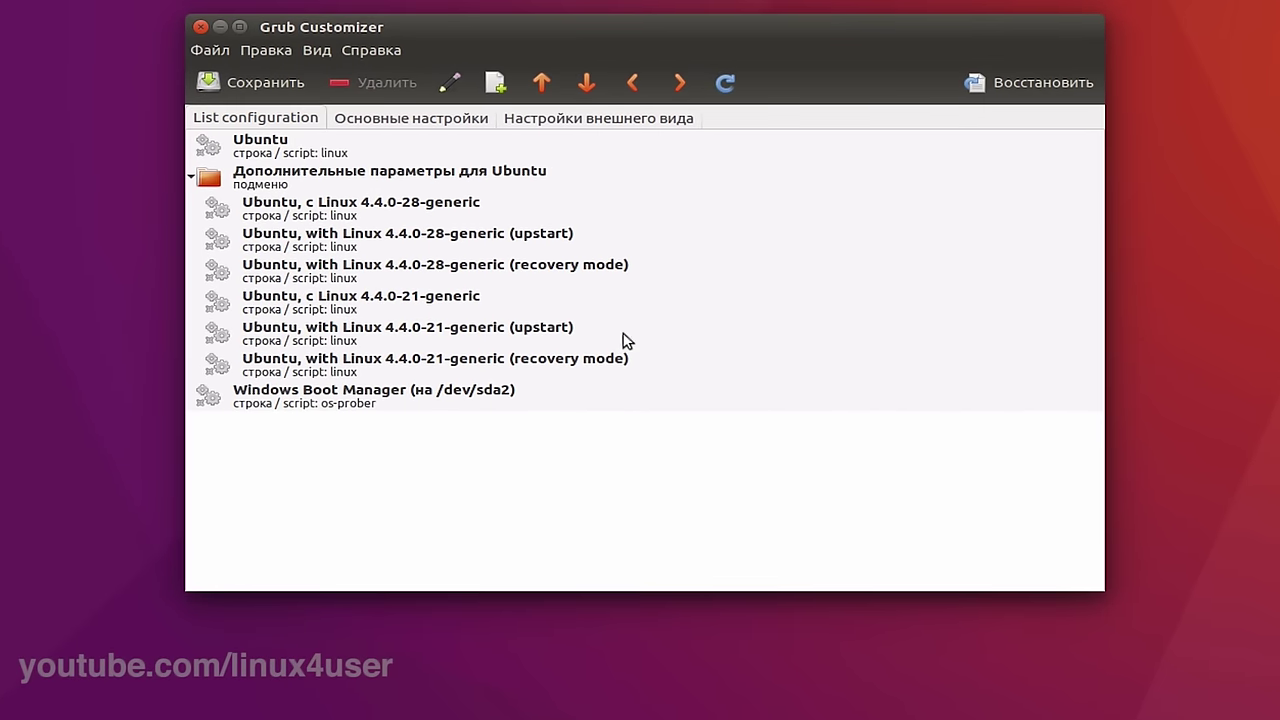
# Step: In the general settings, make Windows Boot Manager the default boot entry and set the boot delay to 3 seconds
pyautogui.click(390, 116)
pyautogui.click(466, 168)
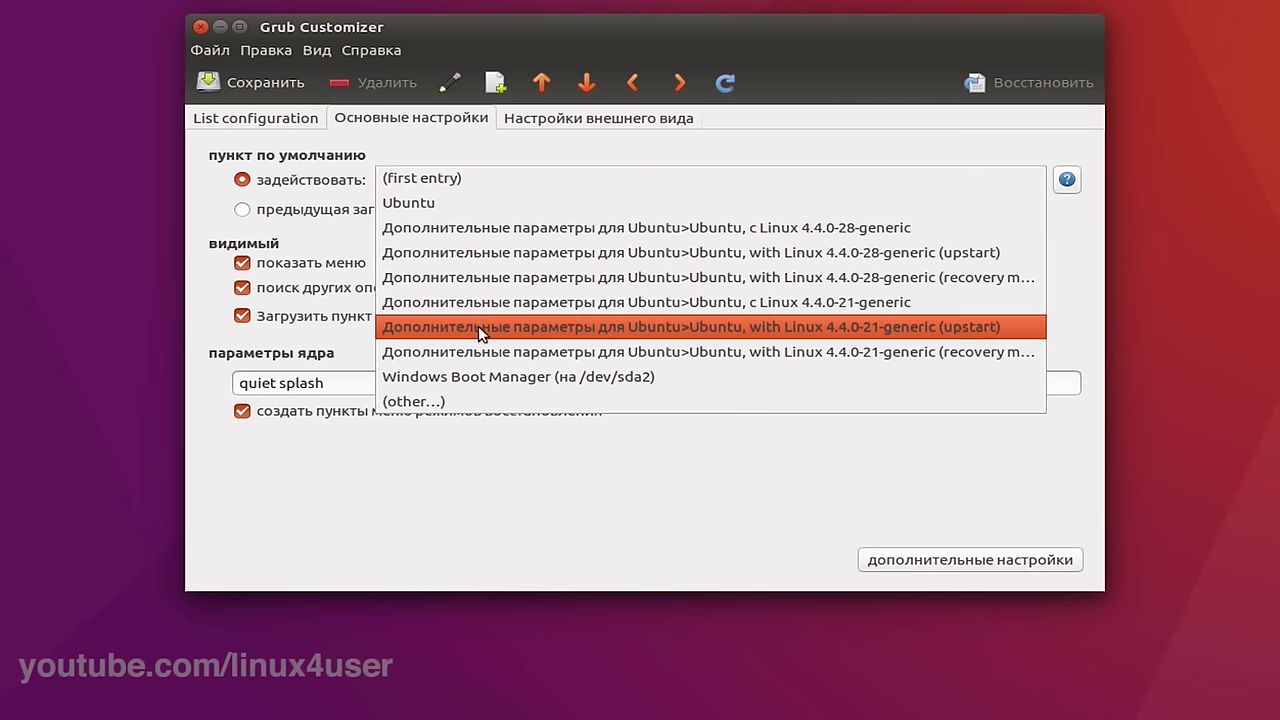
pyautogui.click(480, 376)
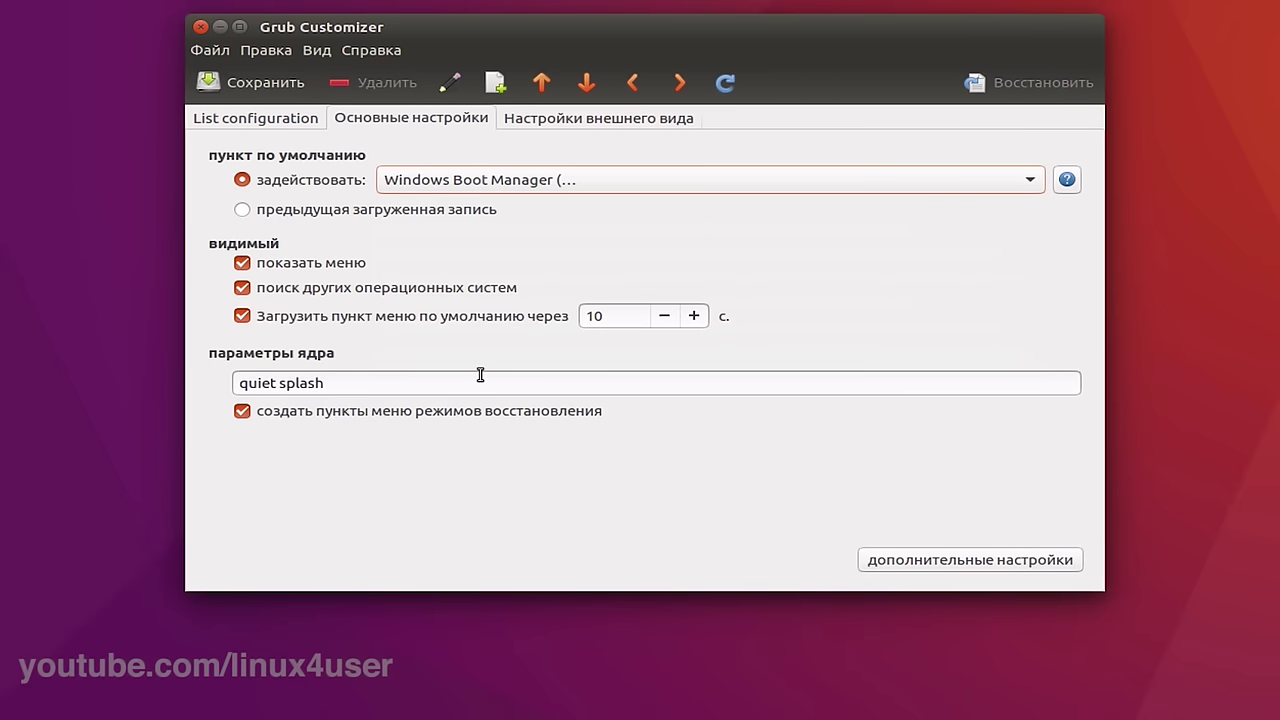
pyautogui.doubleClick(599, 306)
pyautogui.write('3')
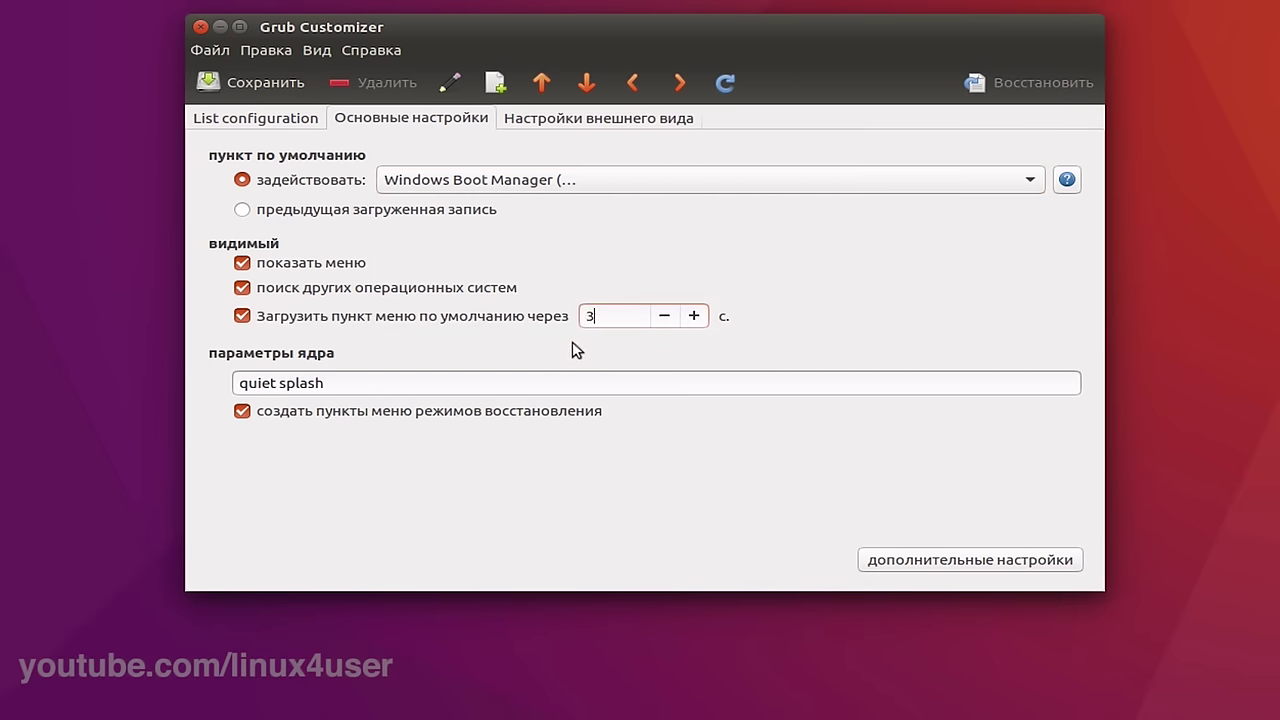
# Step: In the appearance settings, set the standard font colour to чёрный, the highlighted font to жёлтый and the highlighted background to зелёный
pyautogui.click(560, 116)
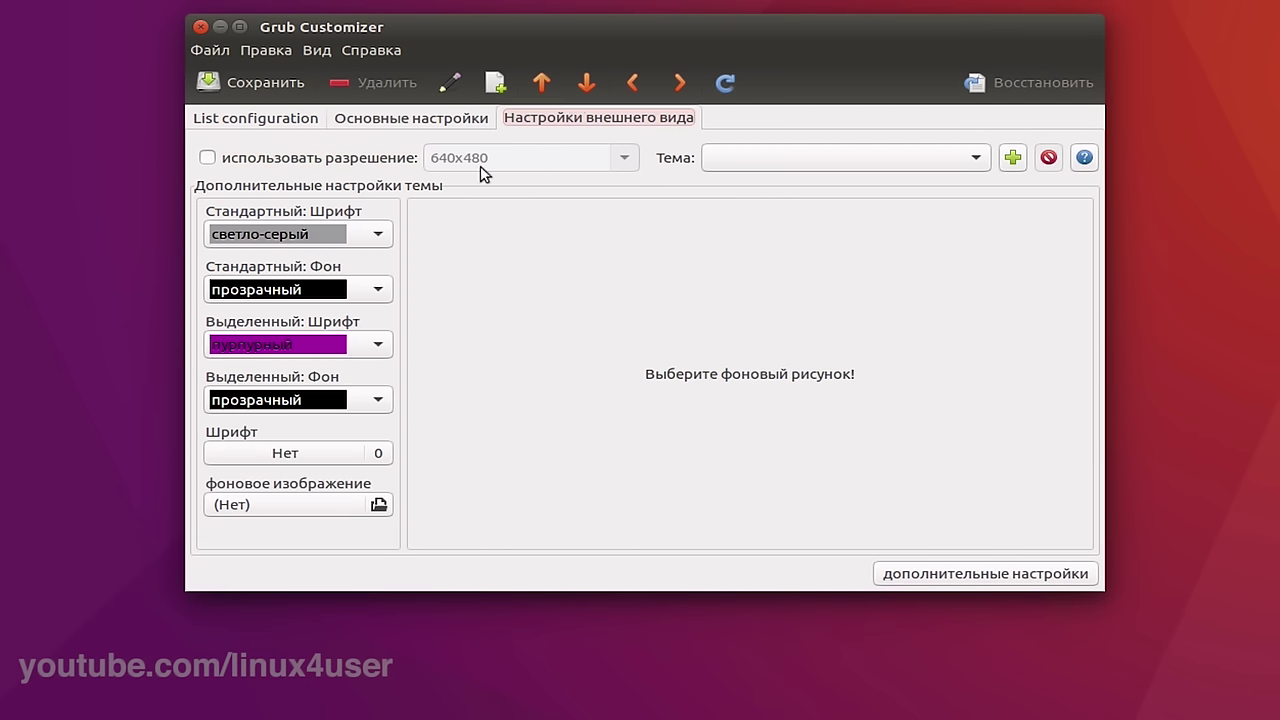
pyautogui.click(365, 236)
pyautogui.click(312, 292)
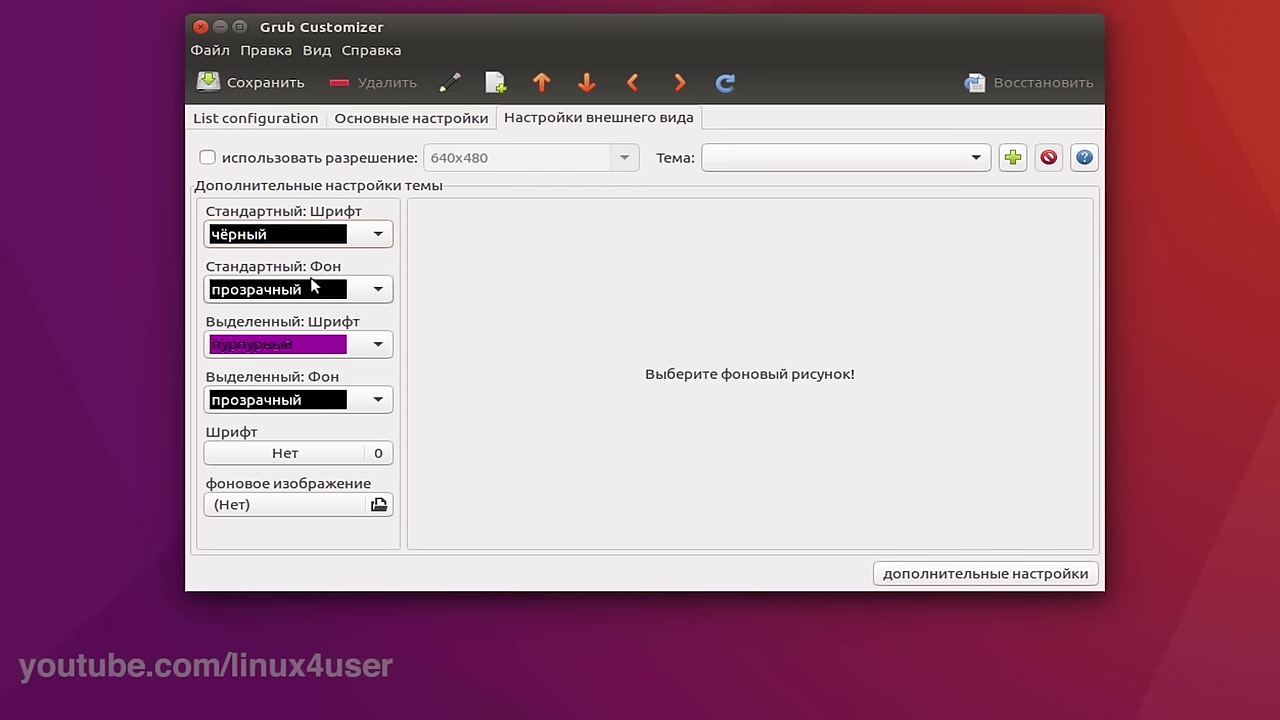
pyautogui.click(362, 340)
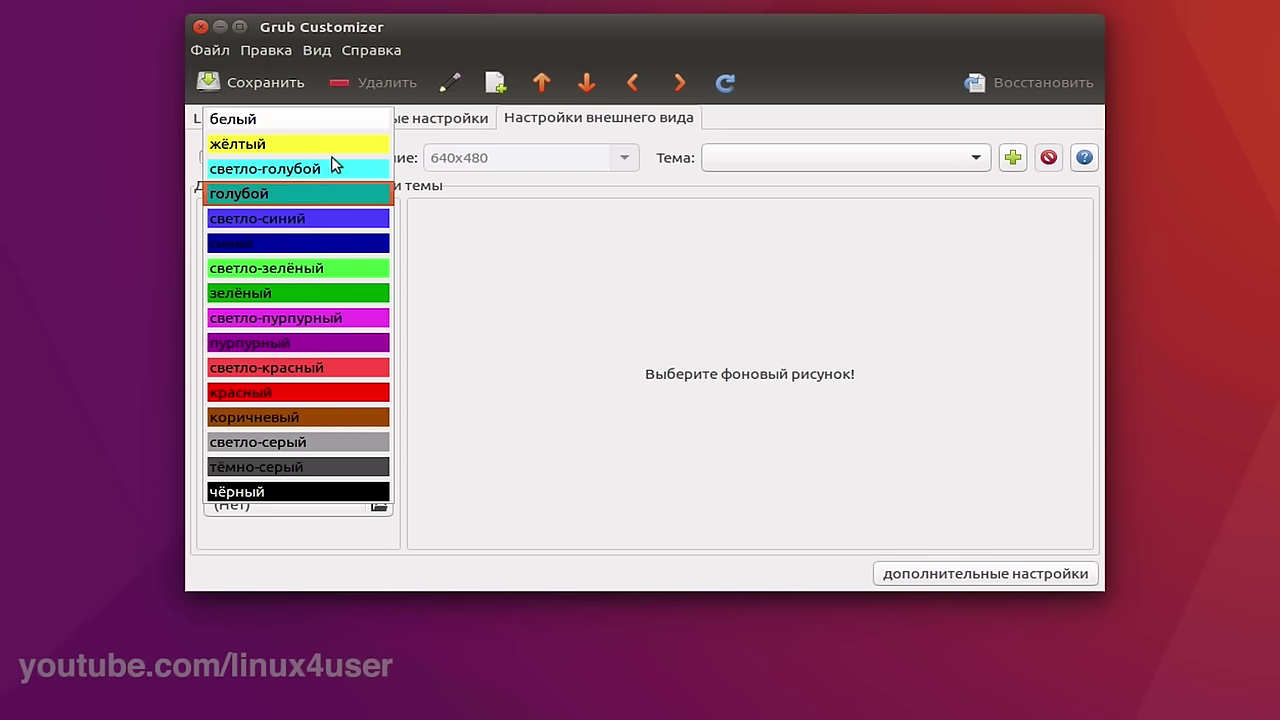
pyautogui.click(330, 143)
pyautogui.click(352, 400)
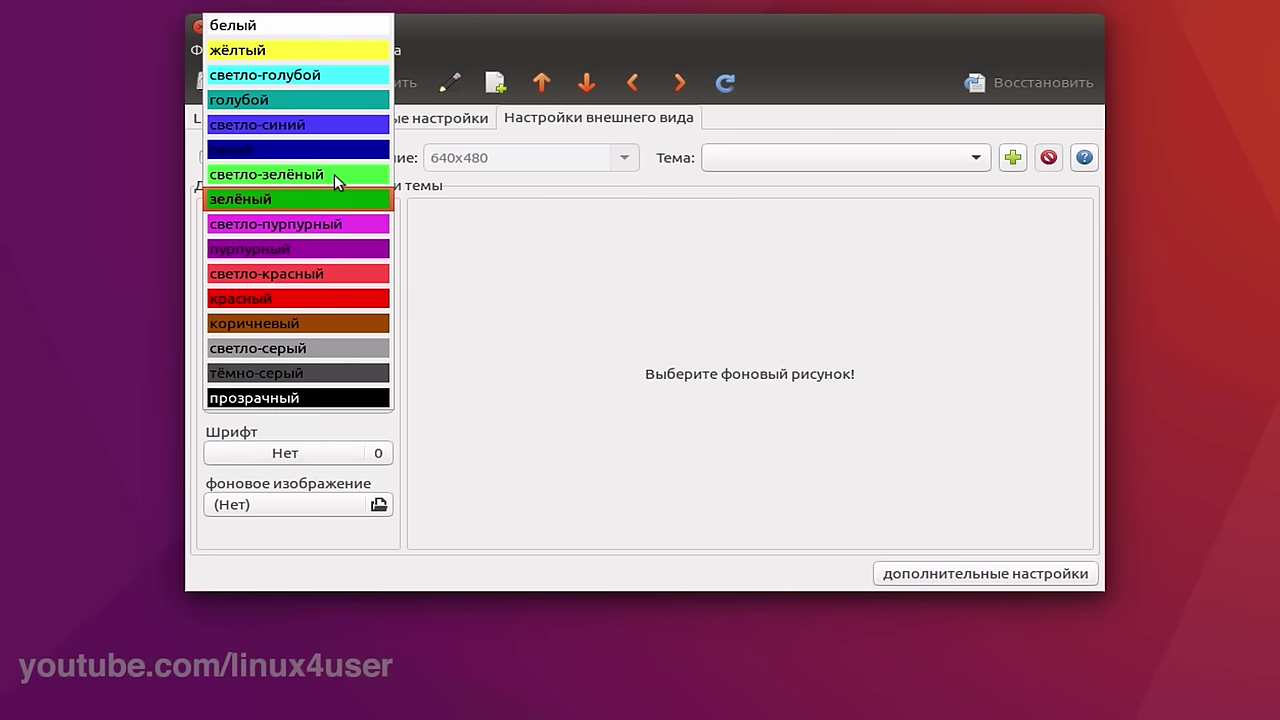
pyautogui.click(335, 182)
# Step: Set material-desing-color-3389.jpg from the home folder's Загрузки as the boot menu background, then save the configuration and close Grub Customizer
pyautogui.click(378, 504)
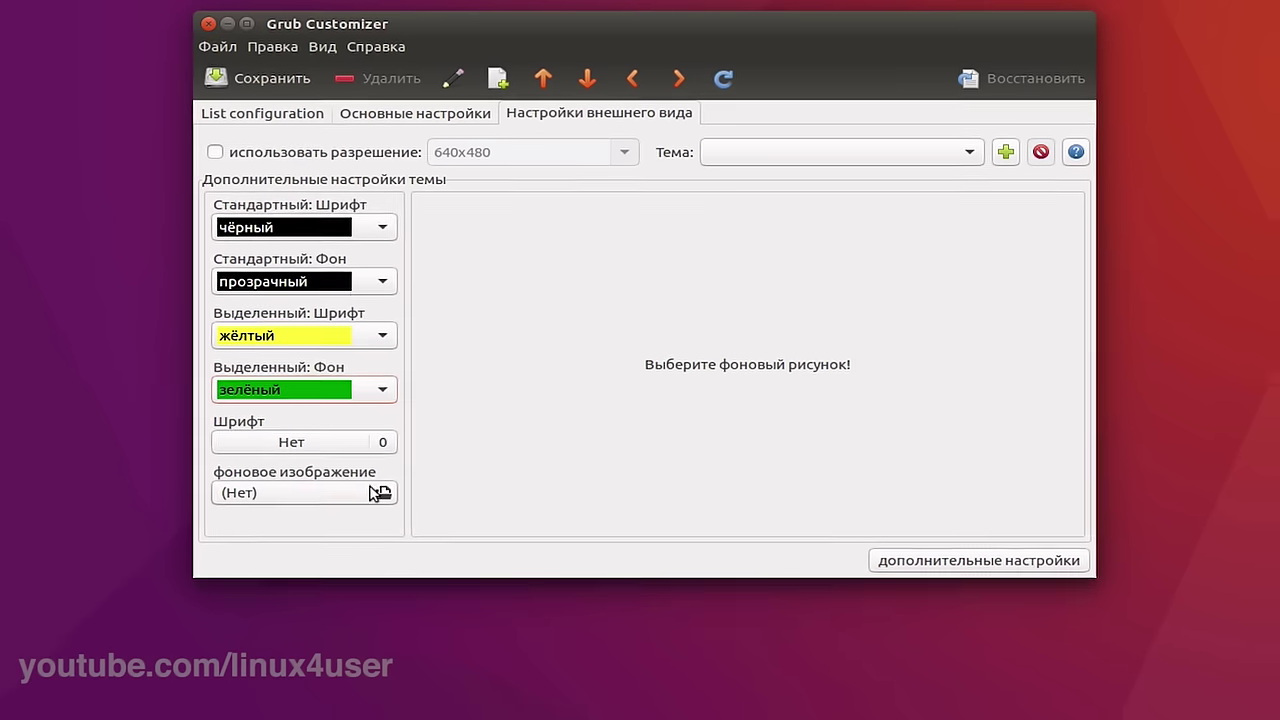
pyautogui.click(410, 226)
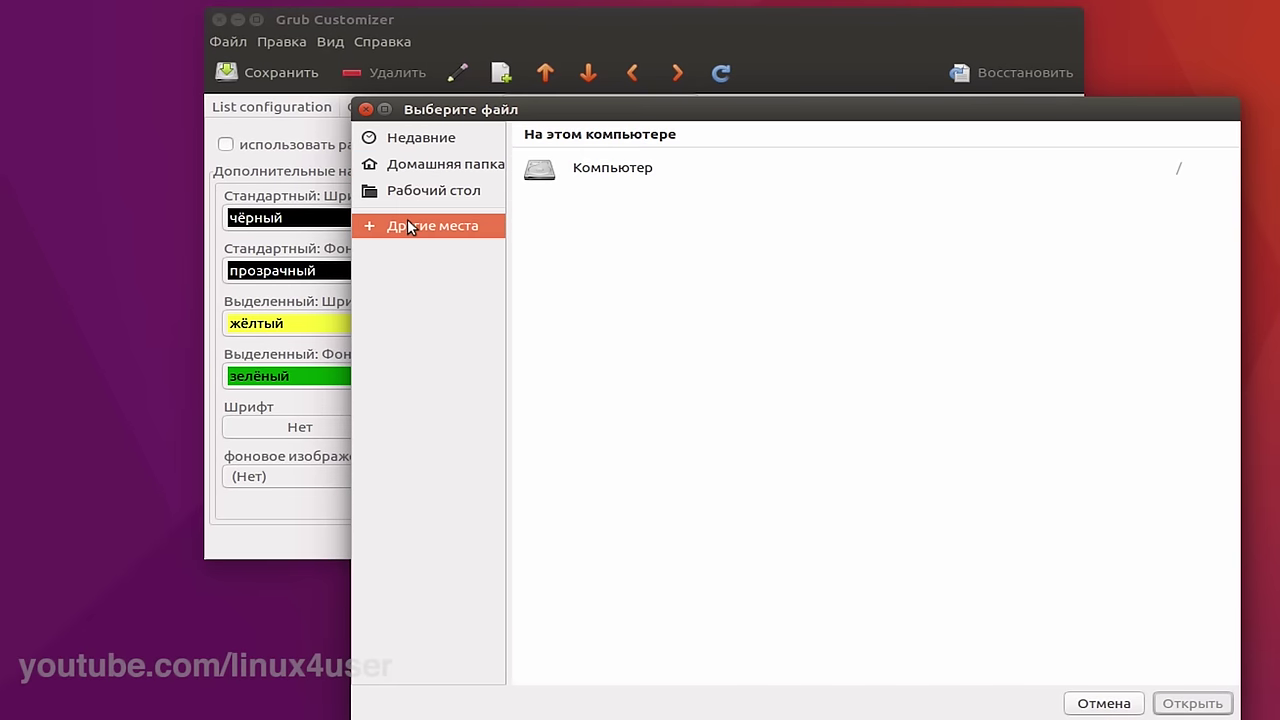
pyautogui.click(577, 177)
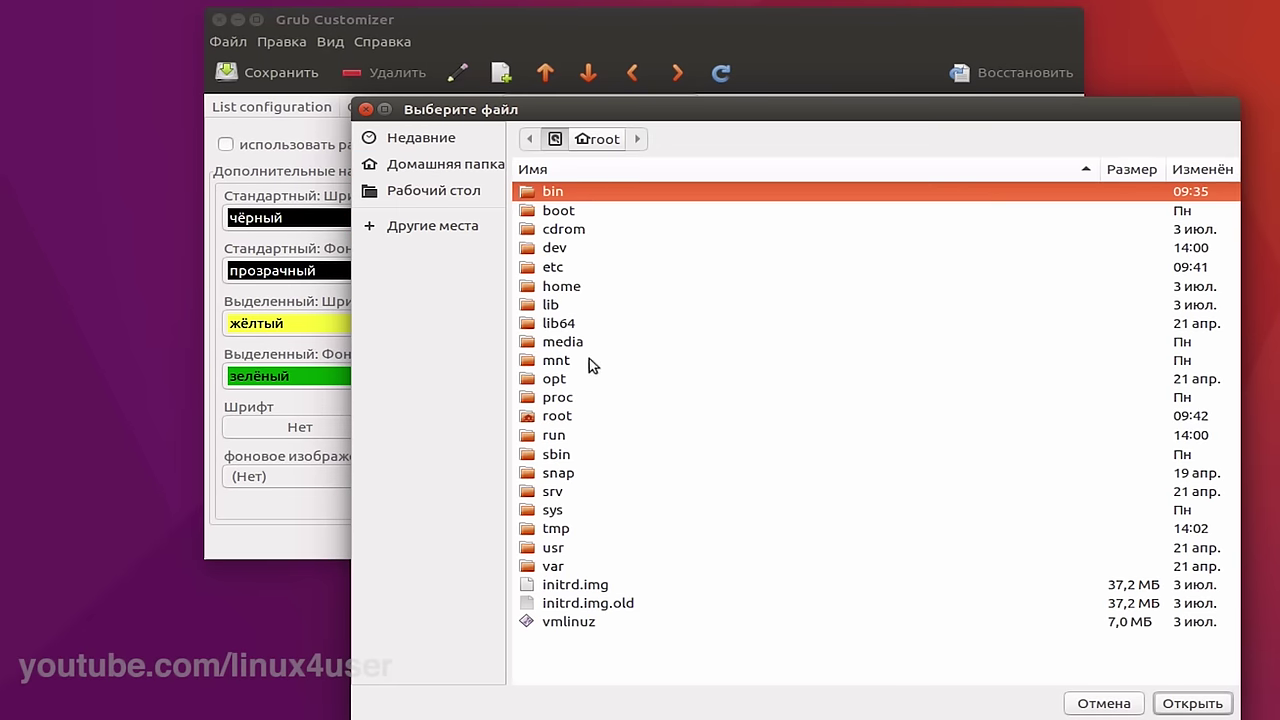
pyautogui.click(551, 284)
pyautogui.doubleClick(551, 284)
pyautogui.doubleClick(537, 191)
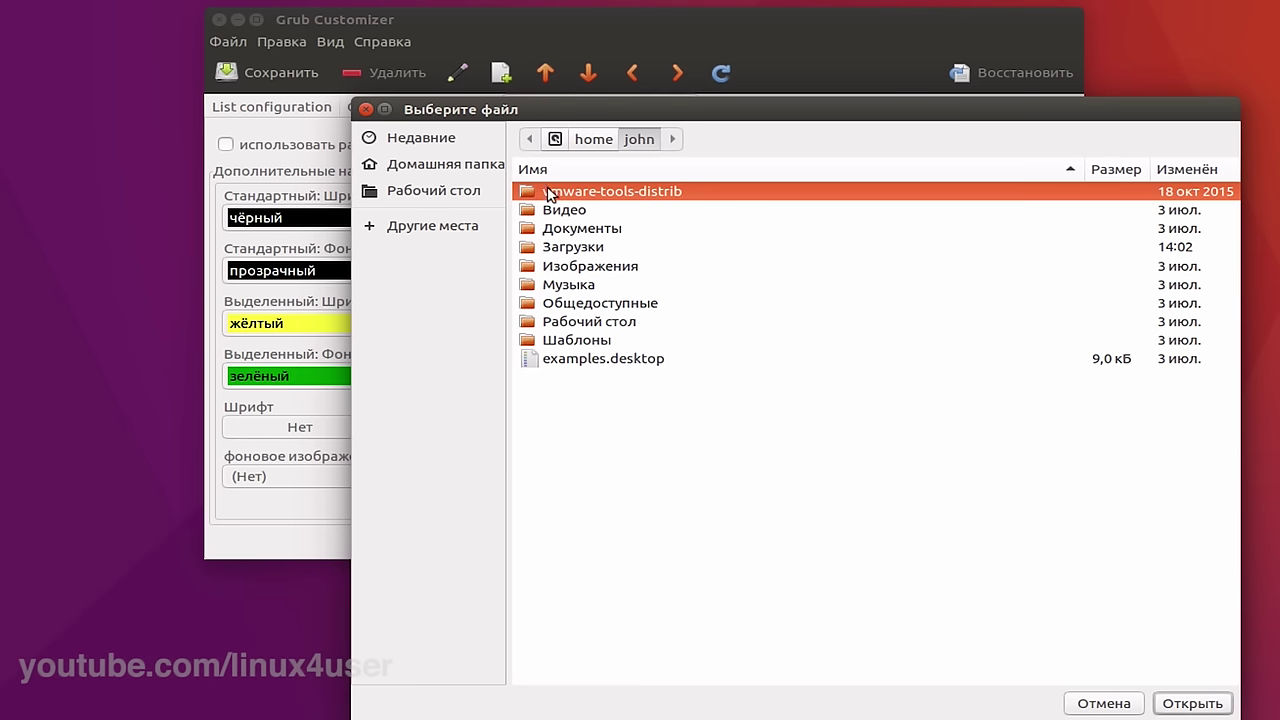
pyautogui.click(555, 240)
pyautogui.doubleClick(555, 240)
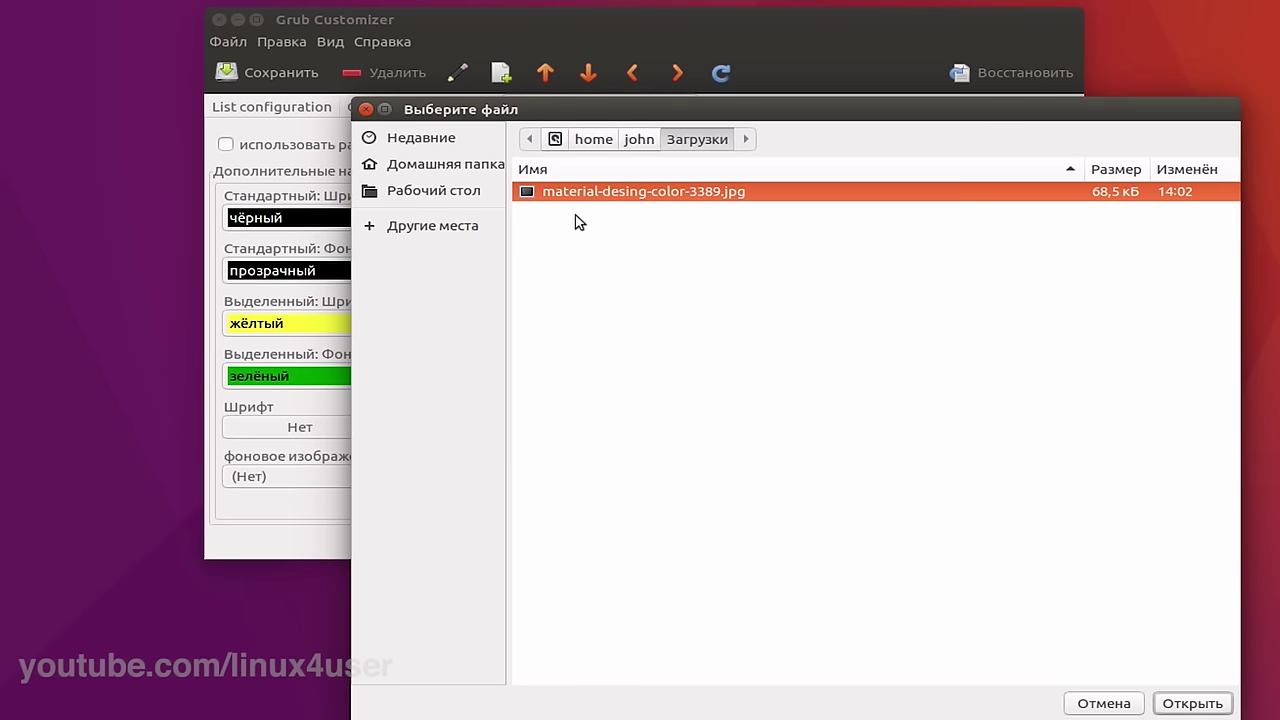
pyautogui.click(1175, 700)
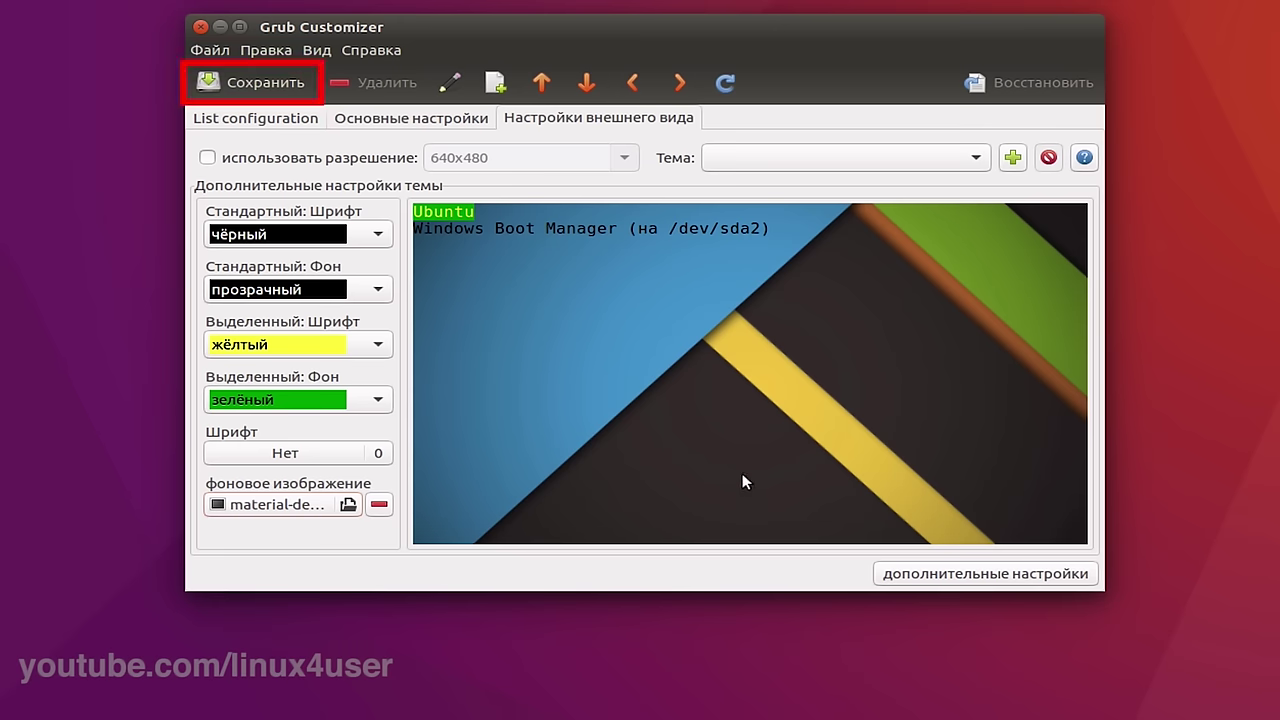
pyautogui.click(233, 80)
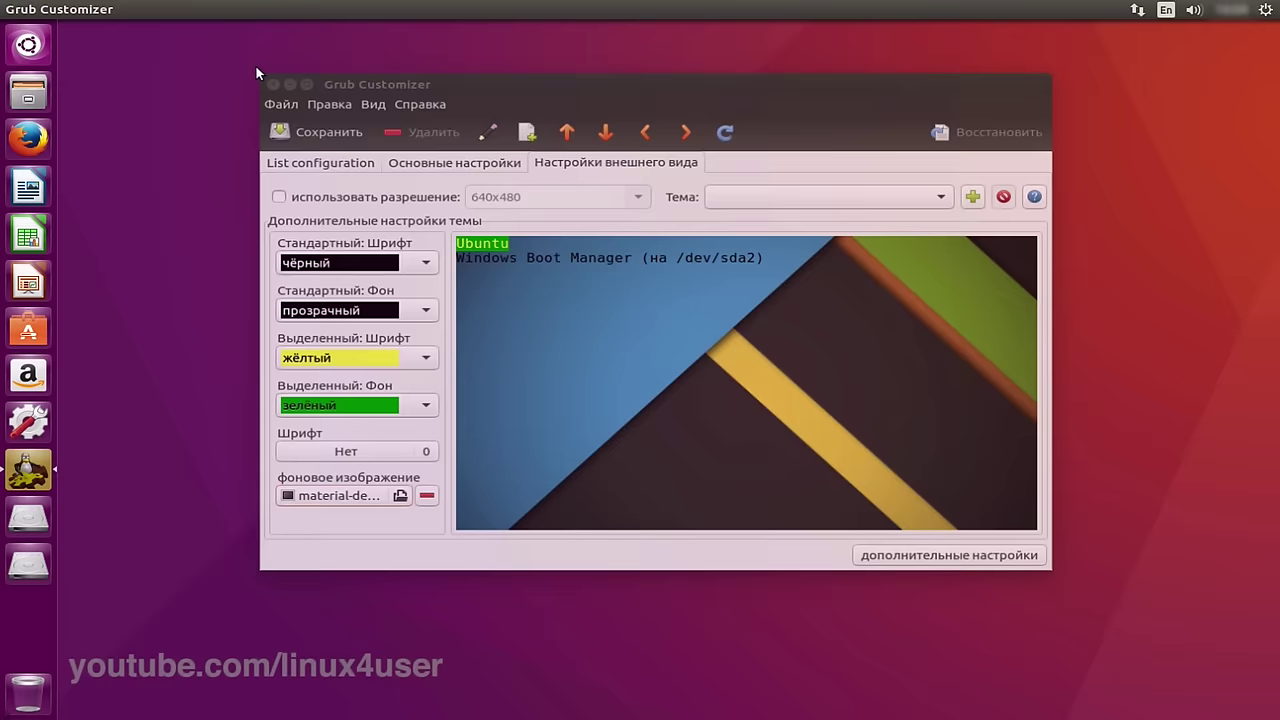
pyautogui.hotkey('alt', 'F4')
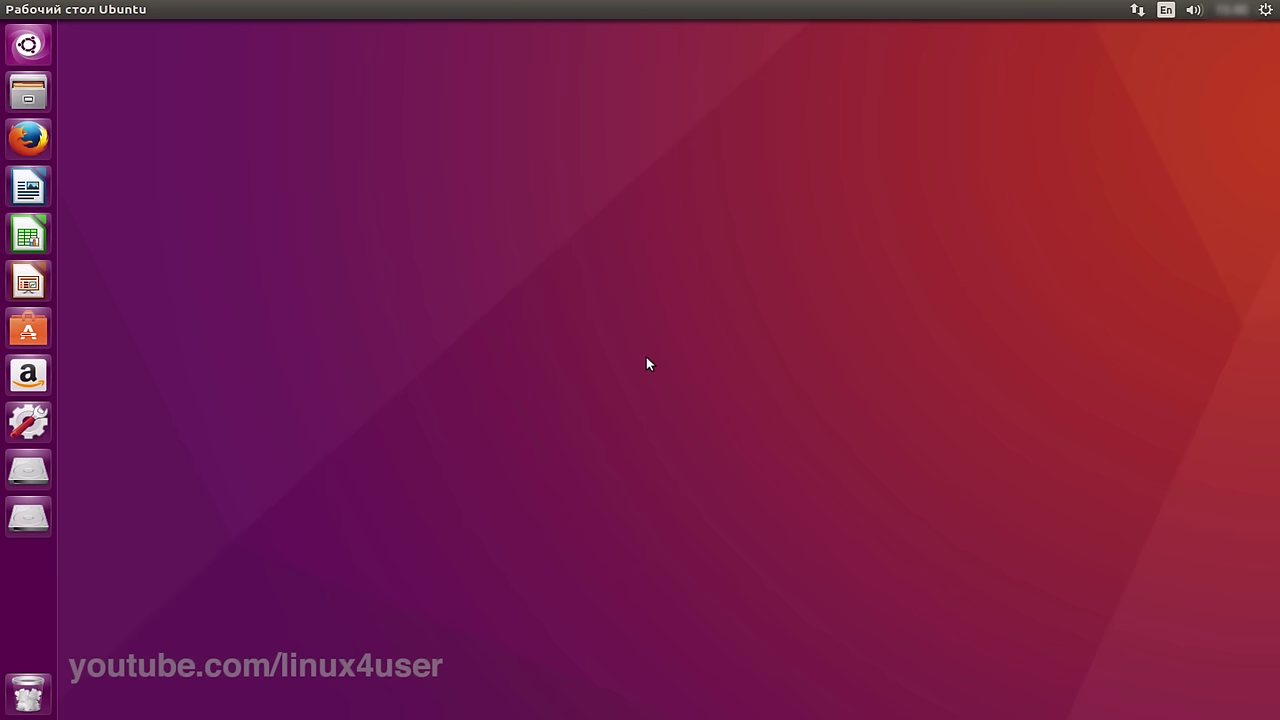
# Step: Open a terminal and create the directory /media/disk_d with sudo mkdir, entering the account password
pyautogui.hotkey('ctrl', 'alt', 't')
pyautogui.hotkey('alt', 'F7')
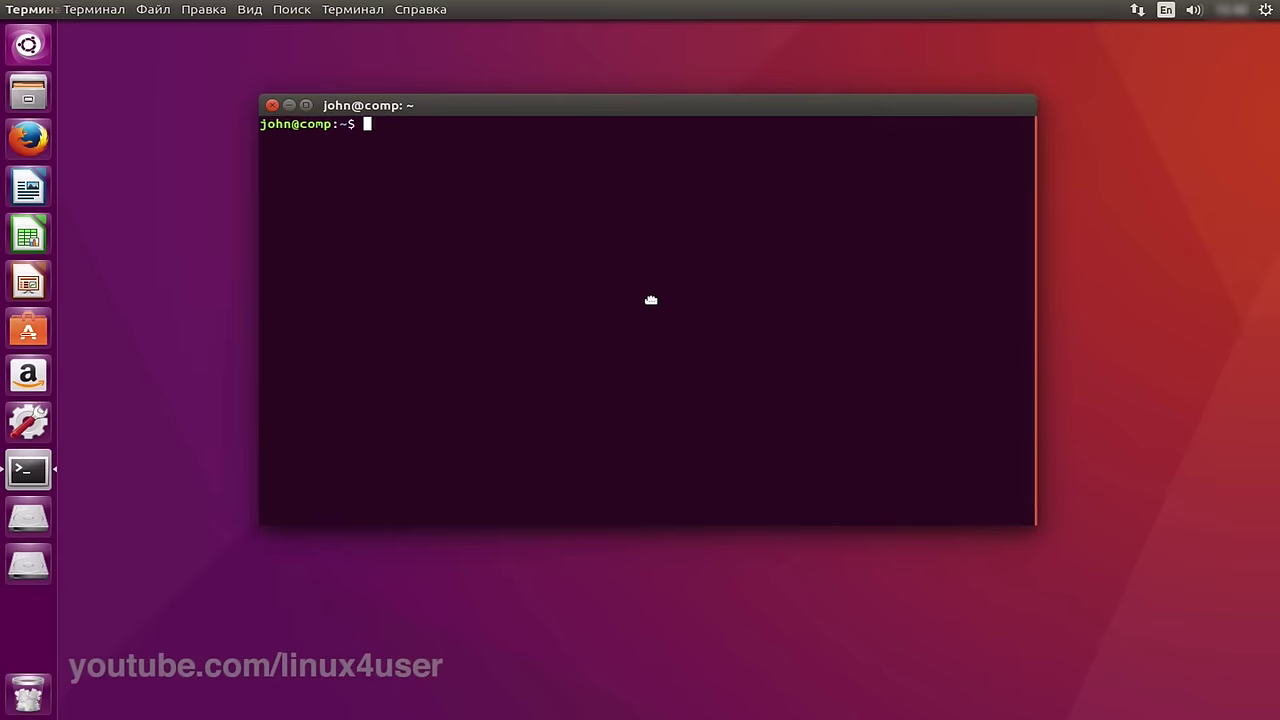
pyautogui.click(651, 300)
pyautogui.write('sudo')
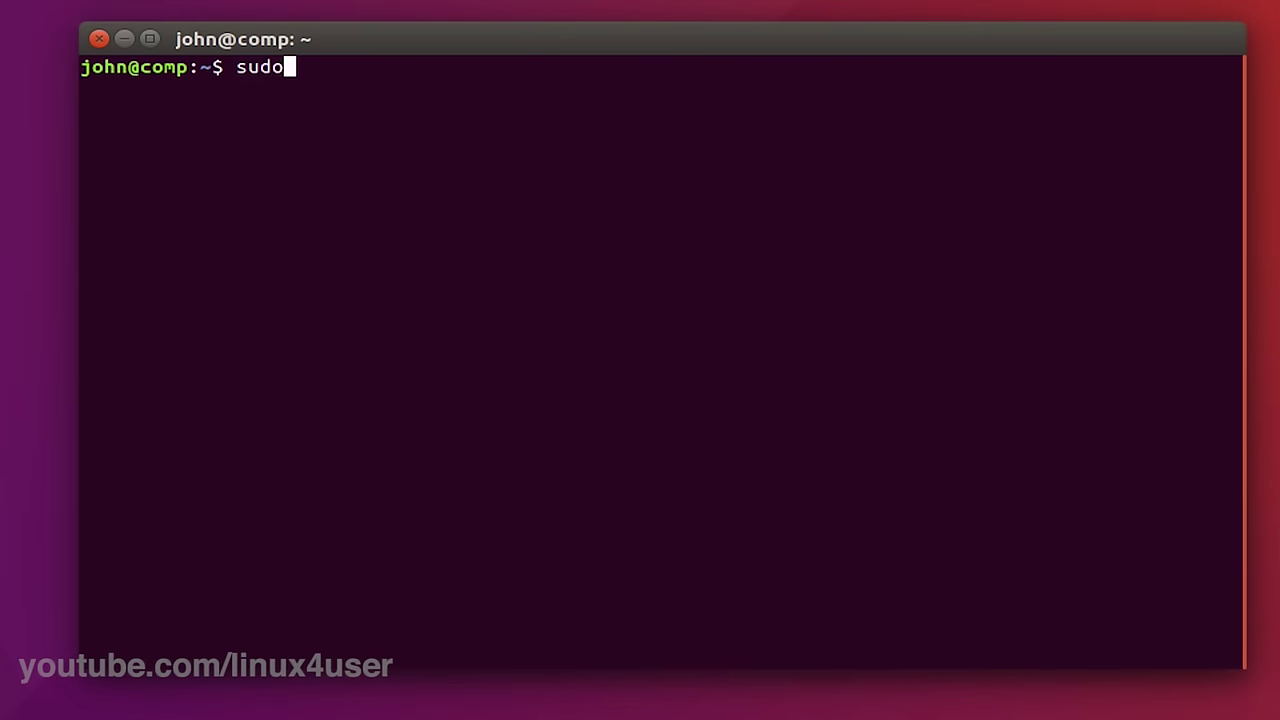
pyautogui.write(' mkdir /me')
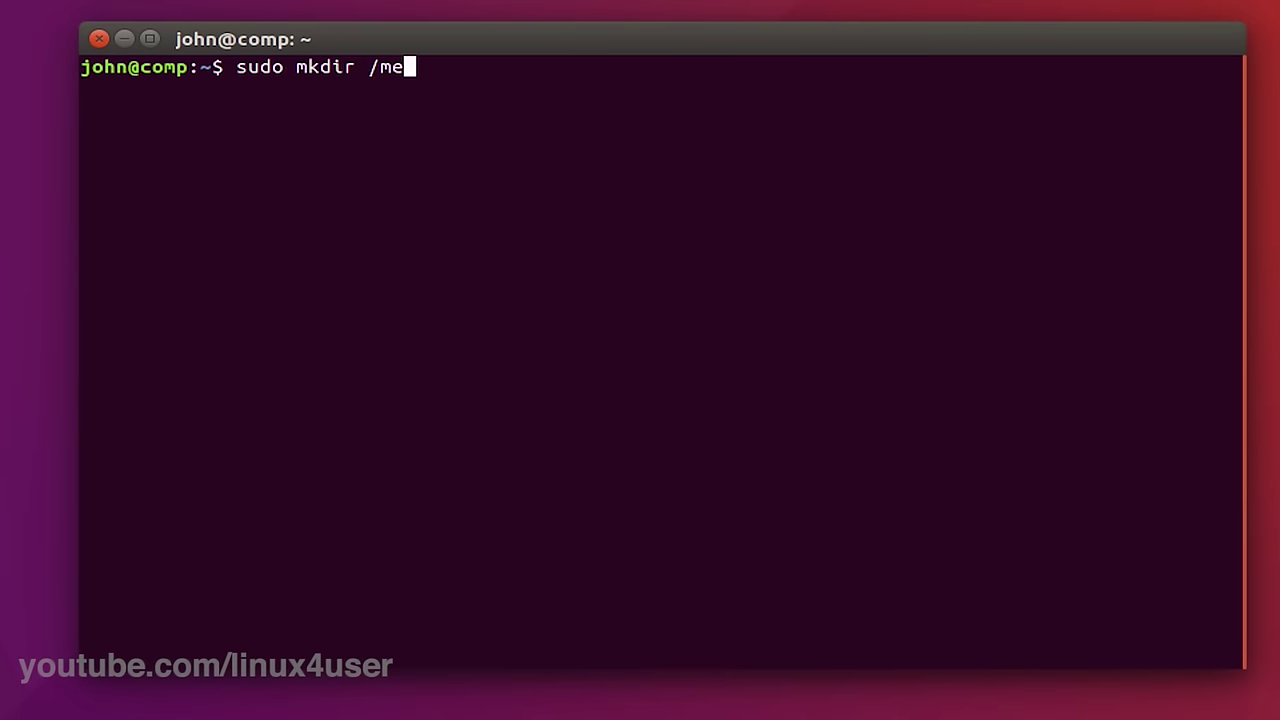
pyautogui.write('dia/disk_')
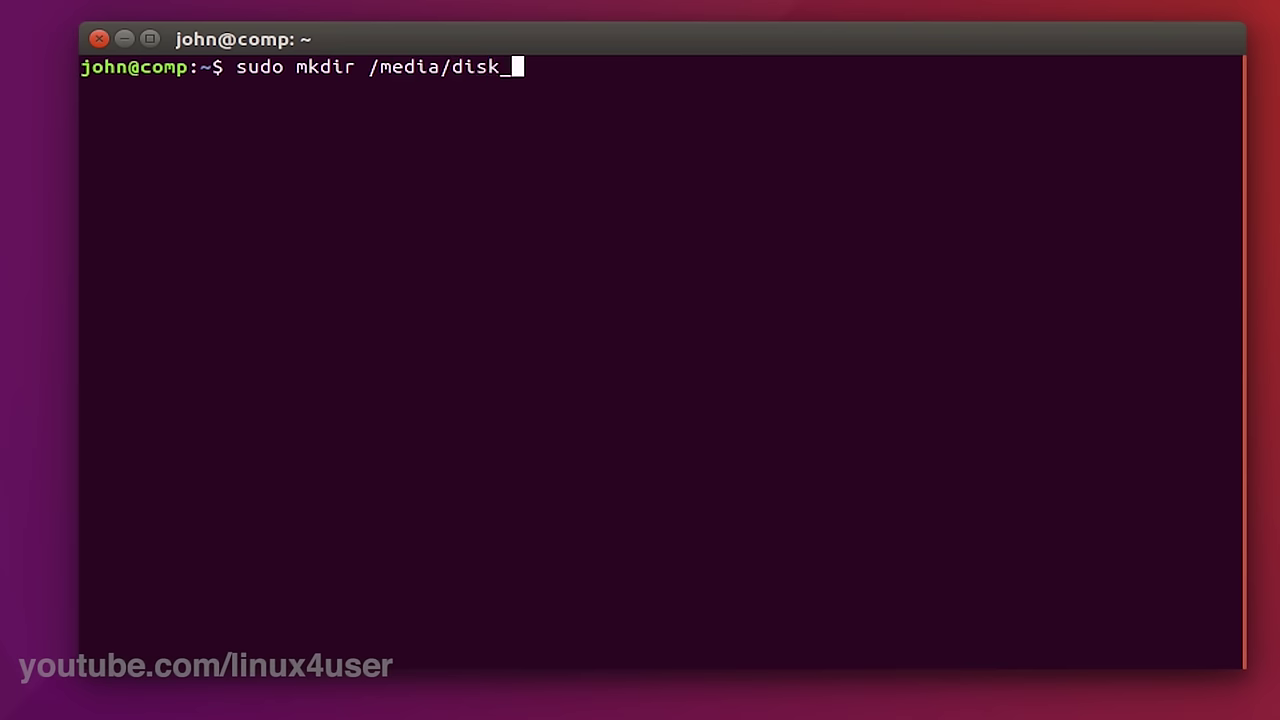
pyautogui.write('d')
pyautogui.press('Return')
pyautogui.press('Return')
# Step: Open a second terminal window beside the first and list the root file system's top-level directories with tree -d -L 1 /
pyautogui.hotkey('ctrl', 'alt', 't')
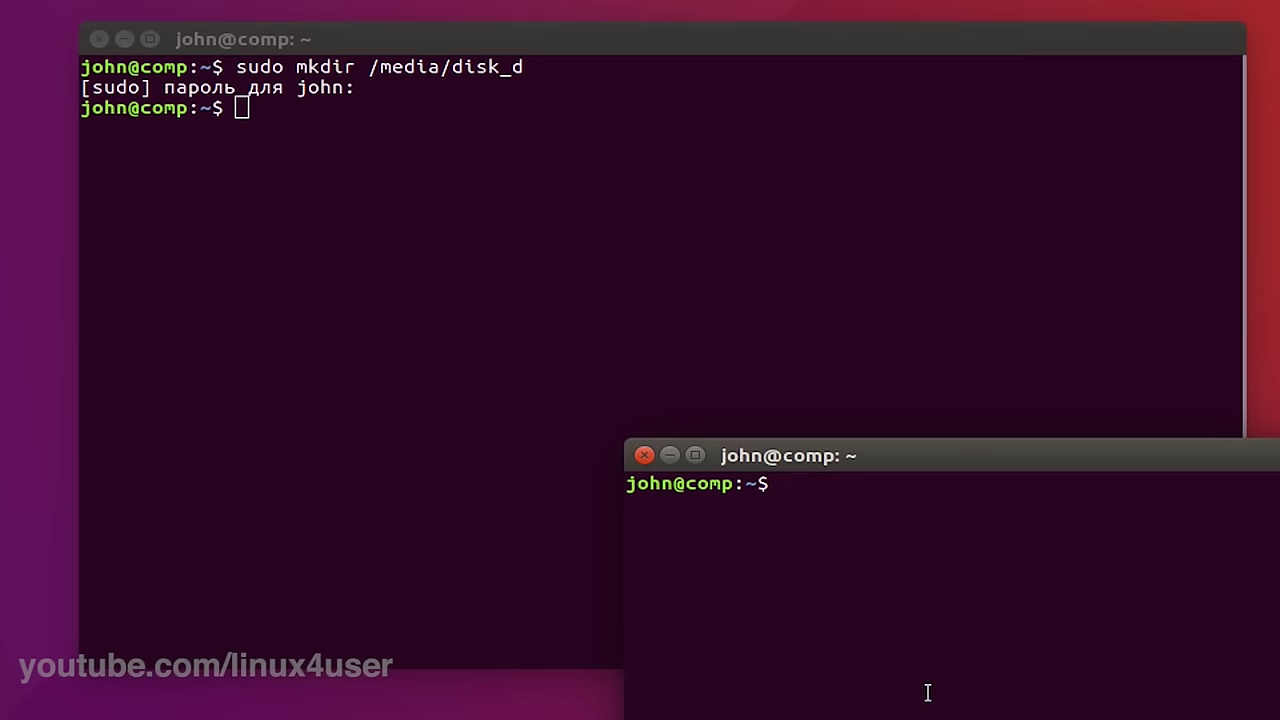
pyautogui.moveTo(928, 692); pyautogui.dragTo(894, 277)
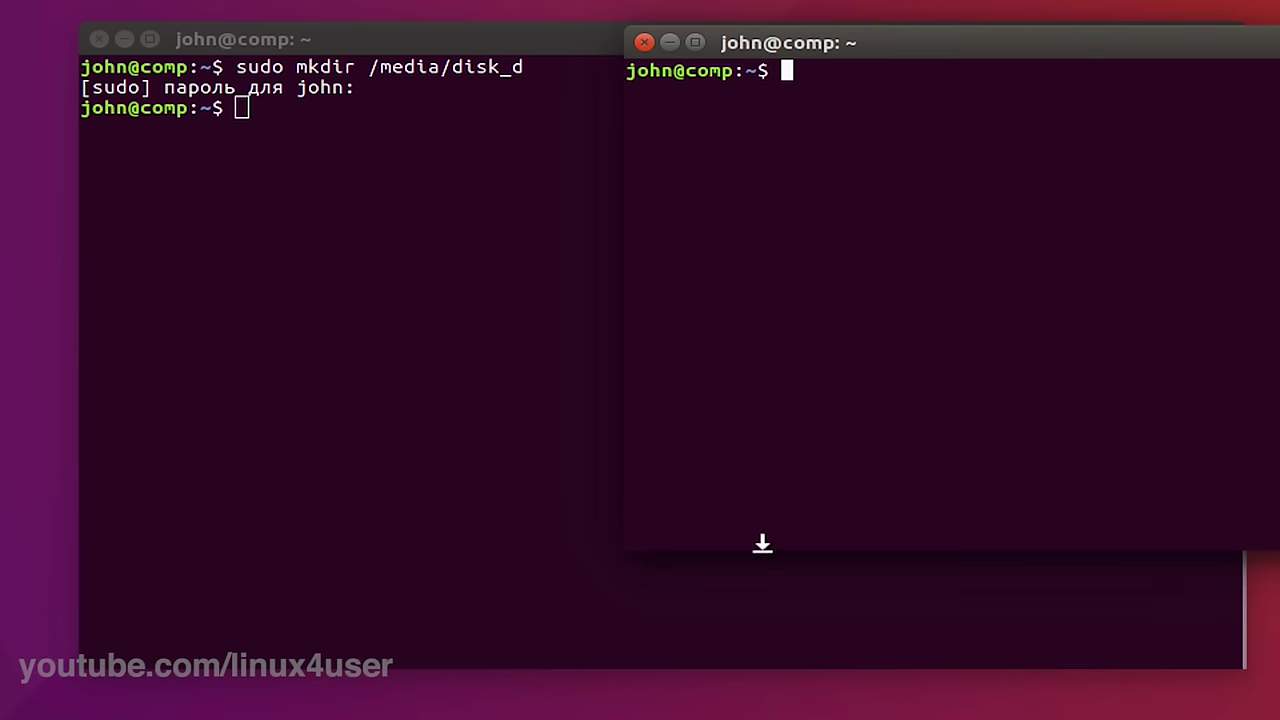
pyautogui.moveTo(762, 545); pyautogui.dragTo(760, 668)
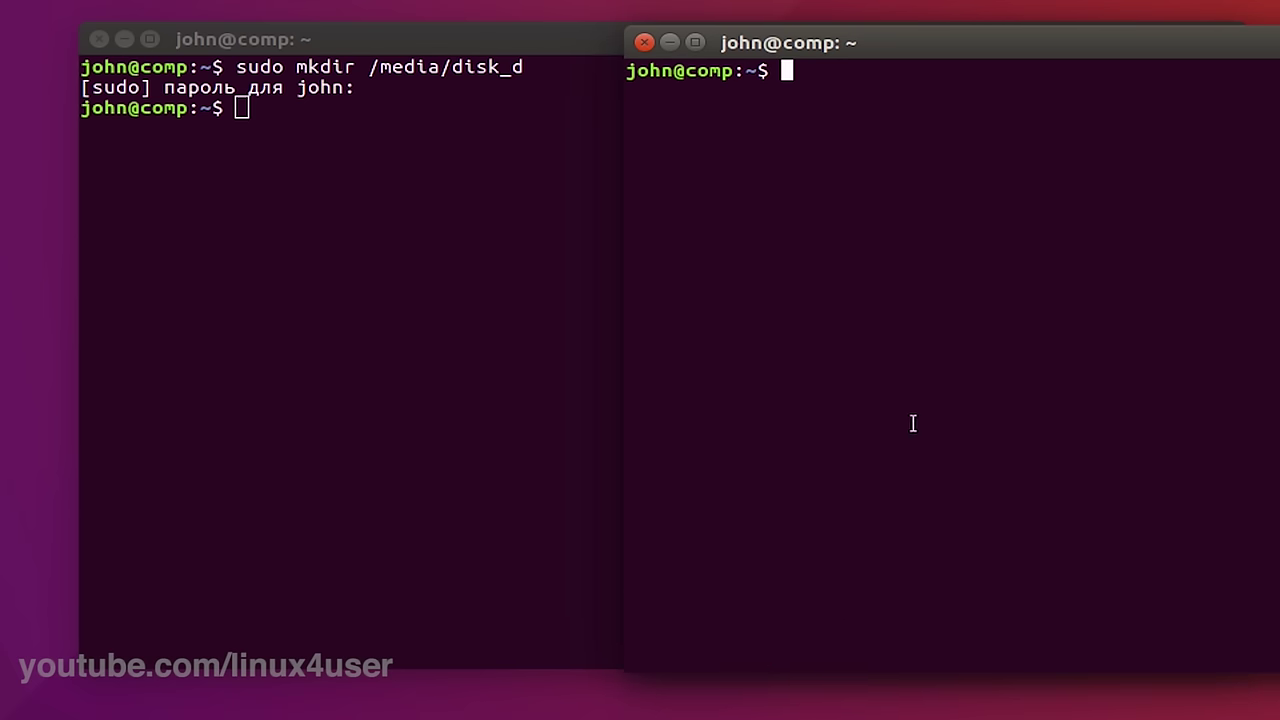
pyautogui.write('tree -')
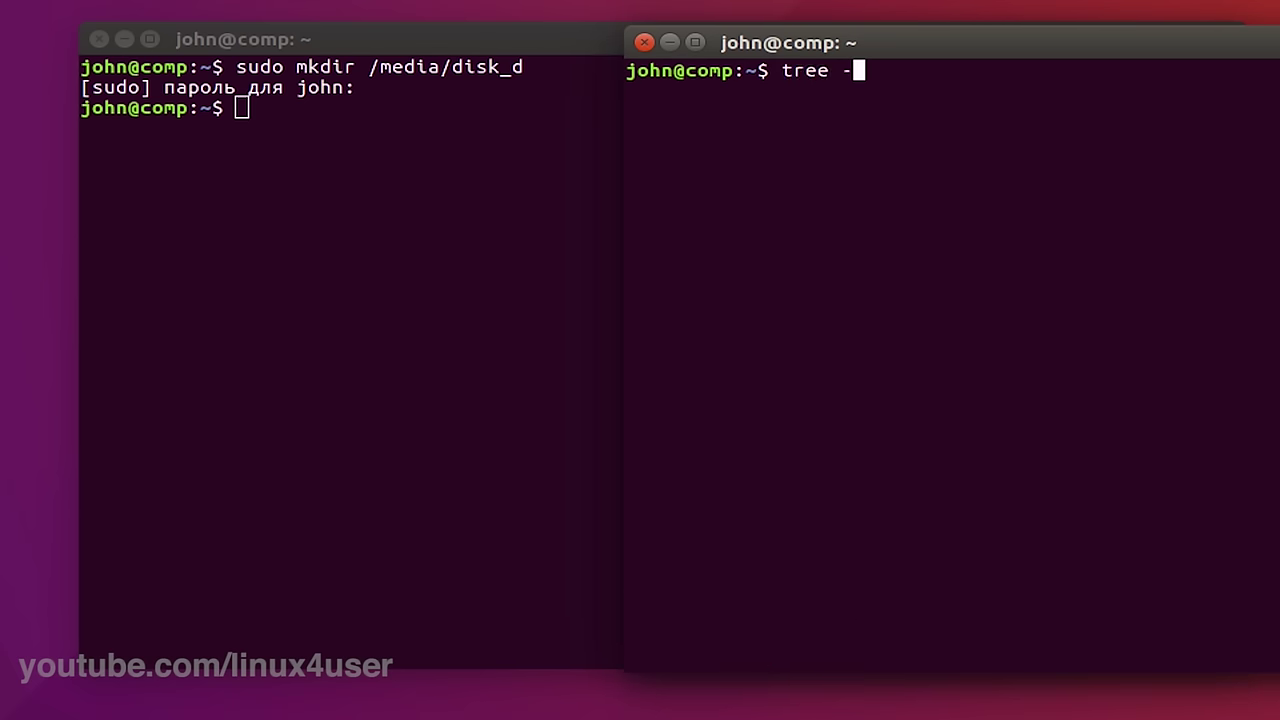
pyautogui.write('d -L 1')
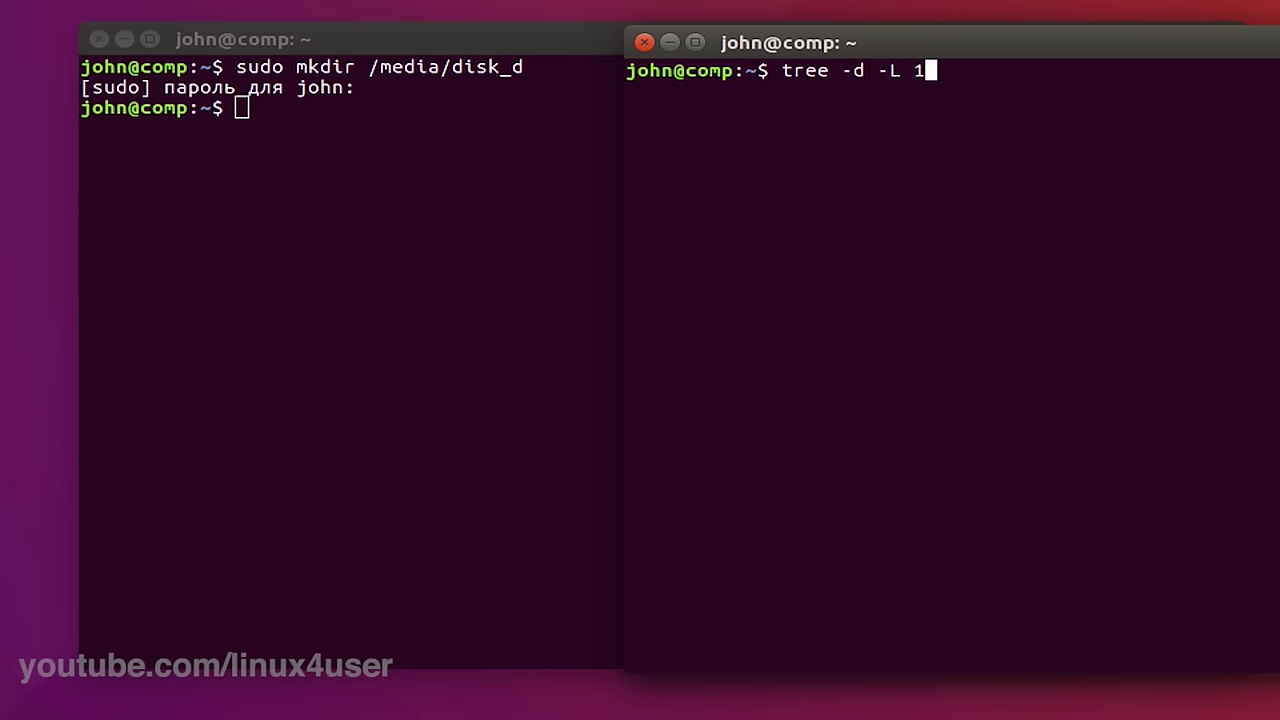
pyautogui.write(' /')
pyautogui.press('Return')
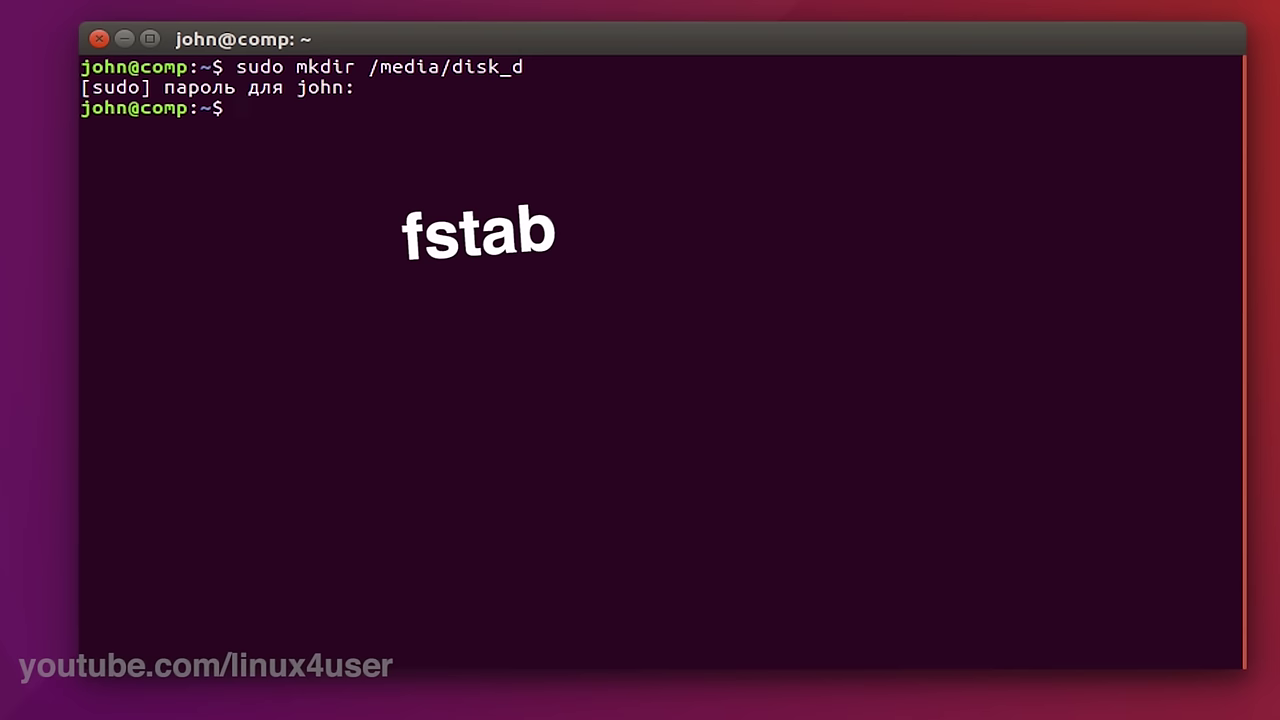
# Step: Open /etc/fstab for editing with administrator rights by running sudo gedit /etc/fstab
pyautogui.write('sudo g')
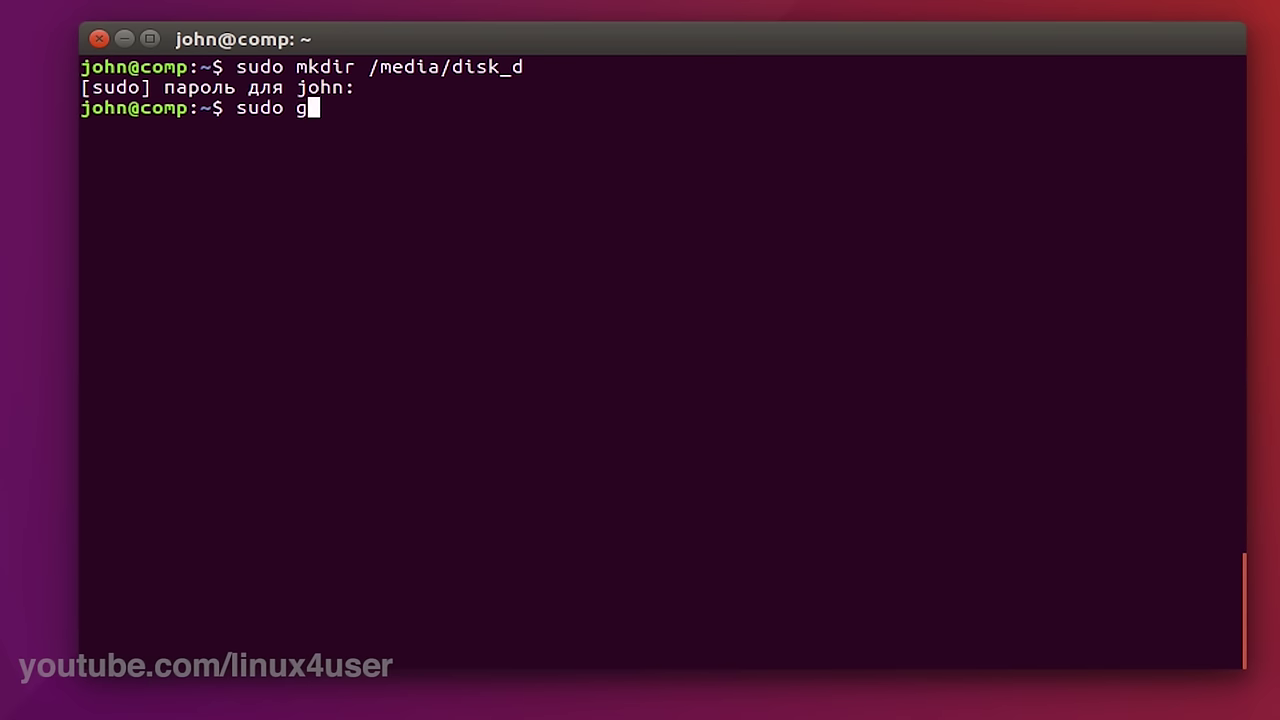
pyautogui.write('edit /etc/fstab')
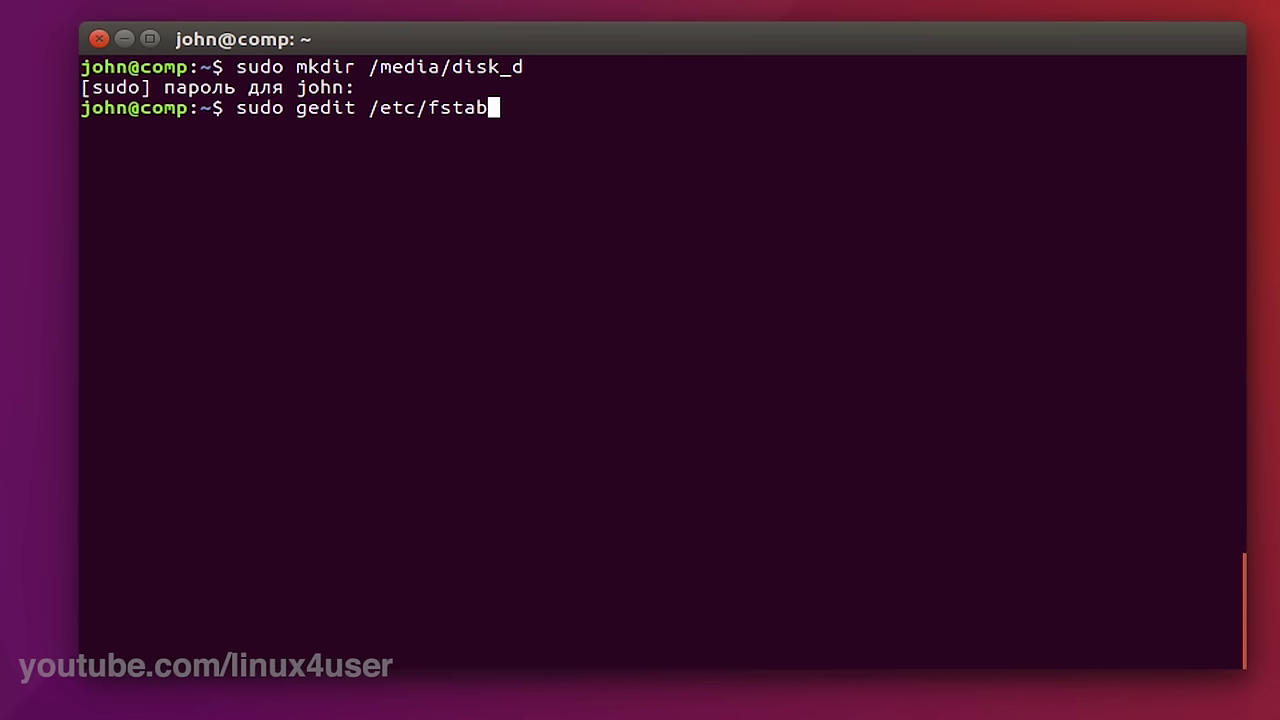
pyautogui.press('Return')
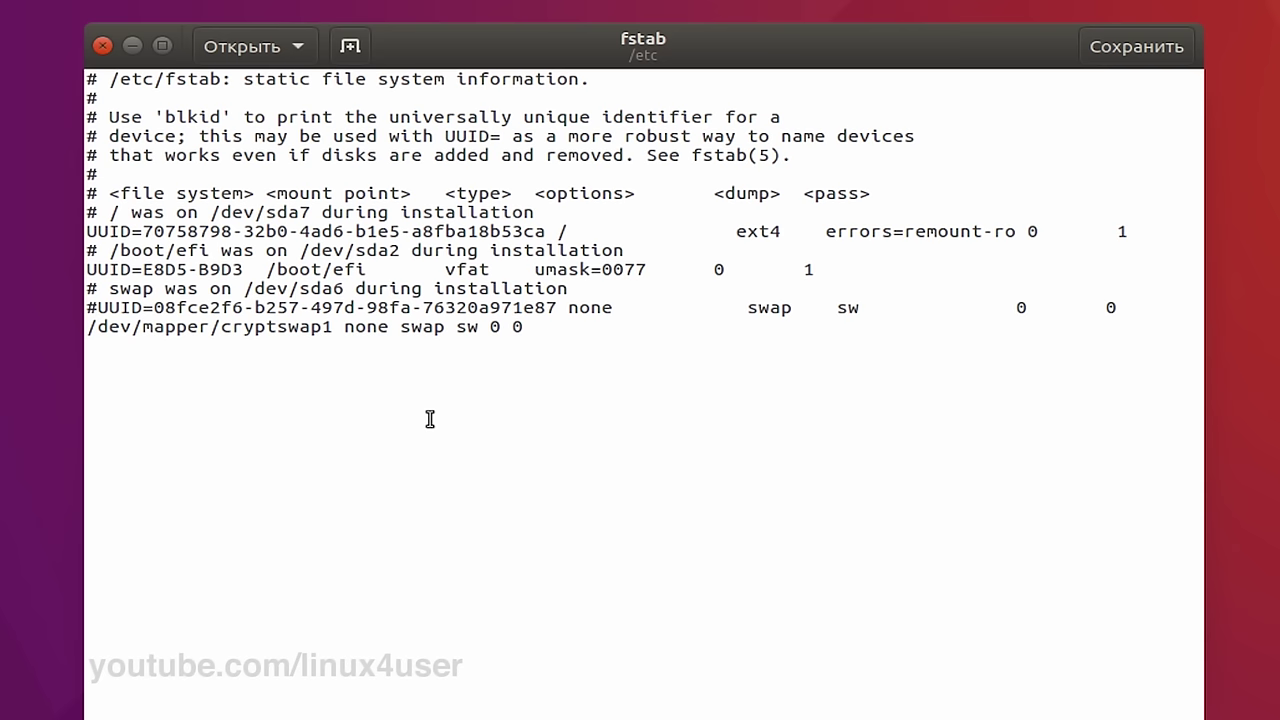
# Step: Open a new, taller terminal window over the fstab file and list the block devices with lsblk
pyautogui.hotkey('ctrl', 'alt', 't')
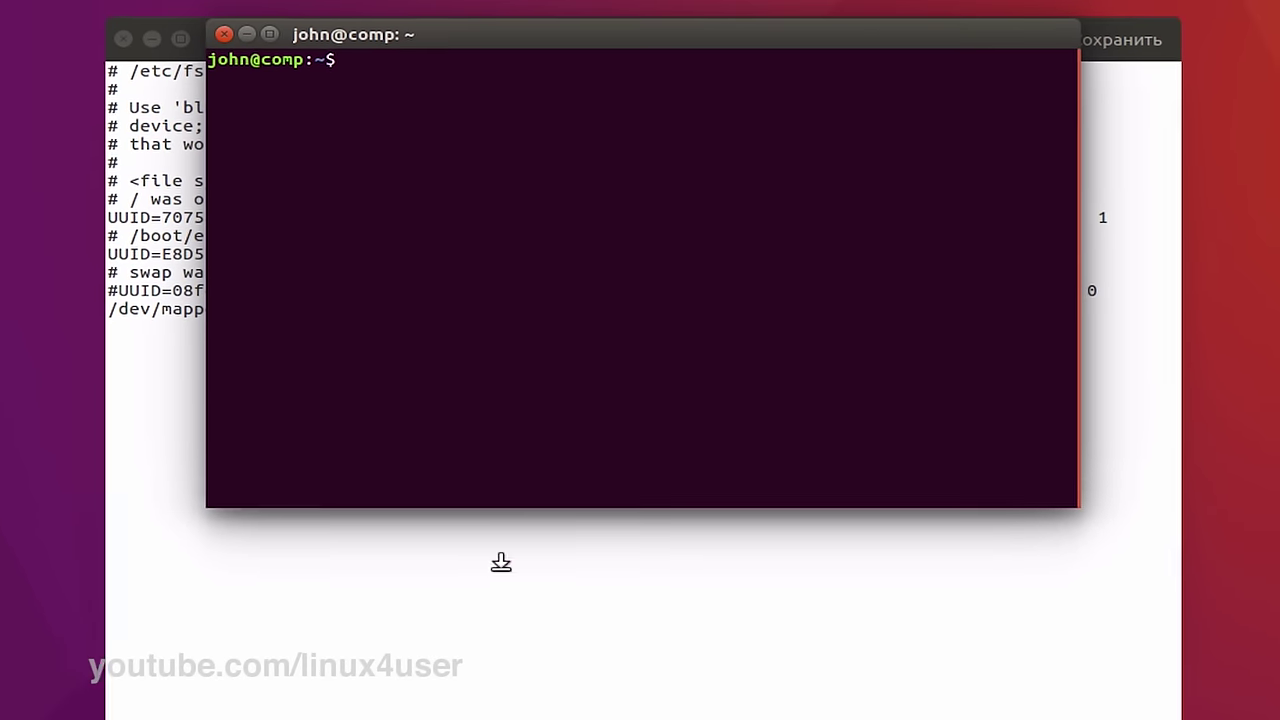
pyautogui.moveTo(501, 563); pyautogui.dragTo(501, 719)
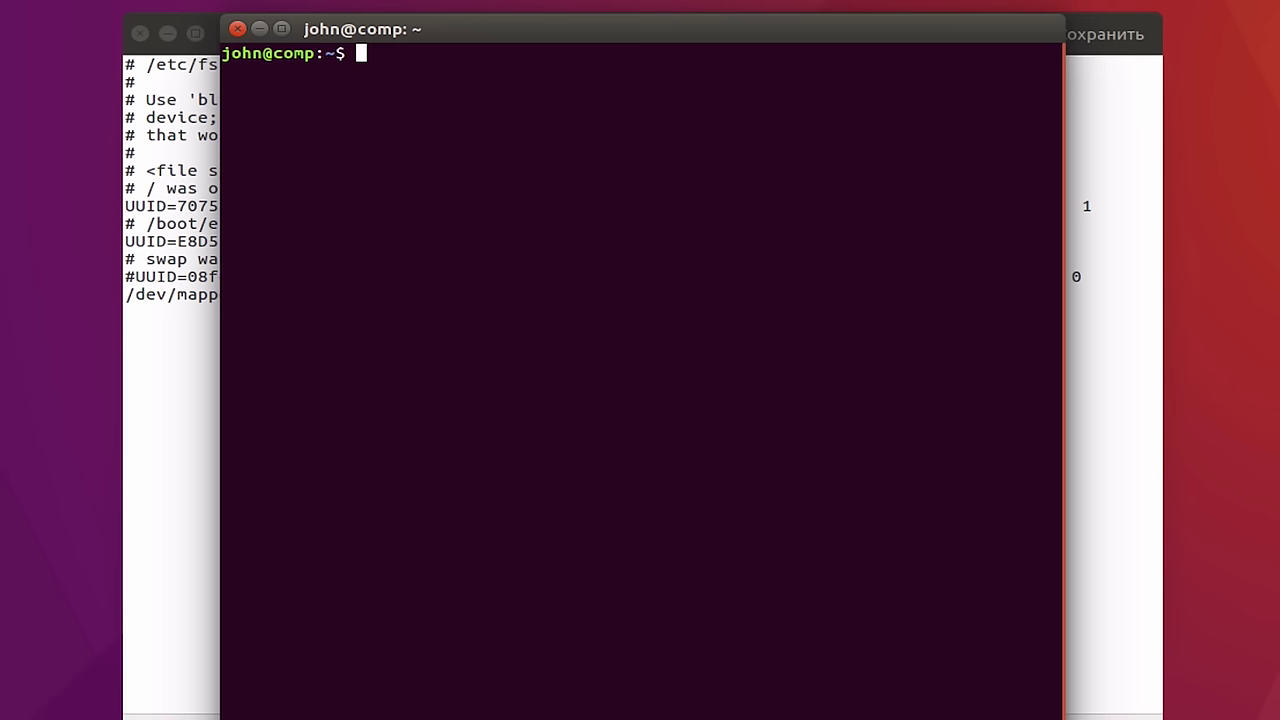
pyautogui.write('lsblk')
pyautogui.press('Return')
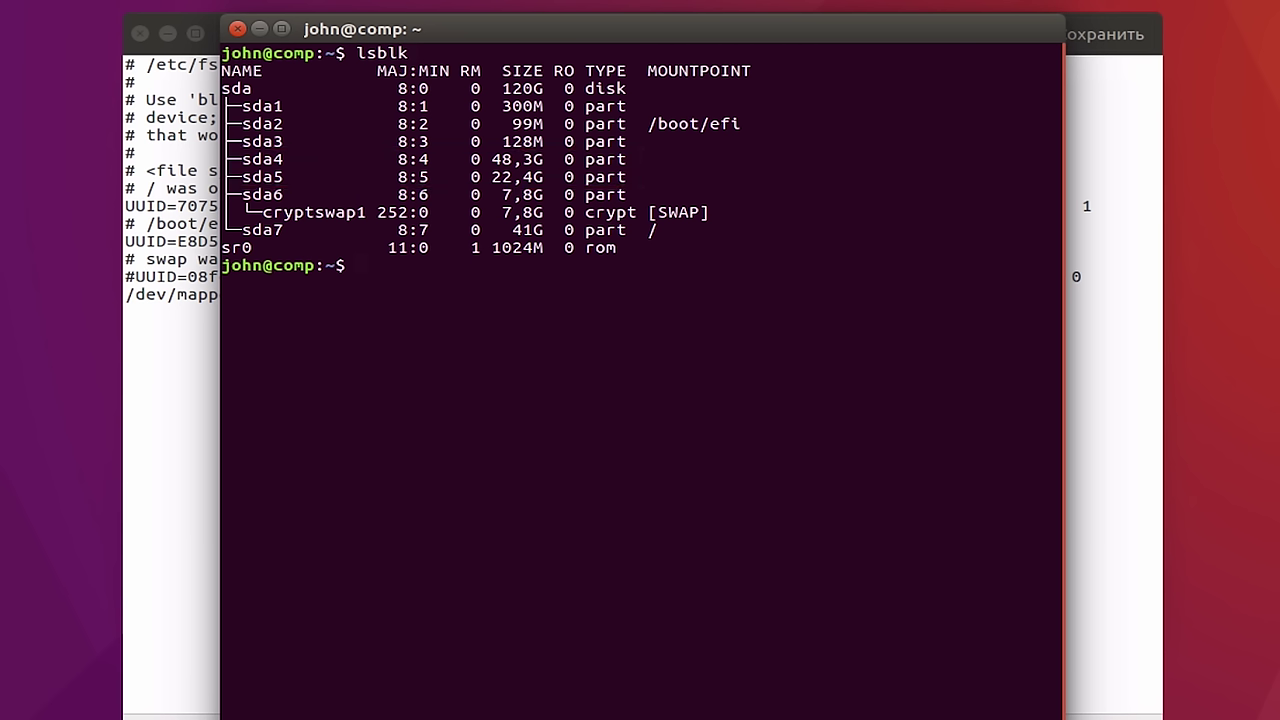
# Step: List the partition table of the disk with sudo fdisk -l /dev/sda, entering the account password
pyautogui.write('sudo fdisk -')
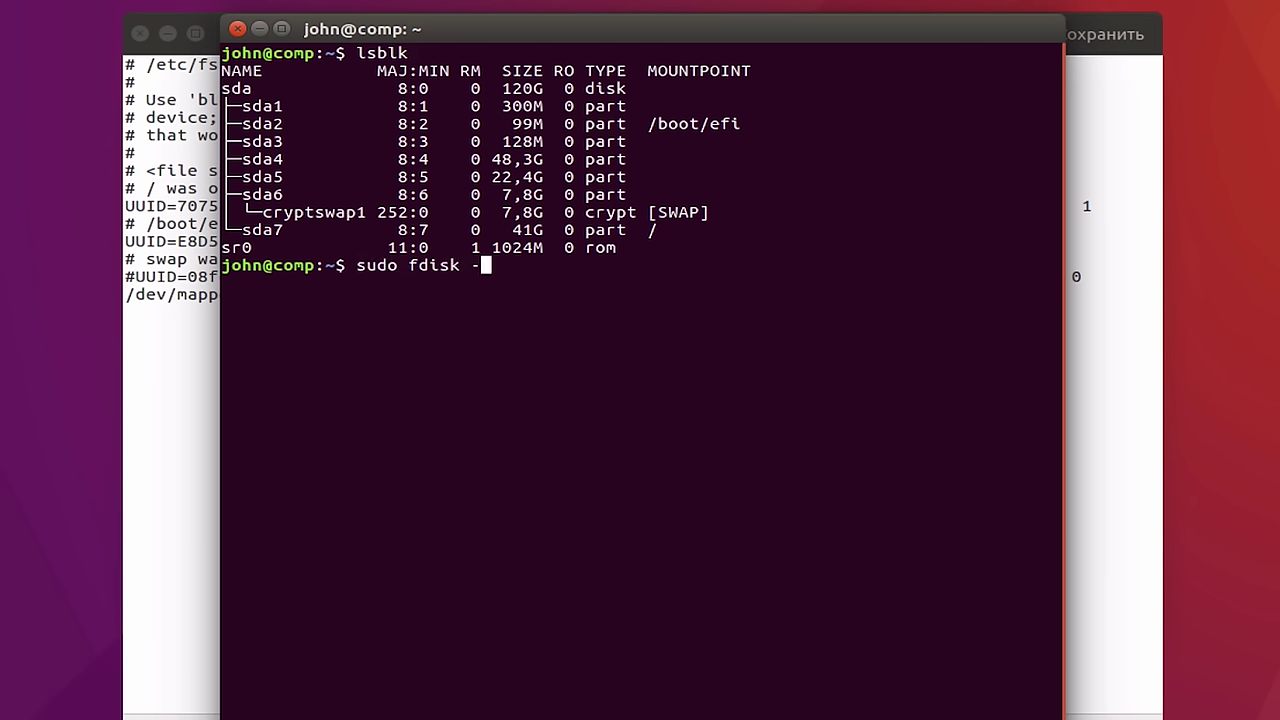
pyautogui.write('l /dev/sda')
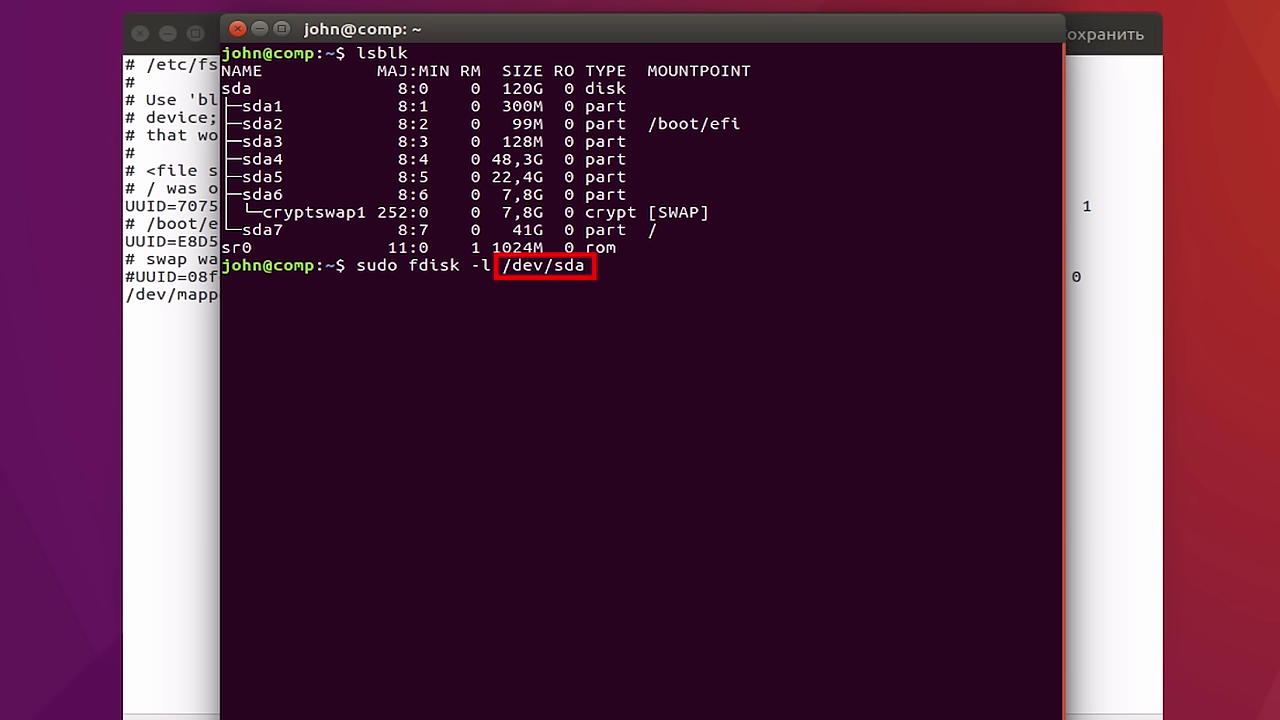
pyautogui.press('Return')
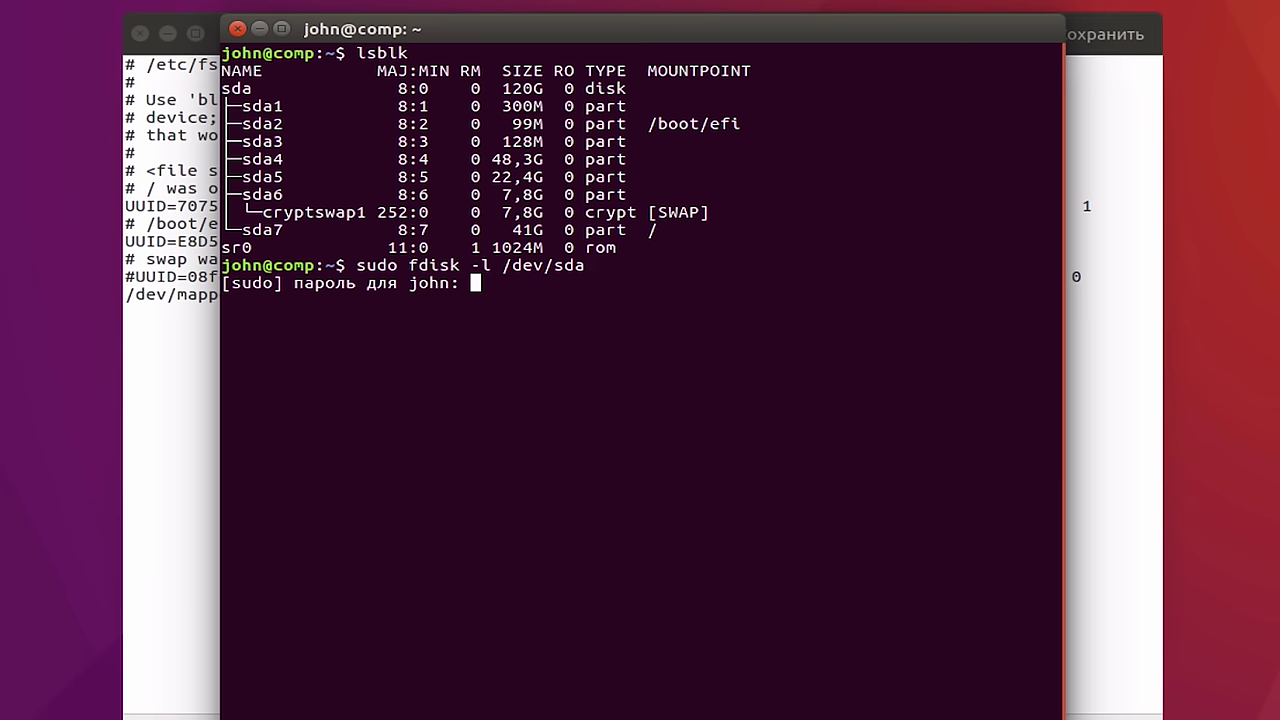
pyautogui.press('Return')
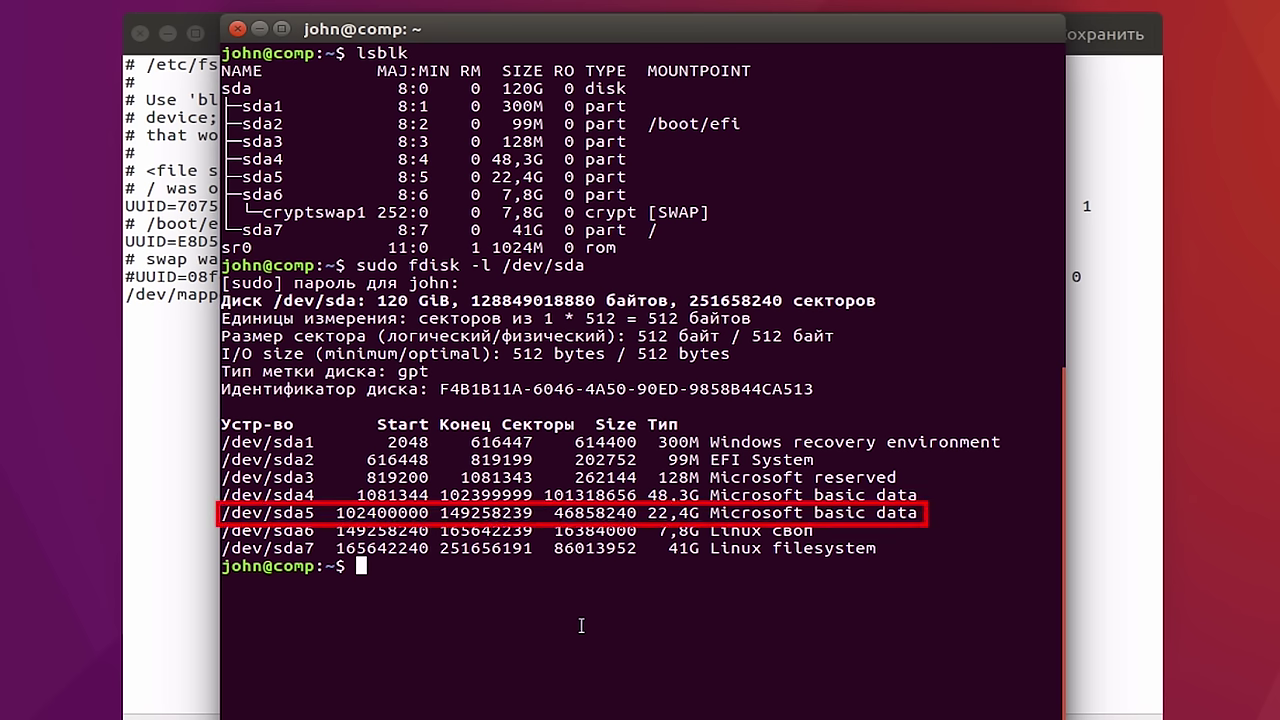
# Step: Query the identifiers of the 22,4G partition with sudo blkid /dev/sda5 and copy its UUID
pyautogui.click(178, 536)
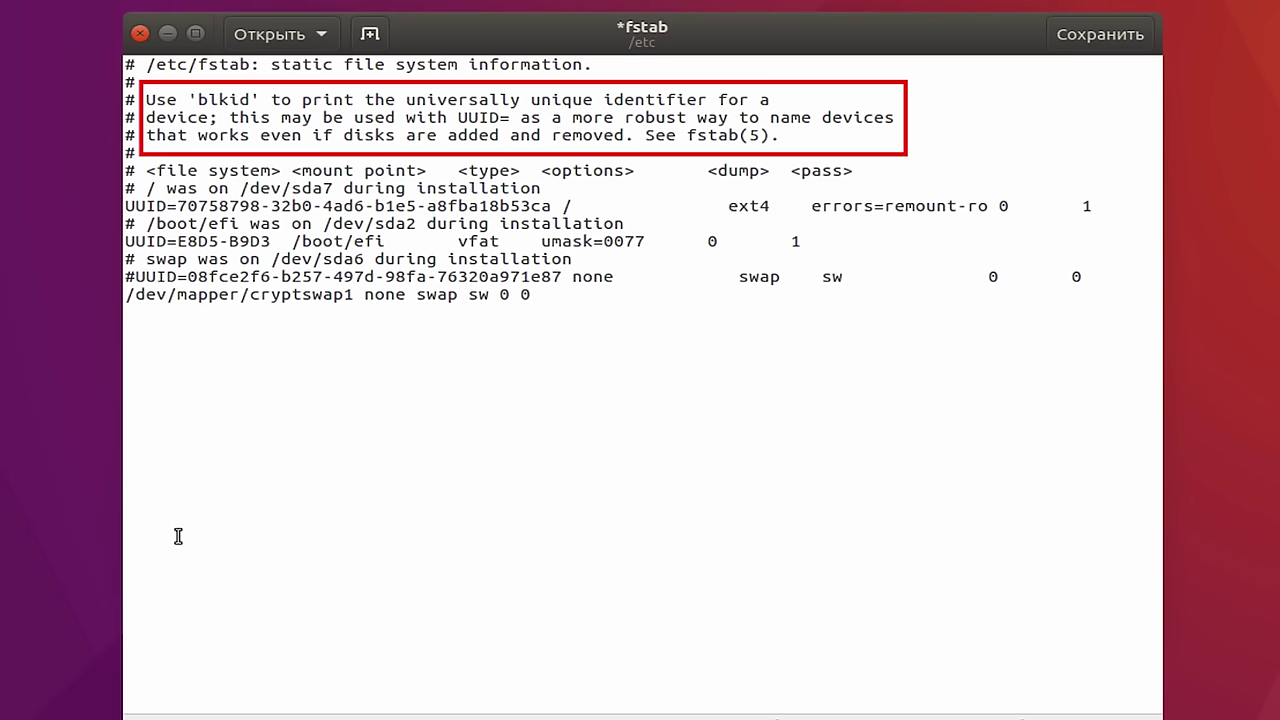
pyautogui.hotkey('alt', 'Tab')
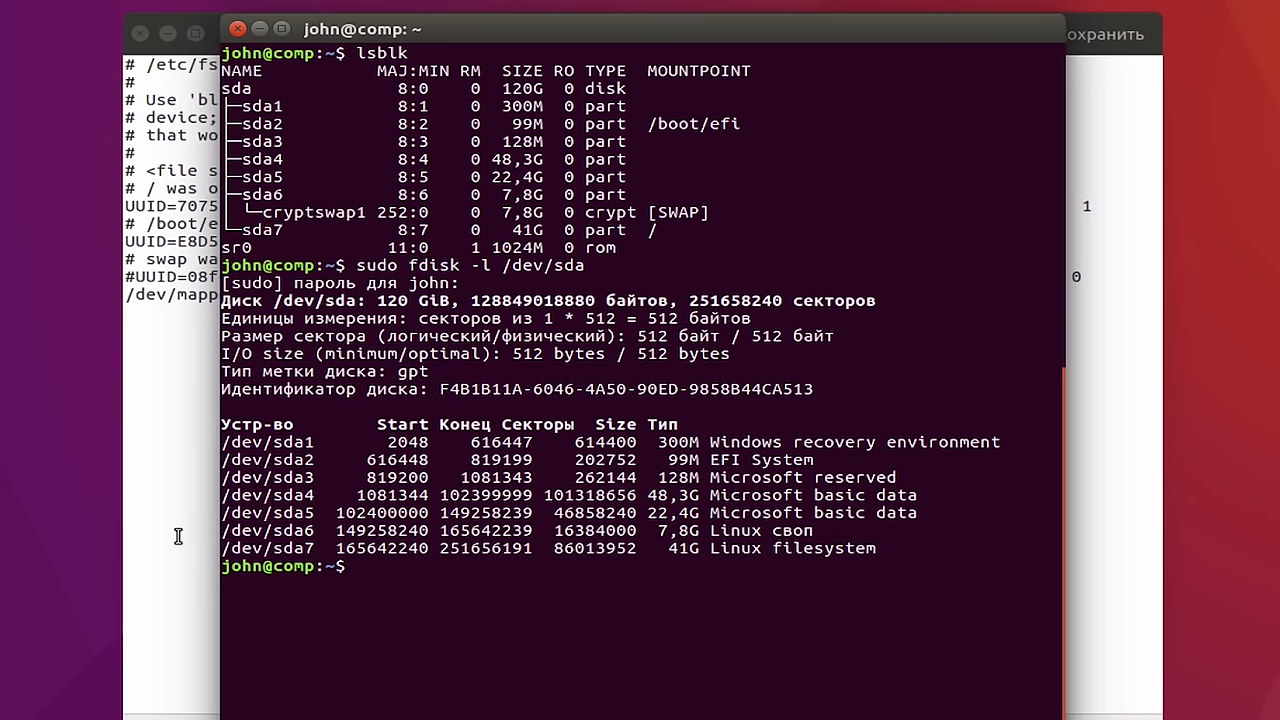
pyautogui.write('sudo blkid /dev/sda5')
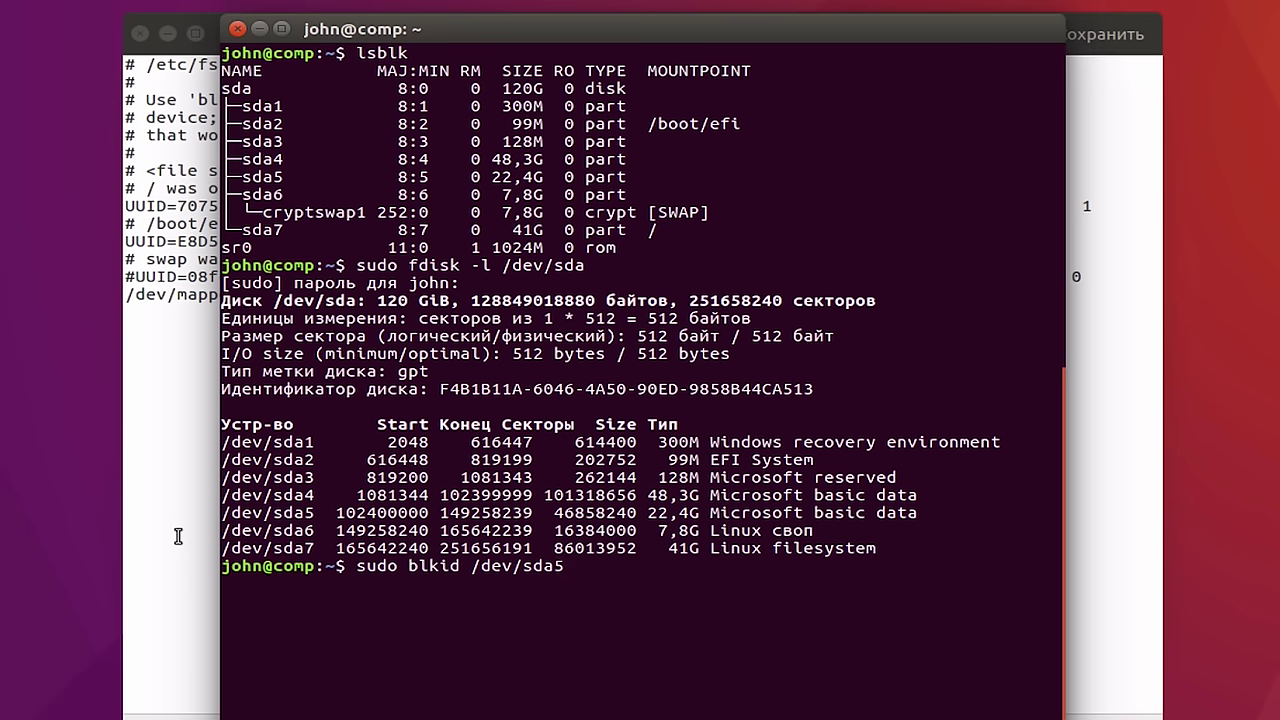
pyautogui.press('Return')
pyautogui.doubleClick(440, 583)
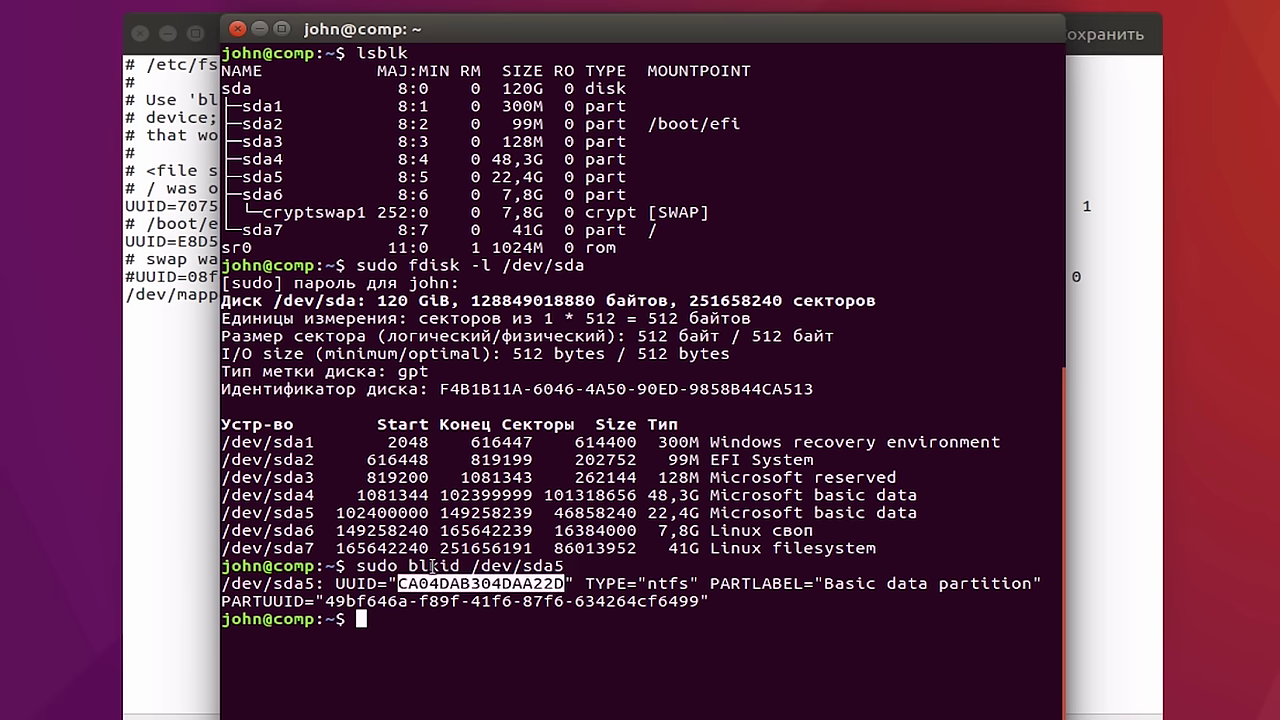
pyautogui.rightClick(447, 580)
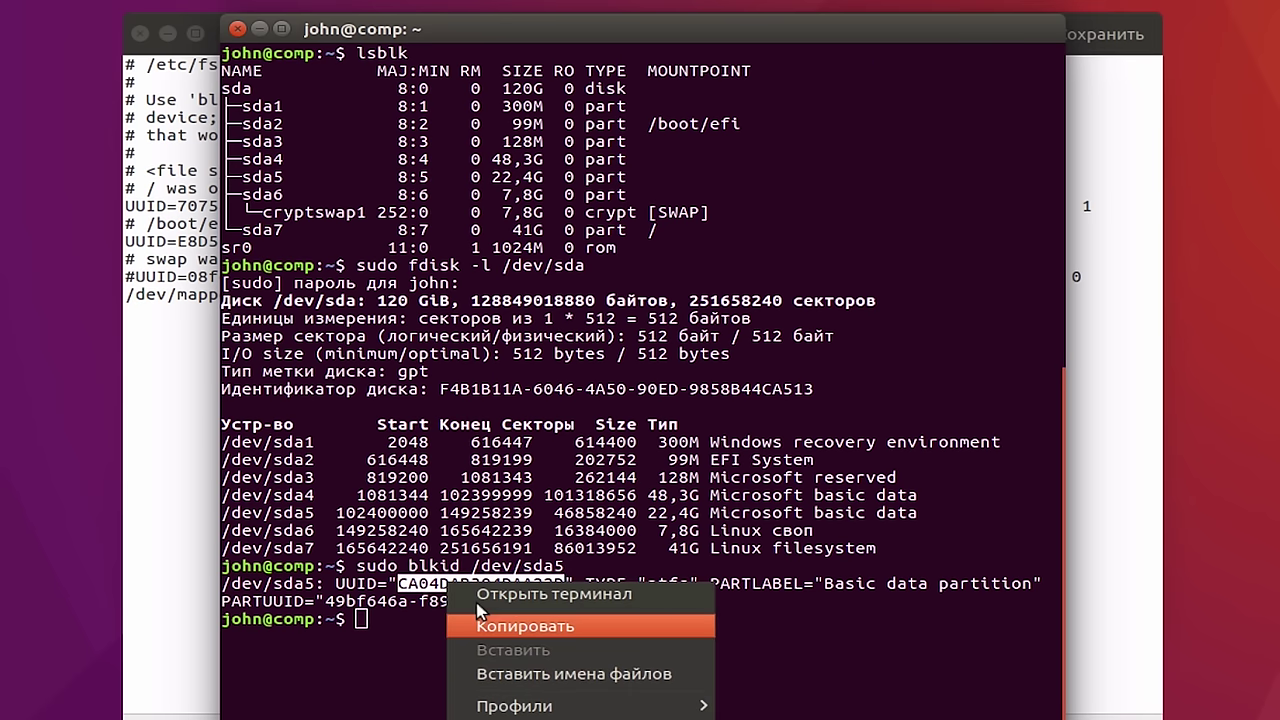
pyautogui.click(485, 624)
# Step: Start a new entry at the end of fstab with UUID= and the copied identifier, followed by mount point /media/disk_d
pyautogui.click(179, 413)
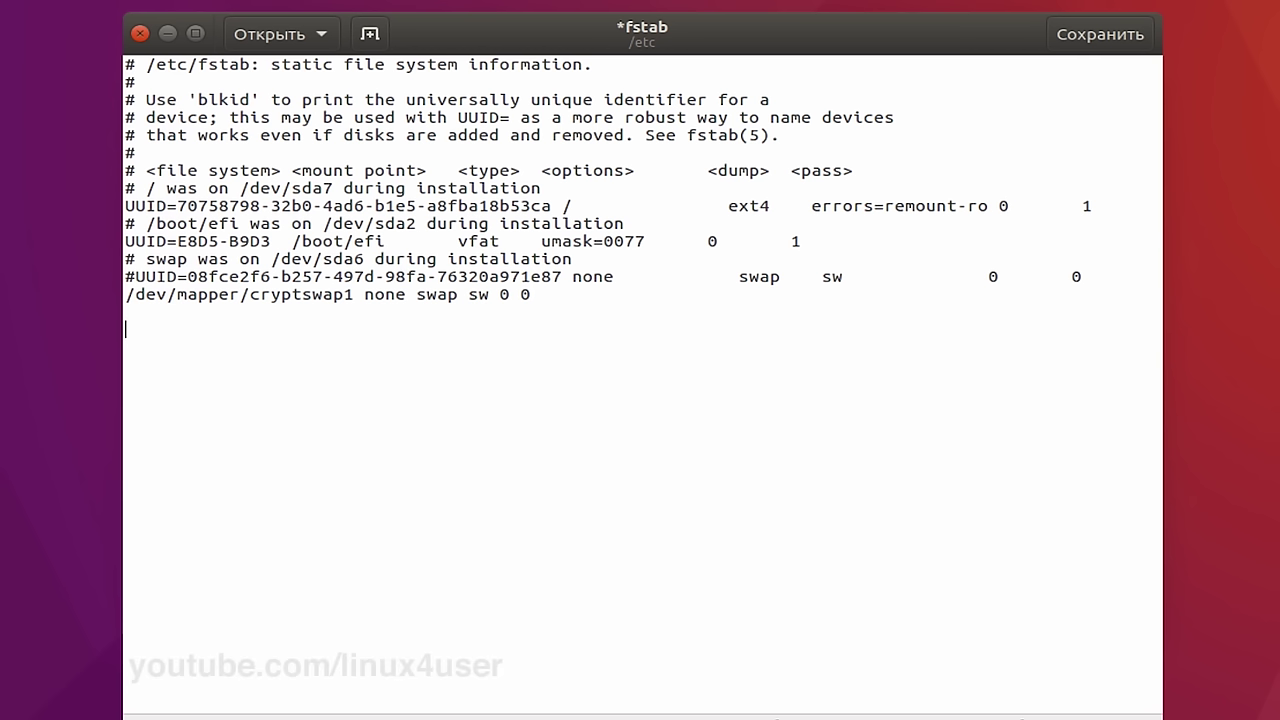
pyautogui.write('UUID')
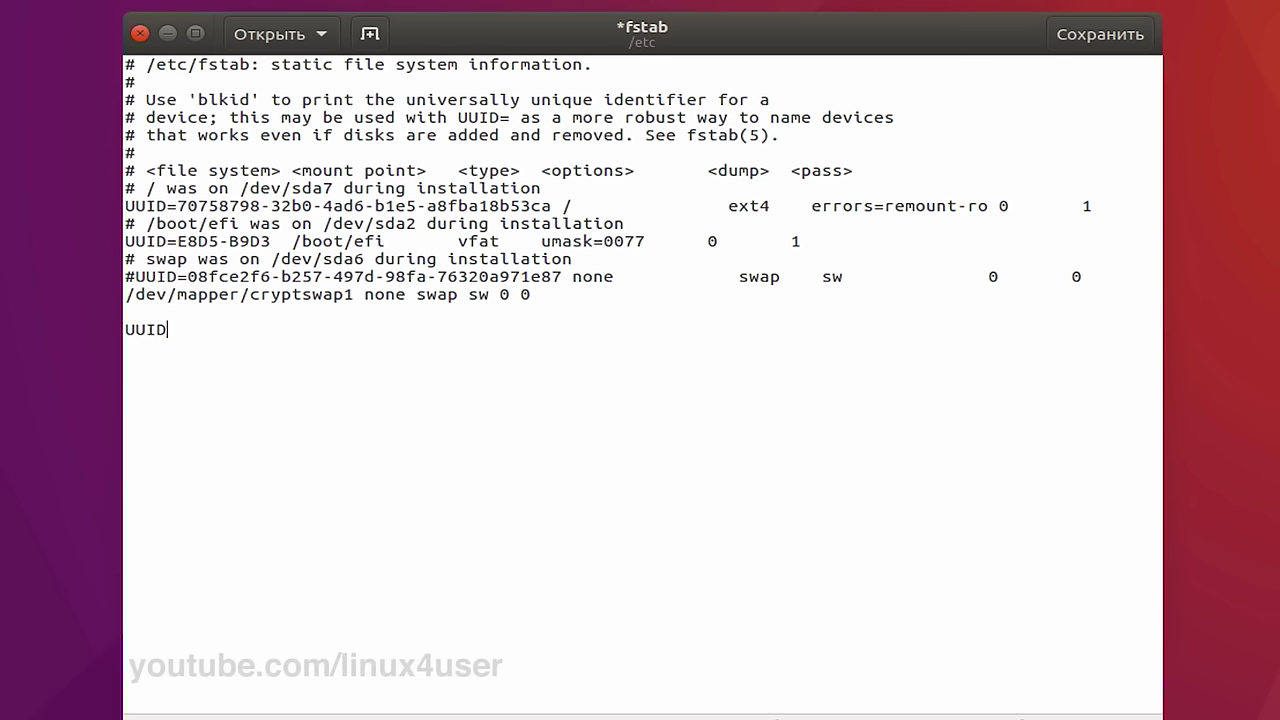
pyautogui.write('=')
pyautogui.hotkey('ctrl', 'v')
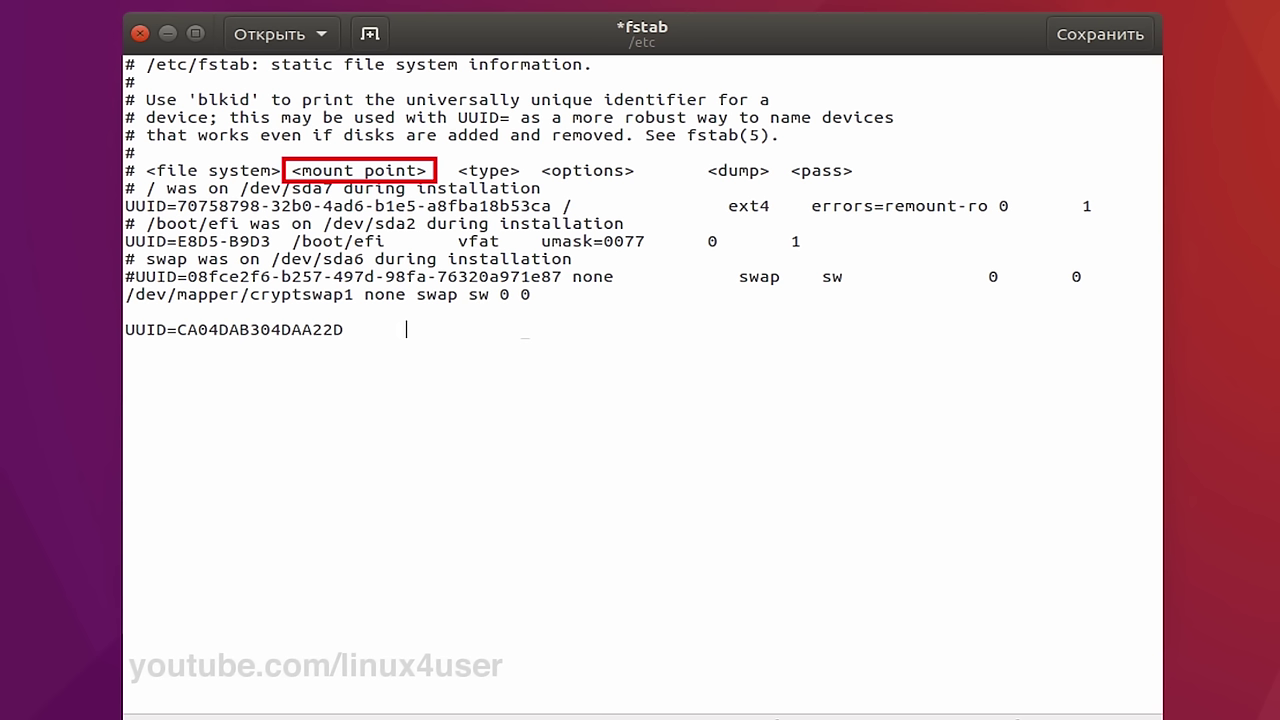
pyautogui.write('/')
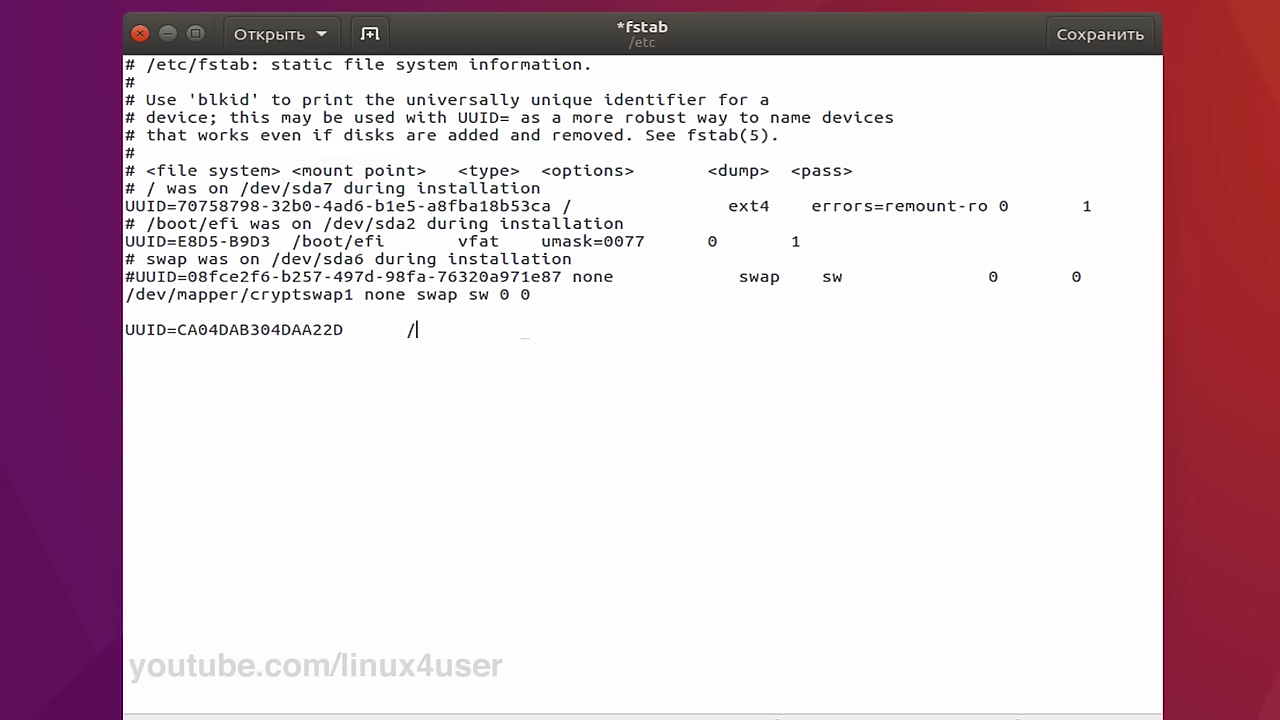
pyautogui.write('media/disk_d')
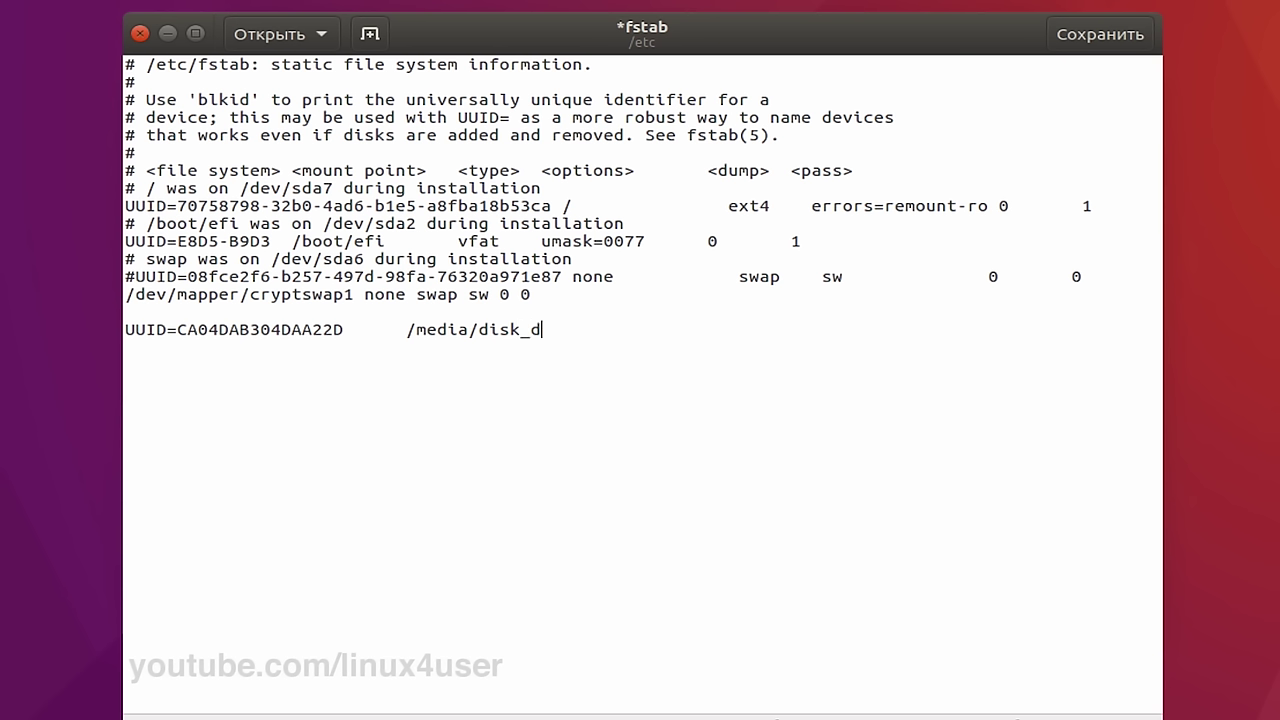
# Step: Complete the fstab entry with type ntfs-3g, options users,defaults, dump 0 and pass 2, then save the file
pyautogui.press('Tab')
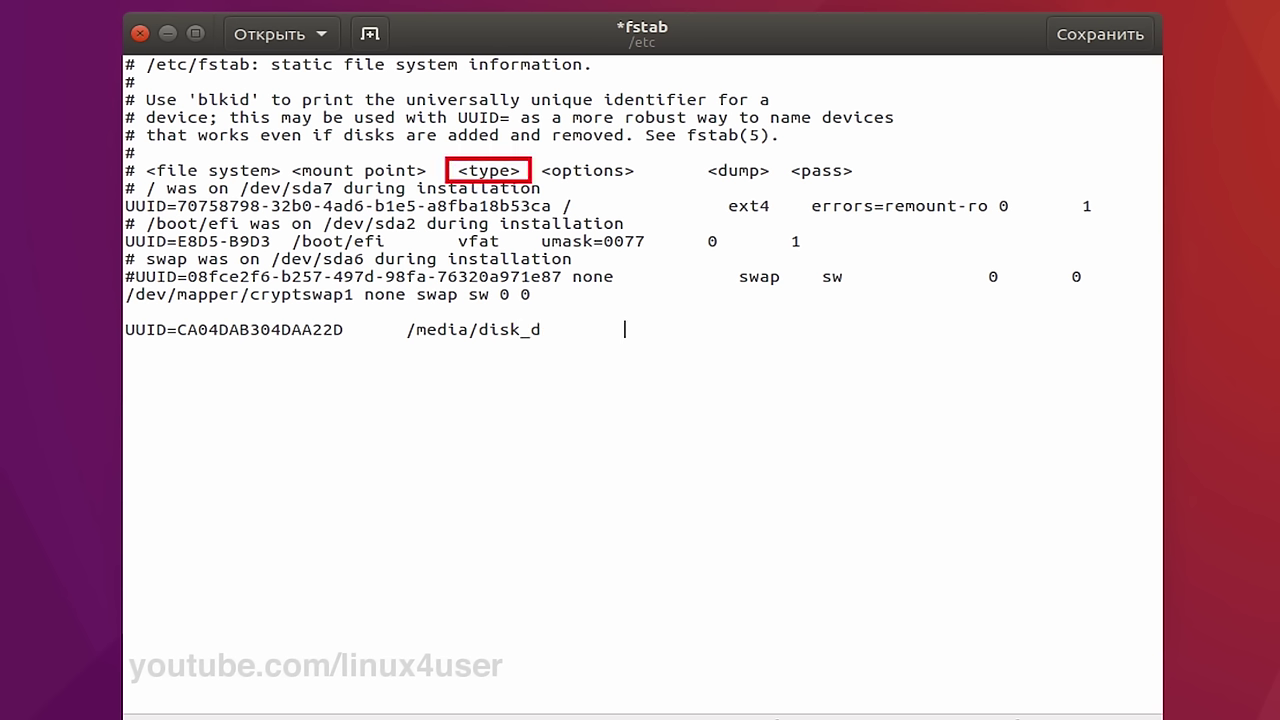
pyautogui.write('ntfs-3g')
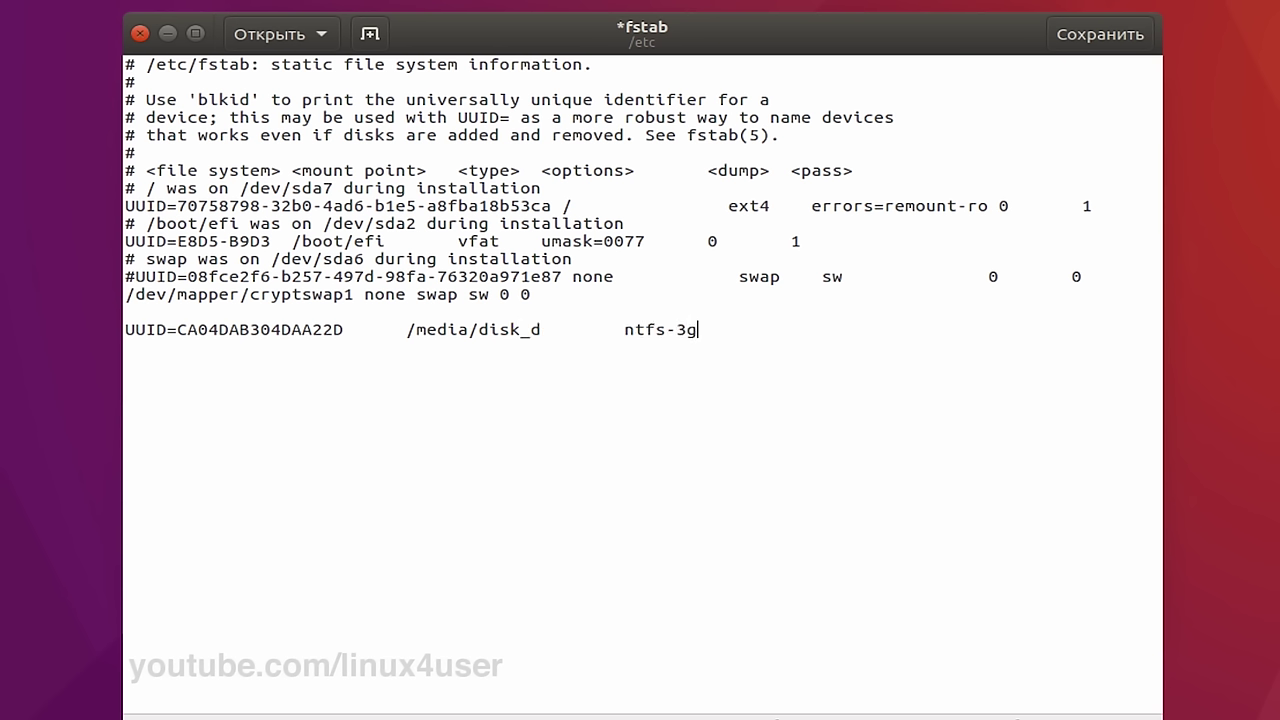
pyautogui.press('Tab')
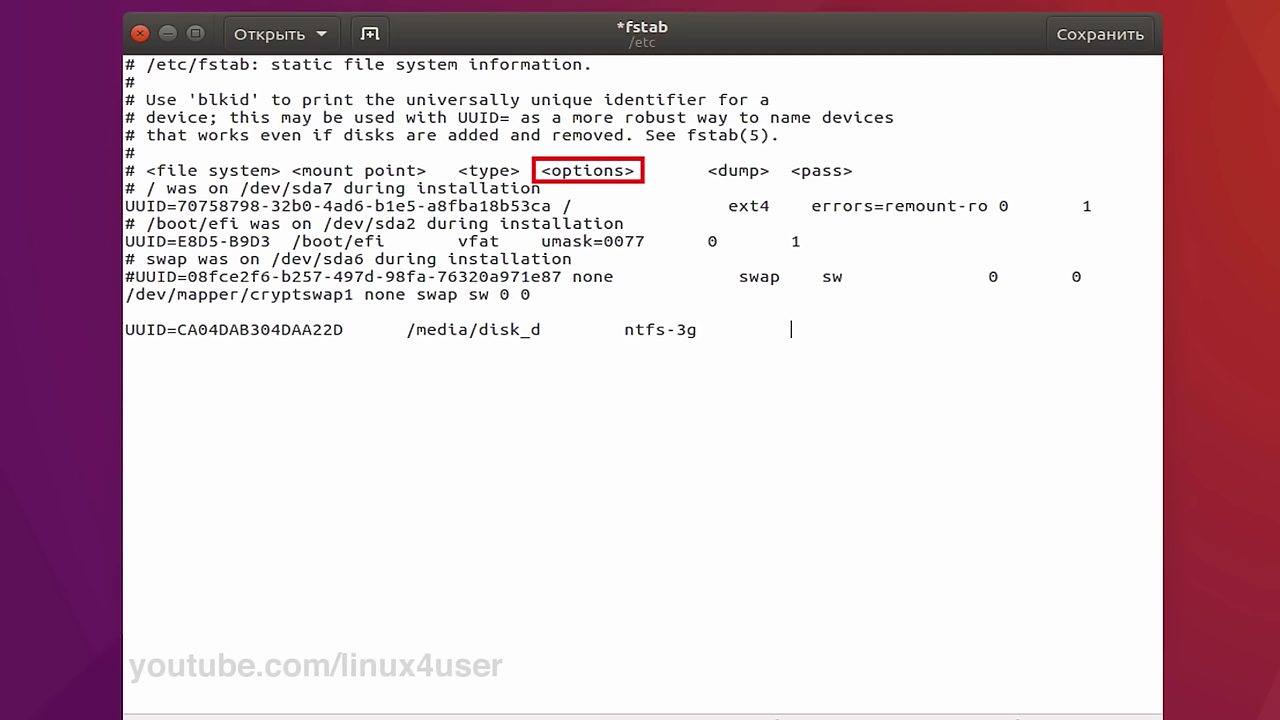
pyautogui.write('users')
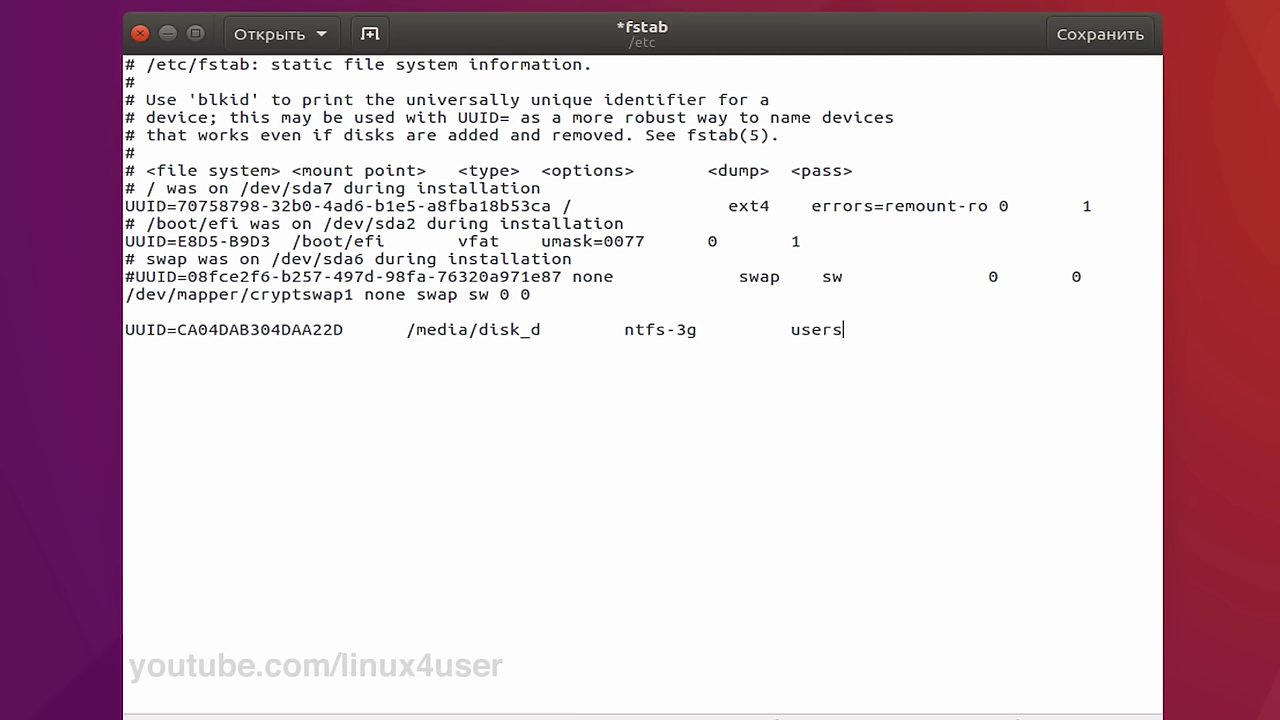
pyautogui.write(',defaults')
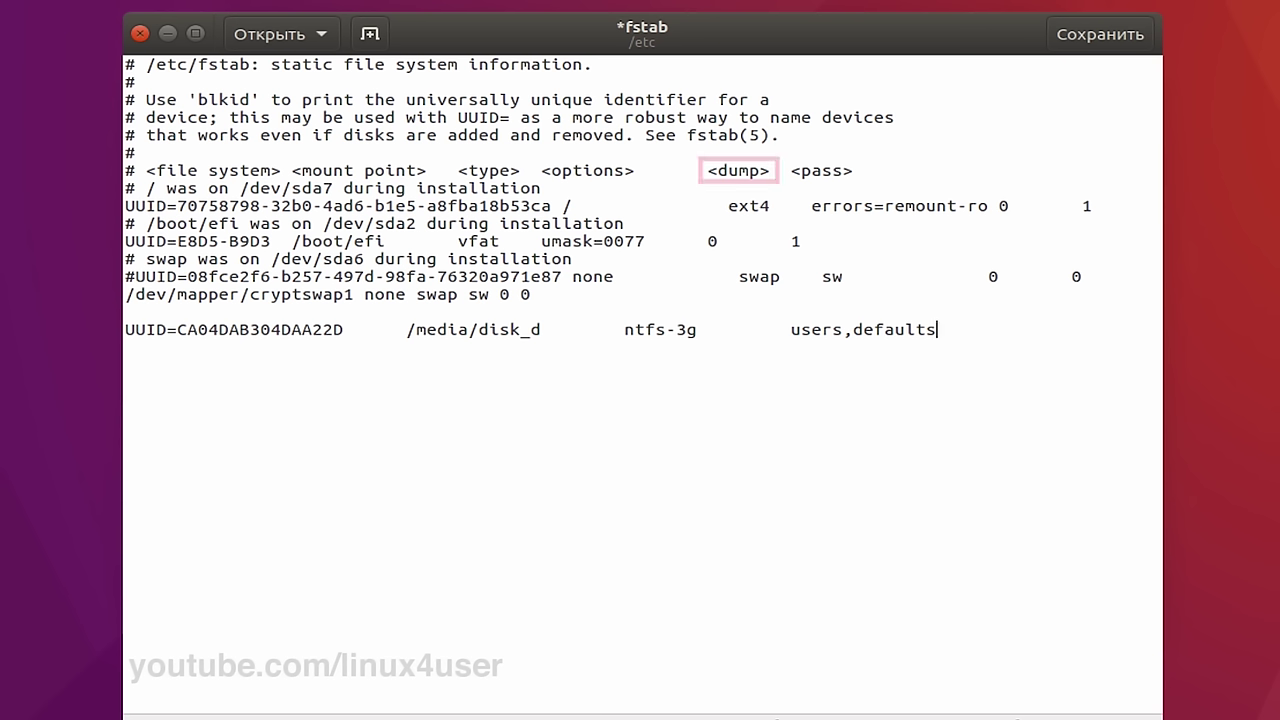
pyautogui.write('0    ')
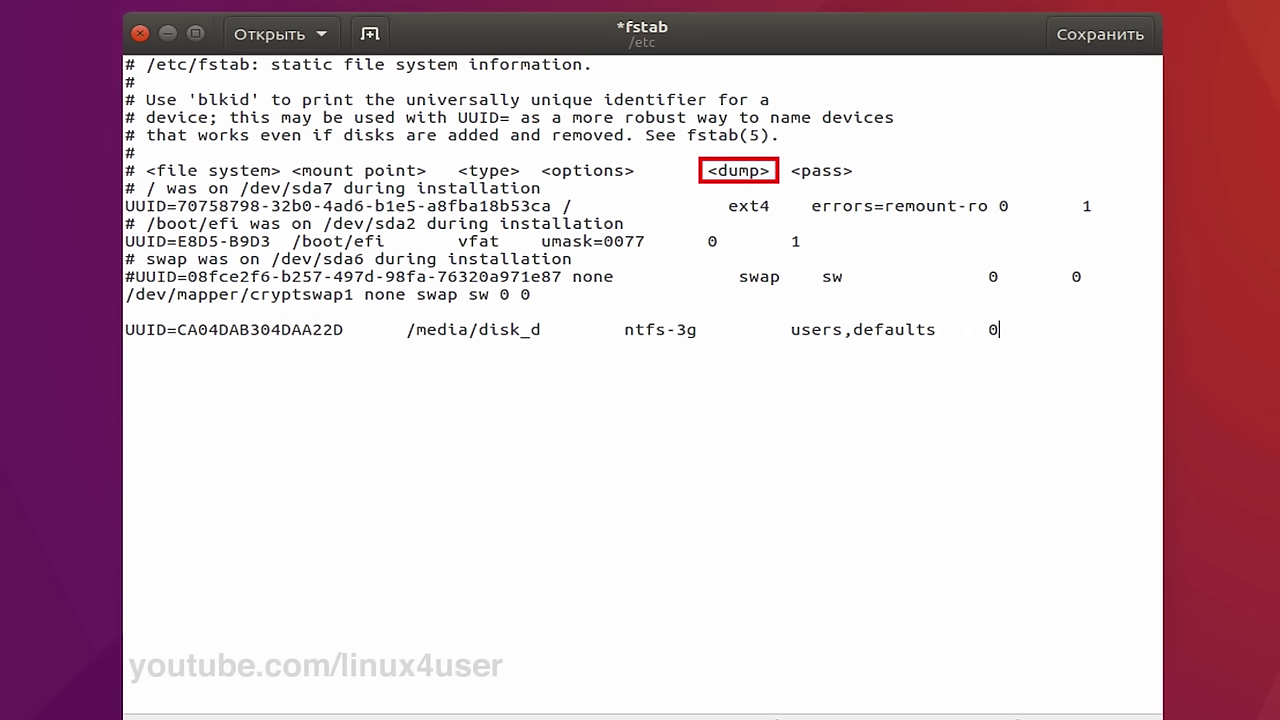
pyautogui.write('   2')
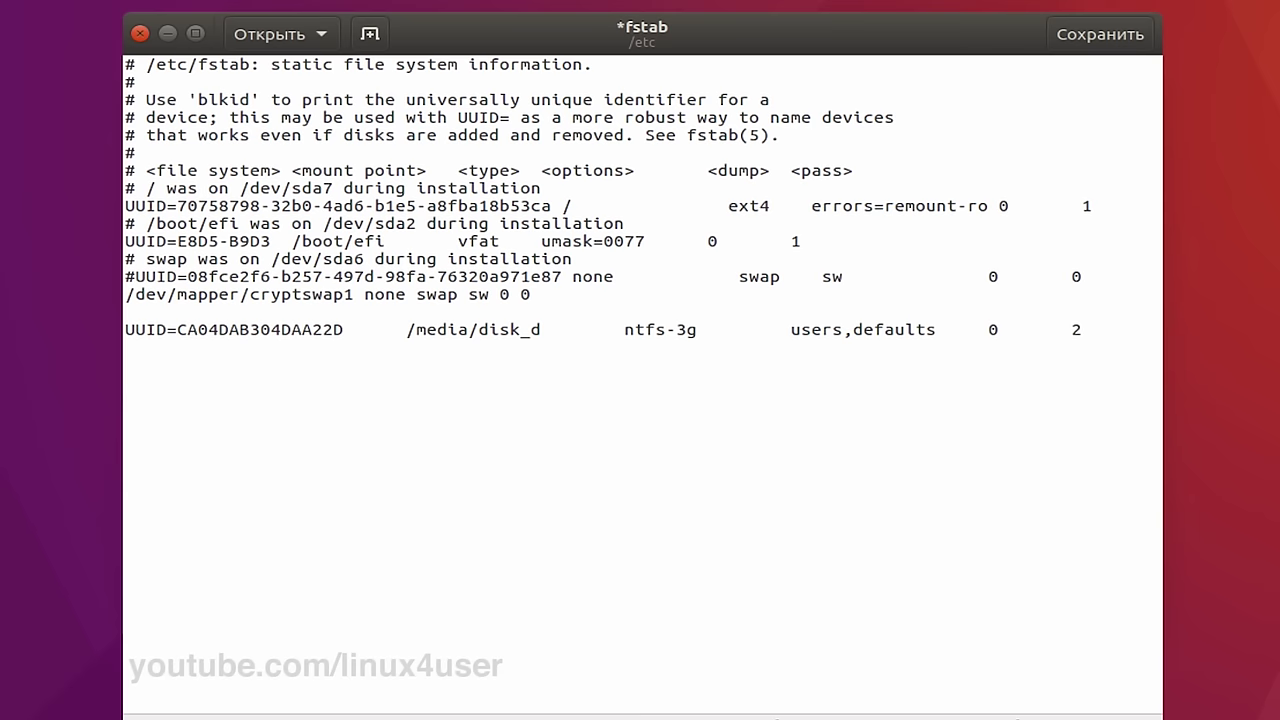
pyautogui.hotkey('ctrl', 's')
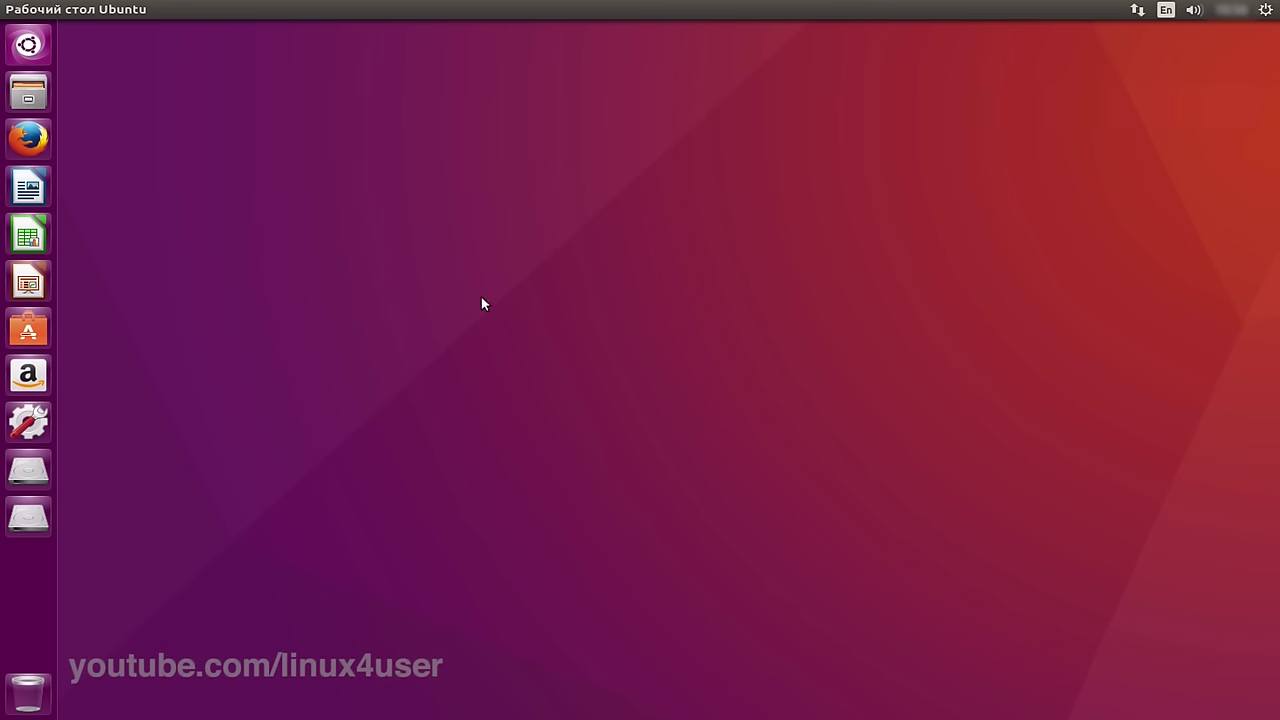
# Step: Open the file manager on the Том 24 ГБ volume and create a folder named General
pyautogui.press('super+e')
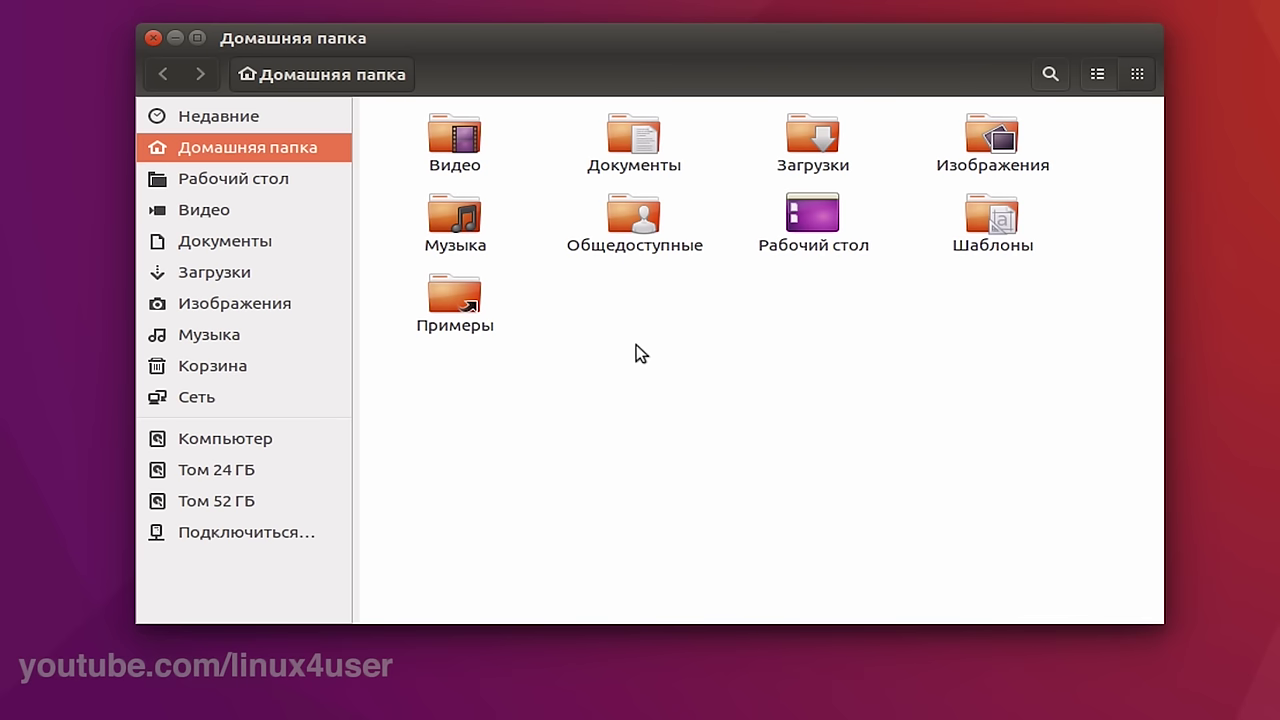
pyautogui.click(228, 462)
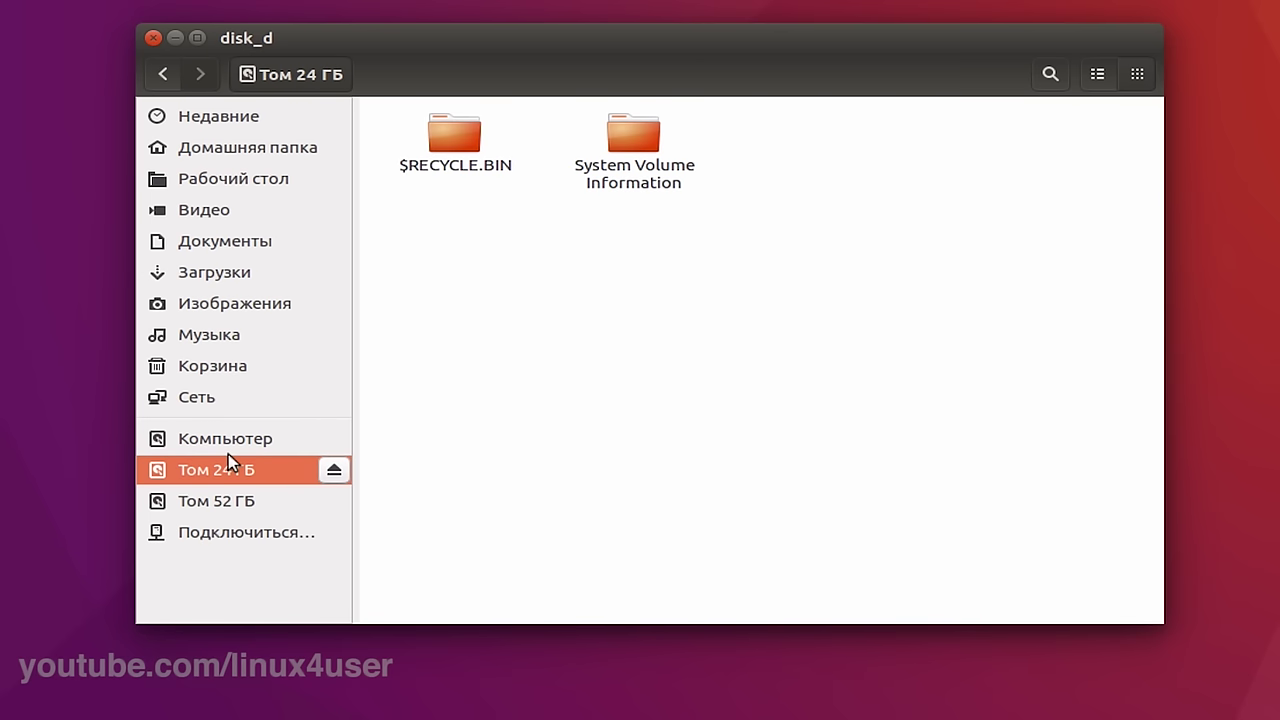
pyautogui.hotkey('ctrl', 'shift', 'n')
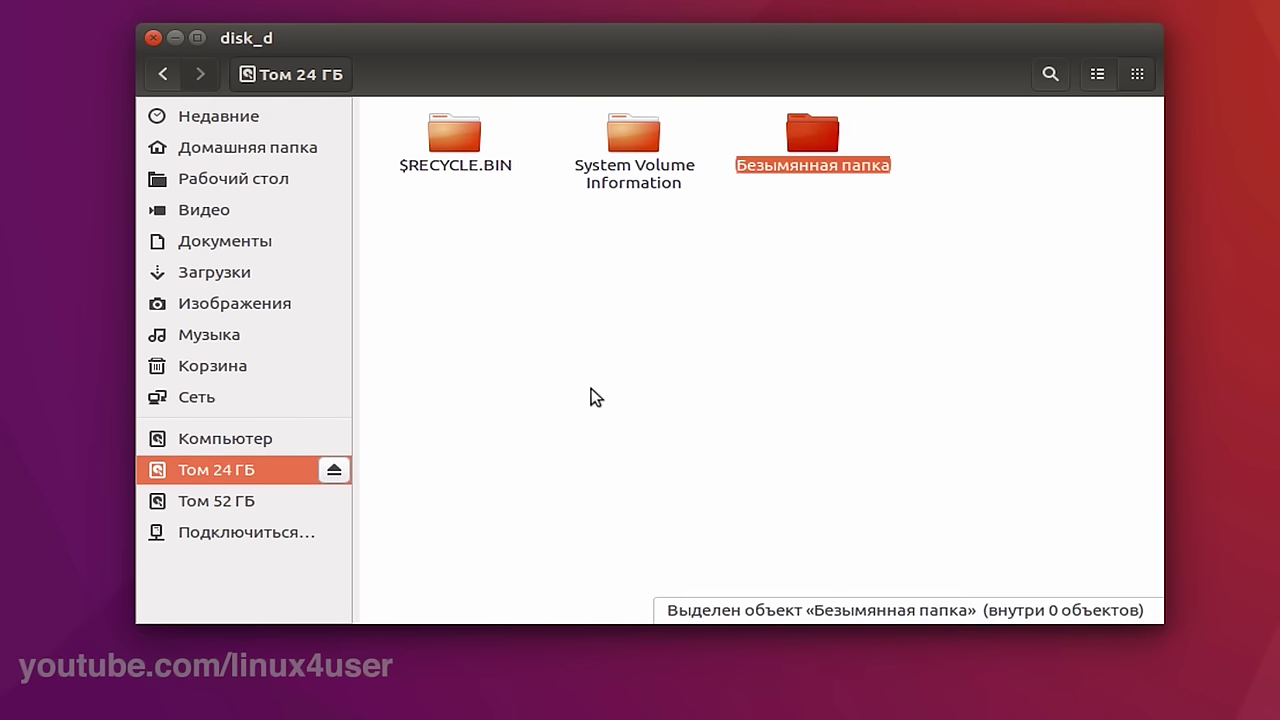
pyautogui.write('General')
pyautogui.press('Return')
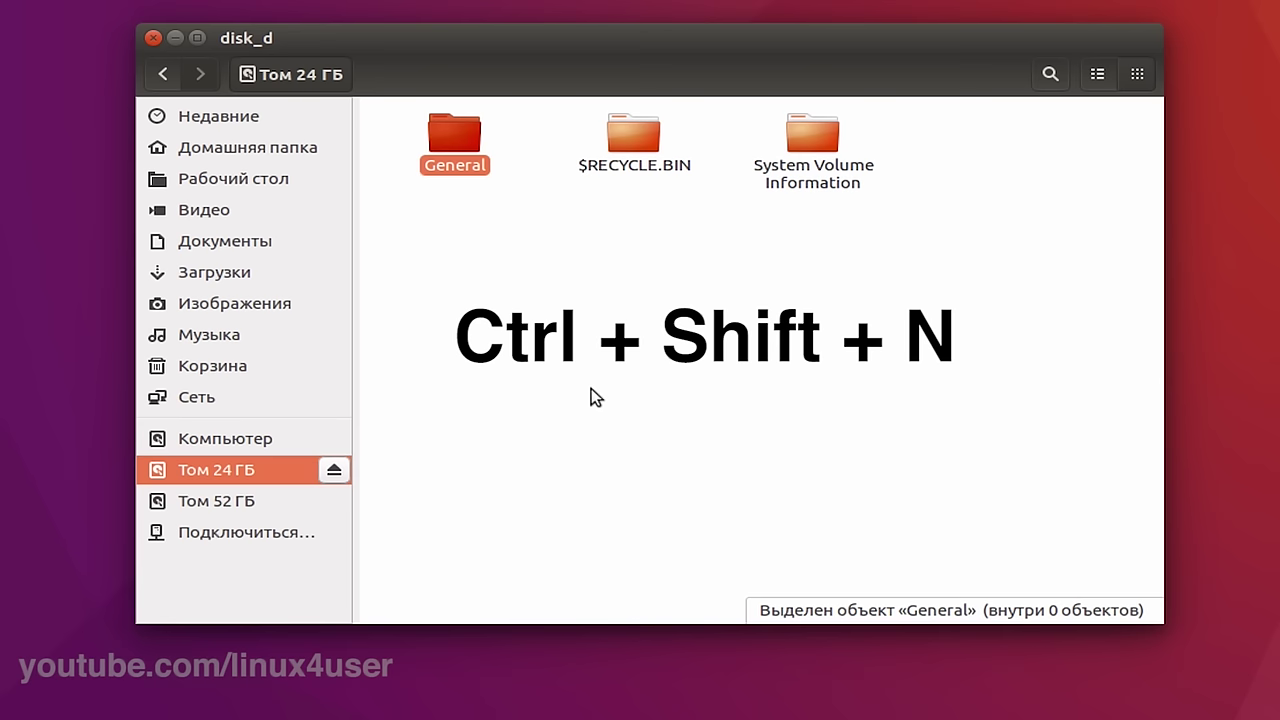
# Step: Inside the General folder, create two subfolders named Видео and Документы
pyautogui.doubleClick(451, 138)
pyautogui.hotkey('ctrl', 'shift', 'n')
pyautogui.write('Вид')
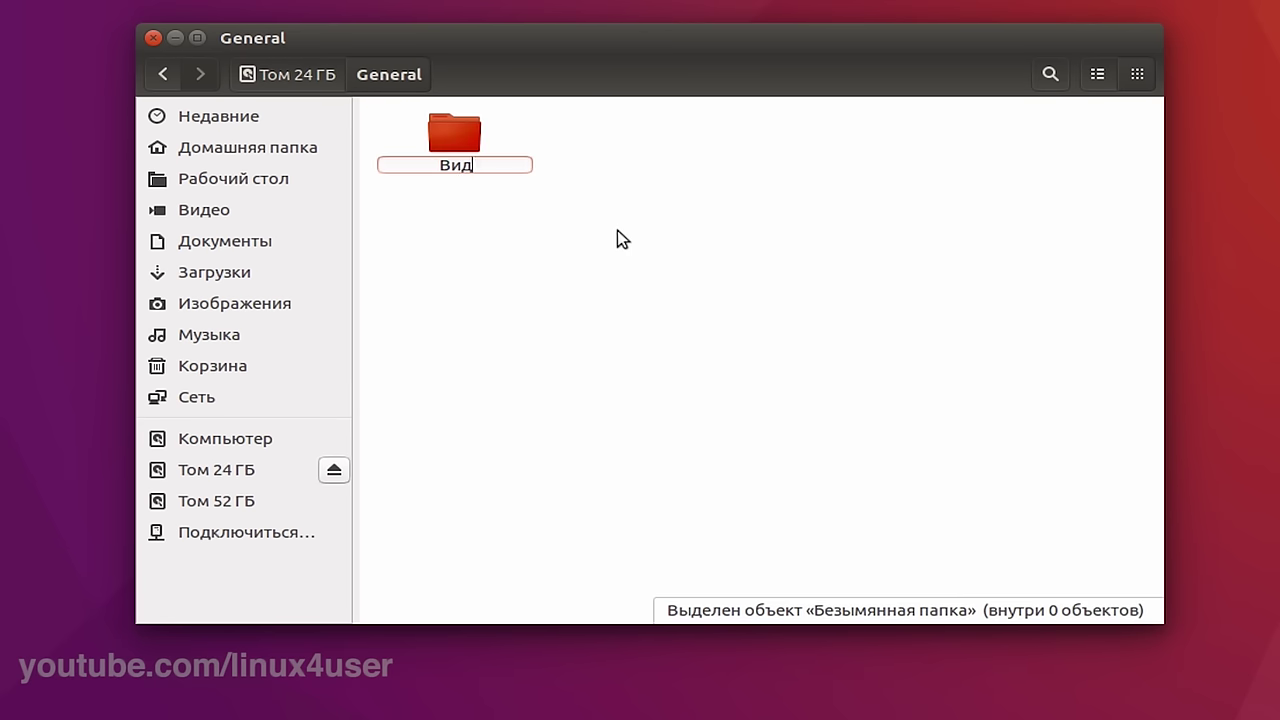
pyautogui.write('ео')
pyautogui.press('Return')
pyautogui.hotkey('ctrl', 'shift', 'n')
pyautogui.write('Документы')
pyautogui.press('Return')
# Step: Create three more subfolders in the General folder, named Загрузки, Изображения and Музыка
pyautogui.hotkey('ctrl', 'shift', 'n')
pyautogui.write('За')
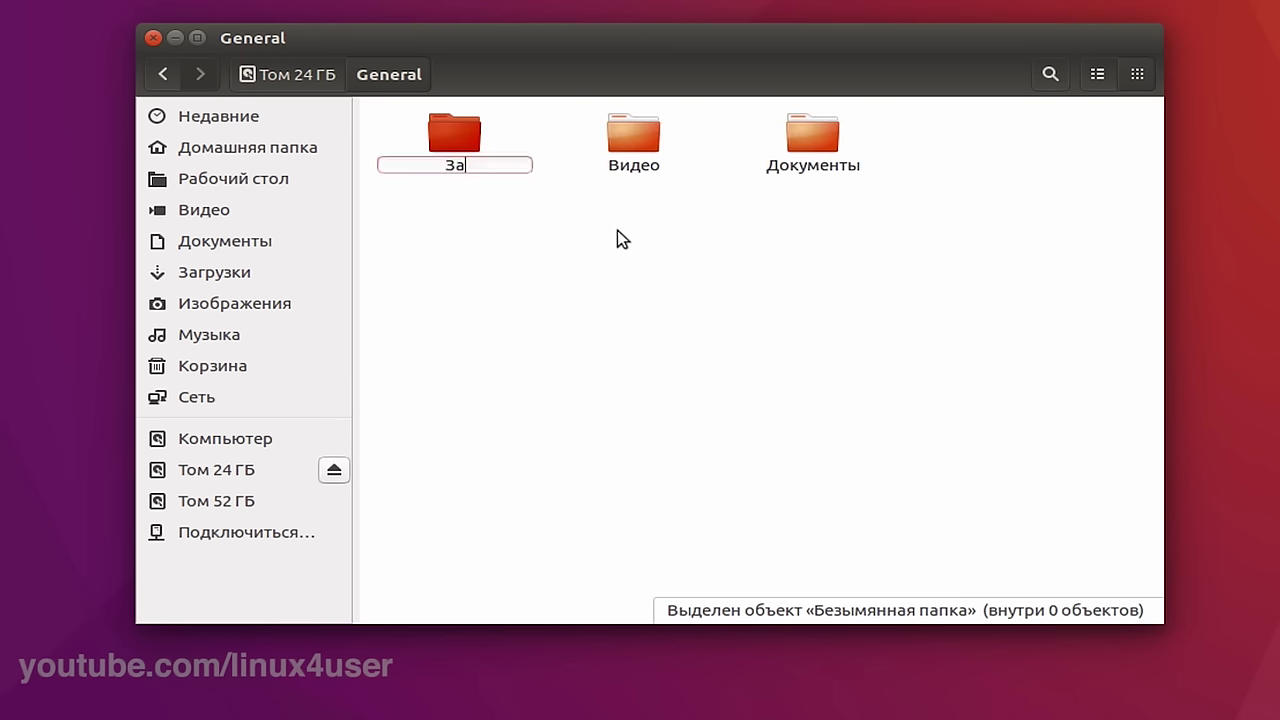
pyautogui.write('грузки')
pyautogui.press('Return')
pyautogui.hotkey('ctrl', 'shift', 'n')
pyautogui.write('Изображения')
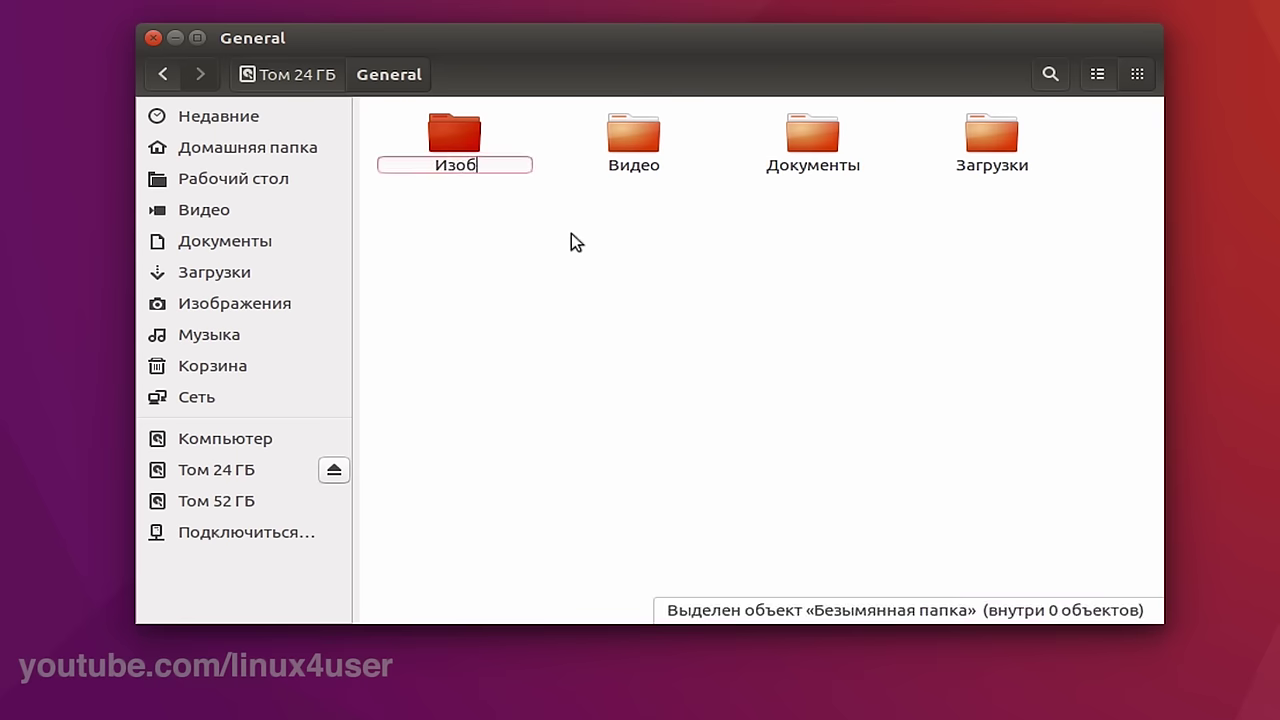
pyautogui.press('Return')
pyautogui.hotkey('ctrl', 'shift', 'n')
pyautogui.write('Myзыка')
pyautogui.press('Return')
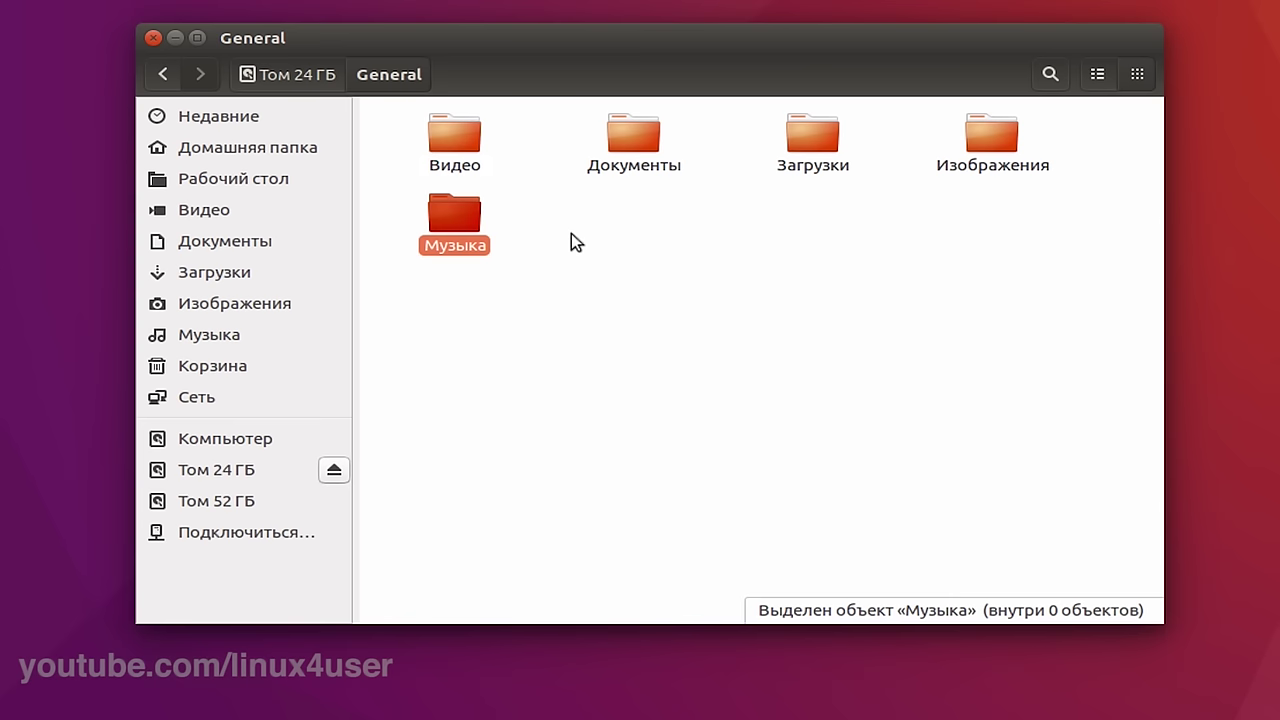
# Step: Create links to all five subfolders of the General folder
pyautogui.click(571, 234)
pyautogui.hotkey('ctrl', 'a')
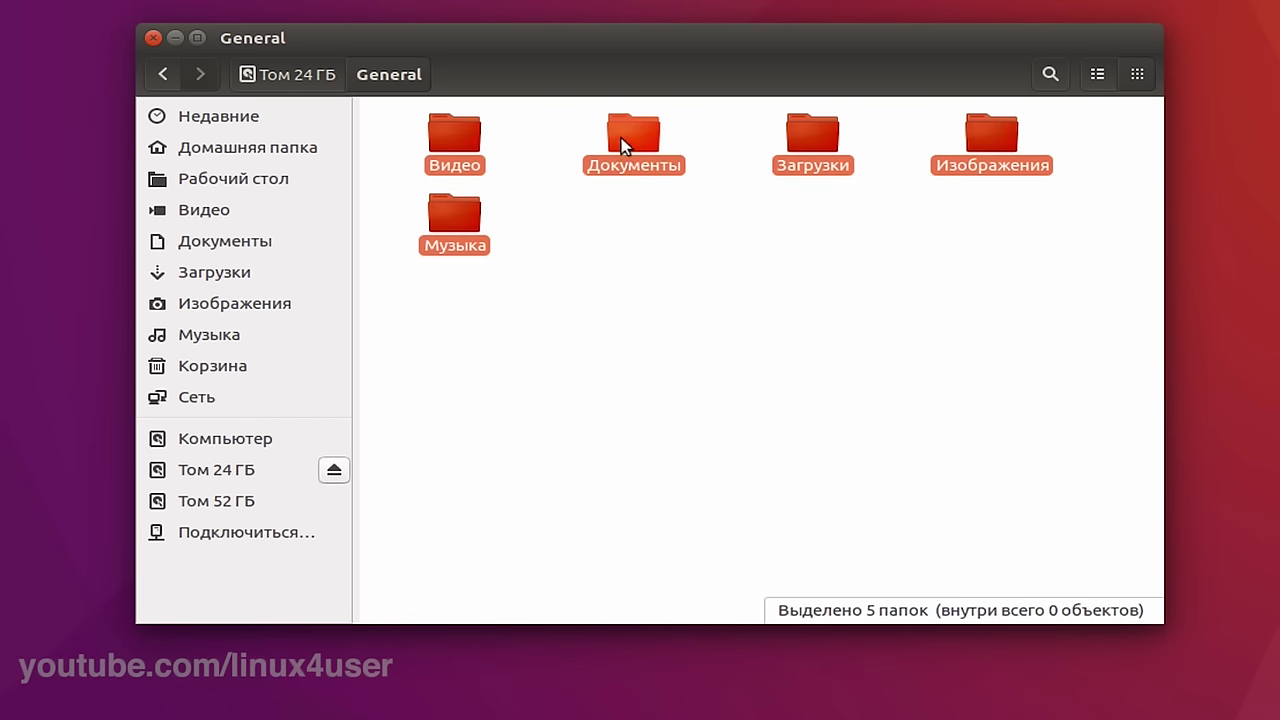
pyautogui.rightClick(622, 147)
pyautogui.click(733, 390)
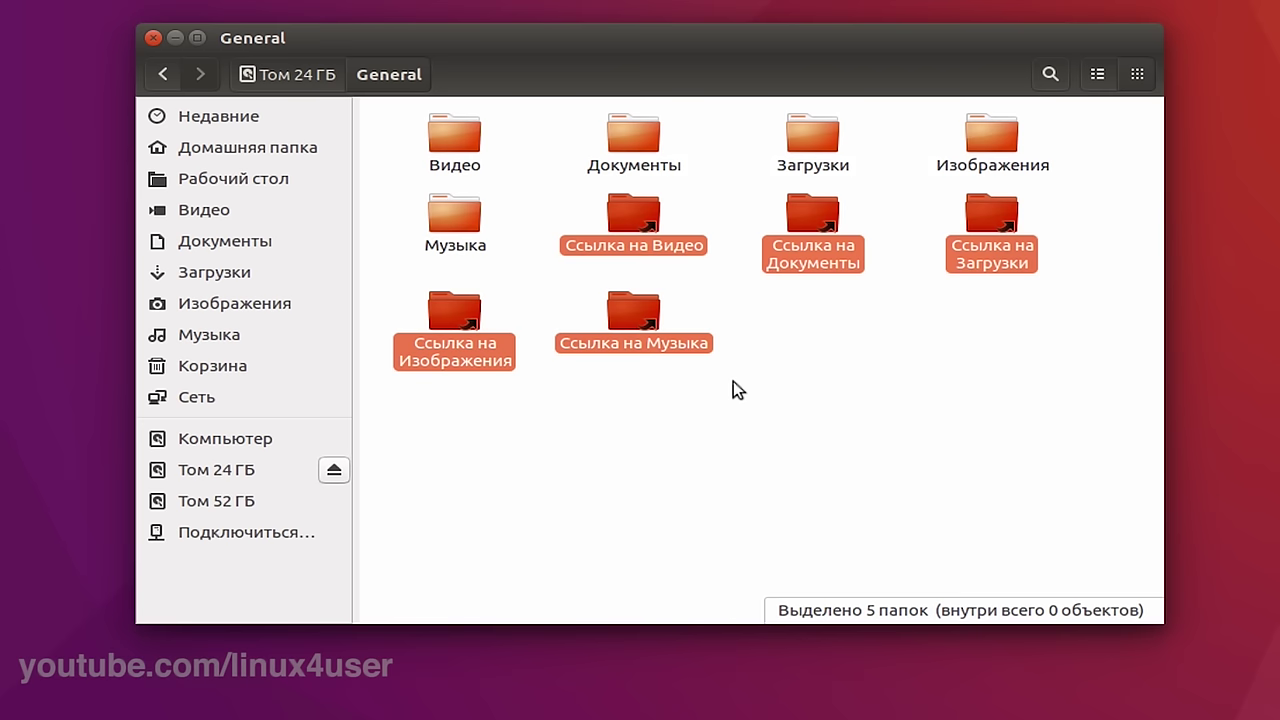
# Step: Move the five new folder links from General into the home folder, Домашняя папка
pyautogui.rightClick(617, 218)
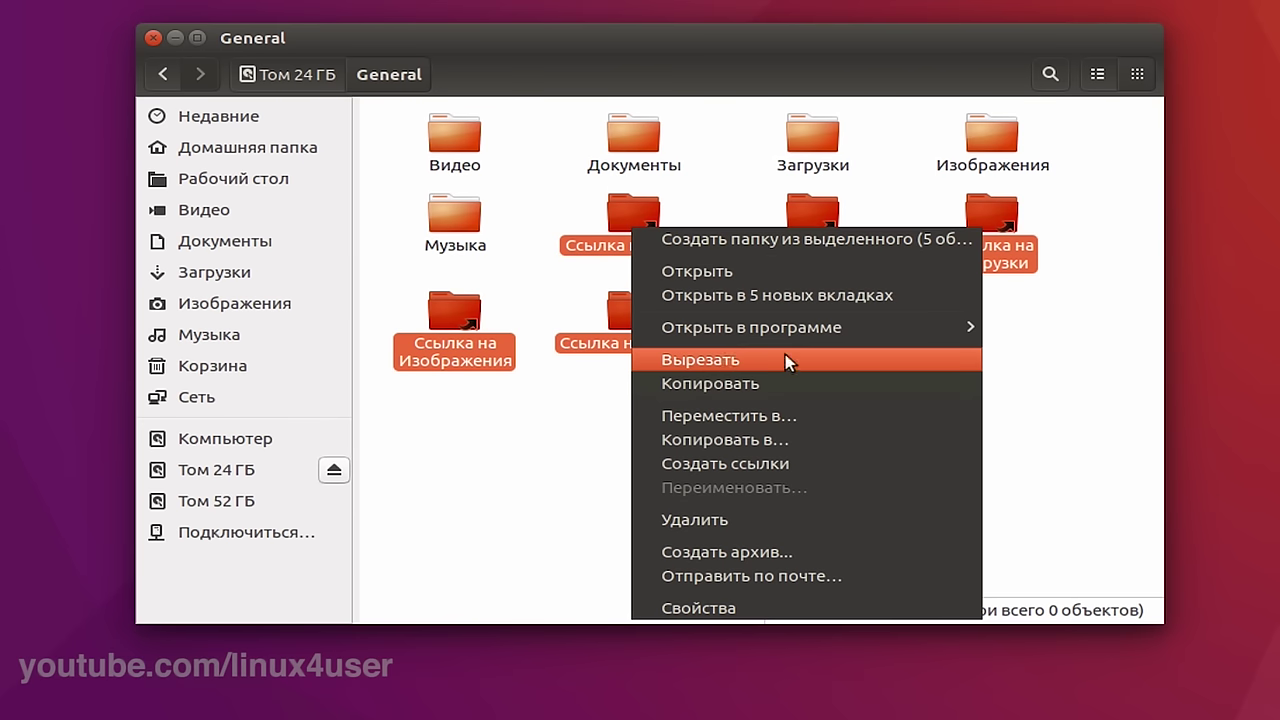
pyautogui.click(795, 359)
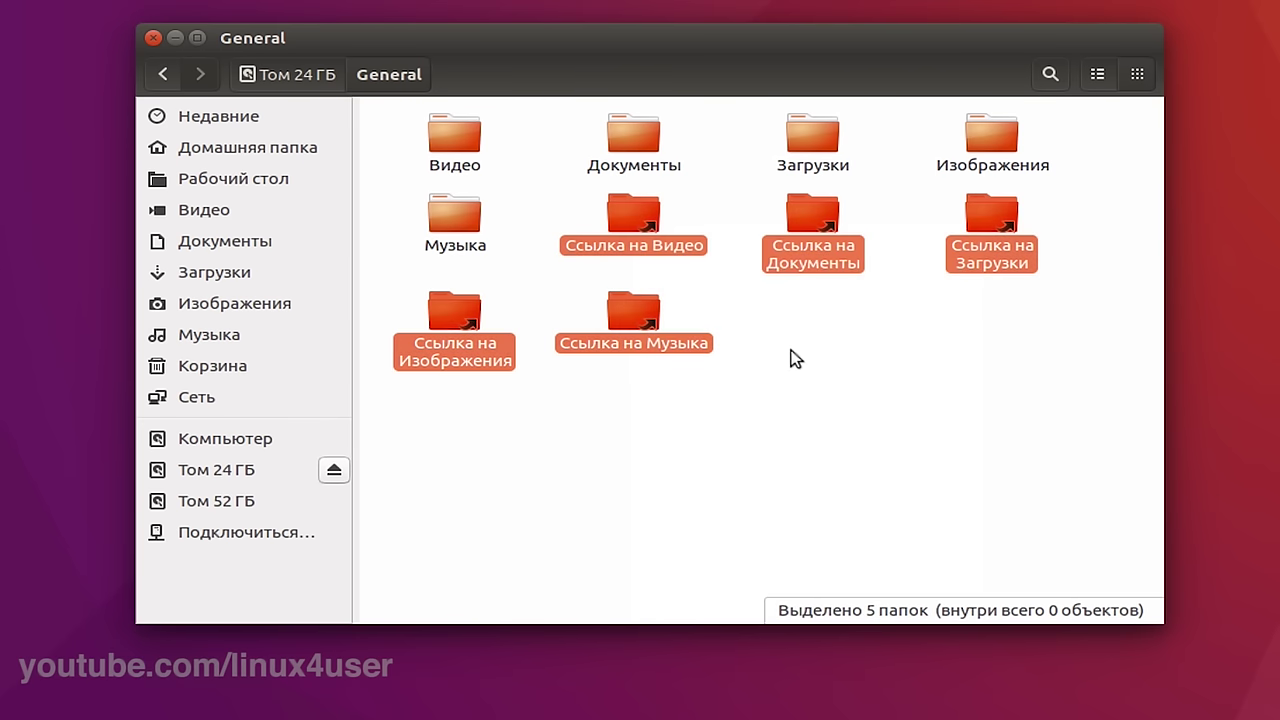
pyautogui.click(265, 136)
pyautogui.hotkey('ctrl', 'v')
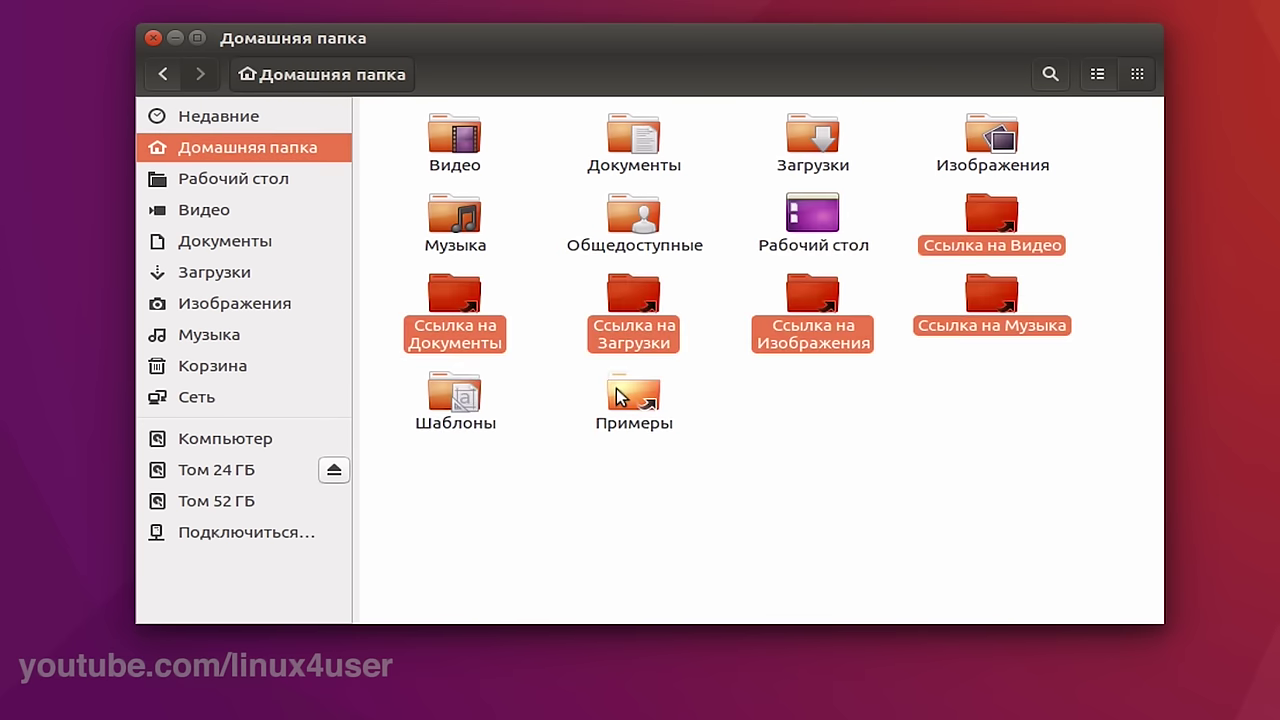
# Step: Delete the original Видео, Документы, Загрузки, Изображения and Музыка folders from the home folder
pyautogui.click(458, 145)
pyautogui.keyDown('shift'); pyautogui.click(452, 198); pyautogui.keyUp('shift')
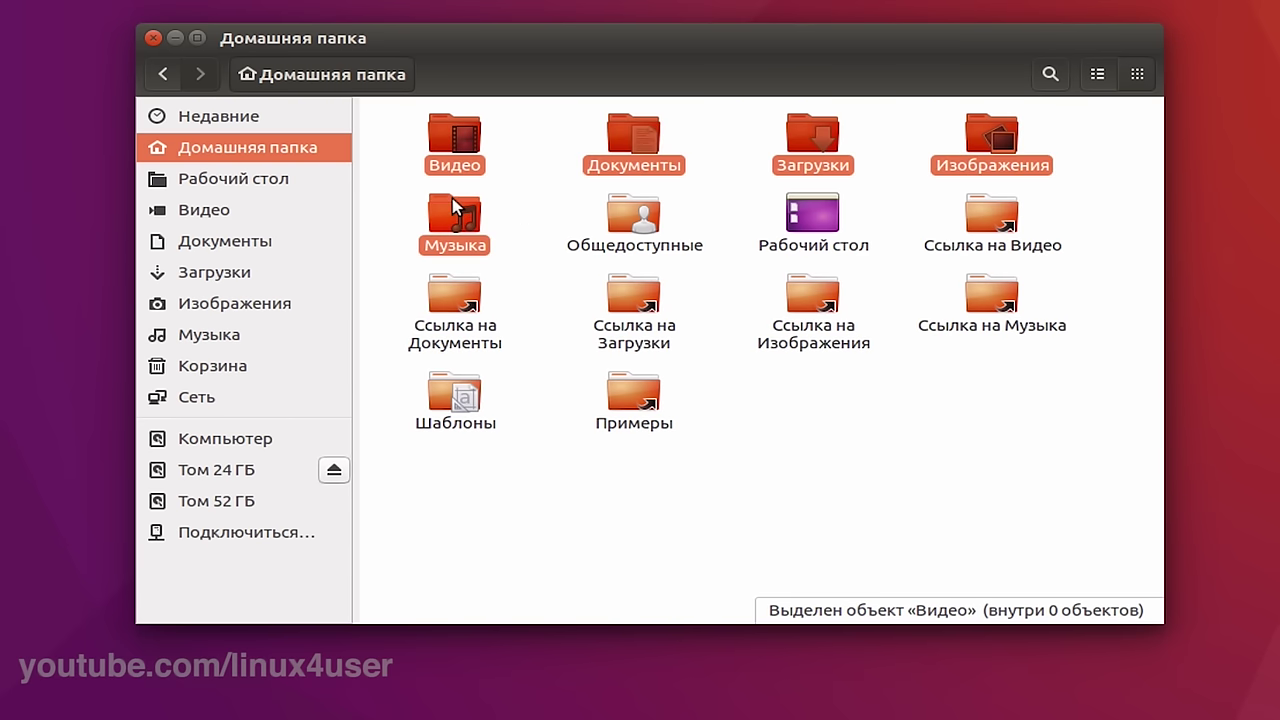
pyautogui.press('Delete')
# Step: Rename the link Ссылка на Видео in the home folder as Видео
pyautogui.click(800, 128)
pyautogui.press('F2')
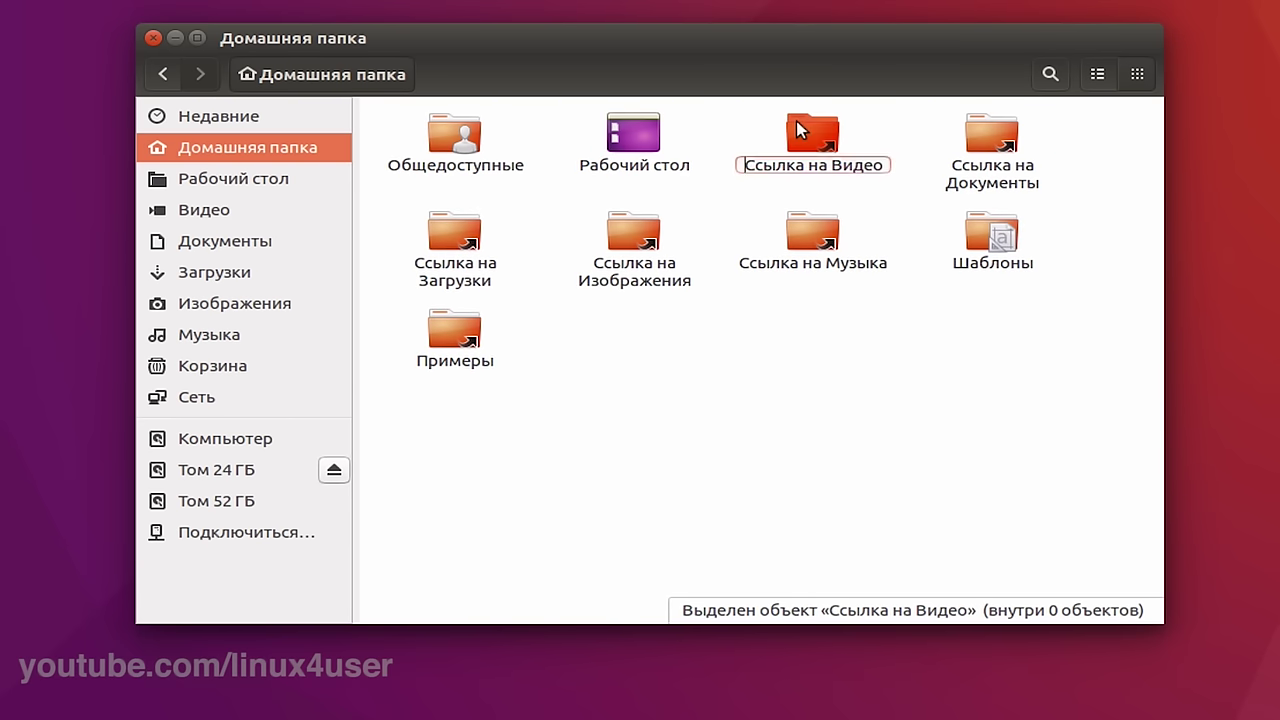
pyautogui.hotkey('shift', 'Left')
pyautogui.hotkey('shift', 'Left')
pyautogui.hotkey('shift', 'Left')
pyautogui.hotkey('shift', 'Left')
pyautogui.hotkey('shift', 'Left')
pyautogui.press('BackSpace')
pyautogui.press('Return')
# Step: Rename the link Ссылка на Документы in the home folder as Документы
pyautogui.press('Right')
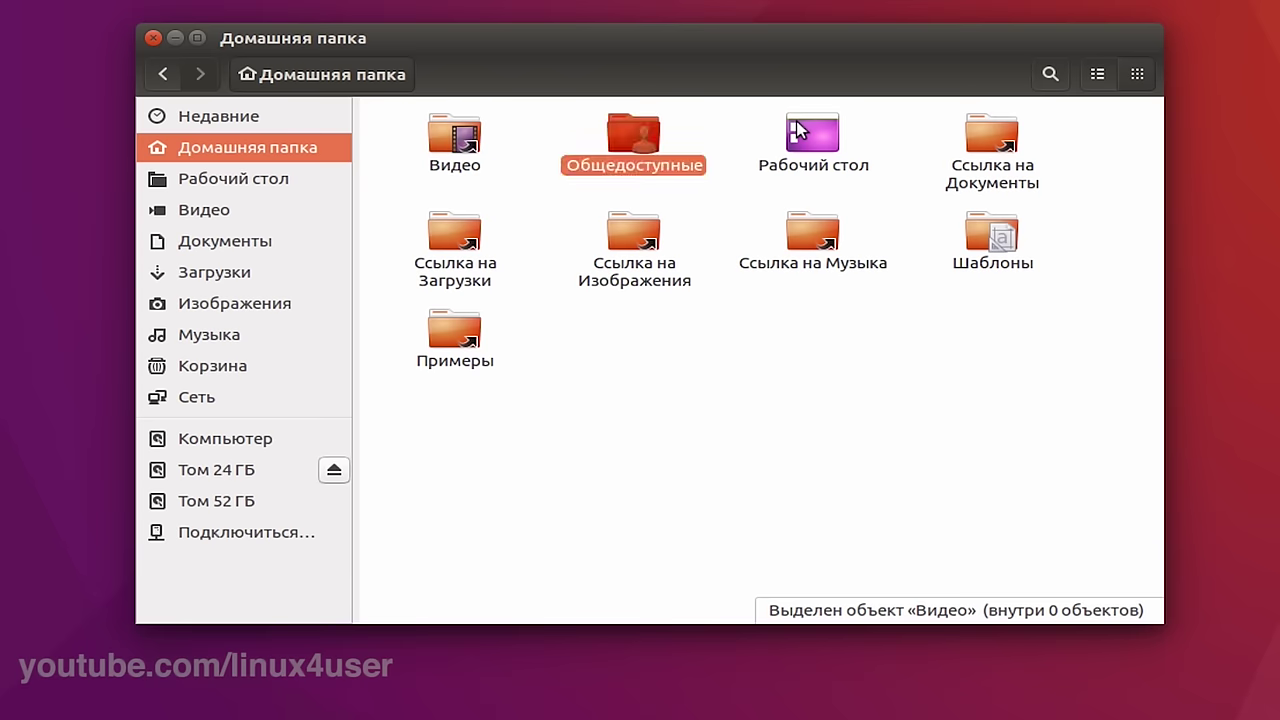
pyautogui.press('Right')
pyautogui.press('Right')
pyautogui.press('F2')
pyautogui.hotkey('shift', 'Left')
pyautogui.hotkey('shift', 'Left')
pyautogui.hotkey('shift', 'Left')
pyautogui.hotkey('shift', 'Left')
pyautogui.hotkey('shift', 'Left')
pyautogui.hotkey('shift', 'Left')
pyautogui.hotkey('shift', 'Left')
pyautogui.hotkey('shift', 'Left')
pyautogui.hotkey('shift', 'Left')
pyautogui.hotkey('shift', 'Left')
pyautogui.hotkey('shift', 'Left')
pyautogui.hotkey('shift', 'Left')
pyautogui.hotkey('shift', 'Left')
pyautogui.hotkey('shift', 'Left')
pyautogui.hotkey('shift', 'Left')
pyautogui.hotkey('shift', 'Left')
pyautogui.hotkey('shift', 'Left')
pyautogui.hotkey('shift', 'Right')
pyautogui.hotkey('shift', 'Right')
pyautogui.hotkey('shift', 'Right')
pyautogui.hotkey('shift', 'Right')
pyautogui.hotkey('shift', 'Right')
pyautogui.hotkey('shift', 'Right')
pyautogui.hotkey('shift', 'Right')
pyautogui.hotkey('shift', 'Right')
pyautogui.press('BackSpace')
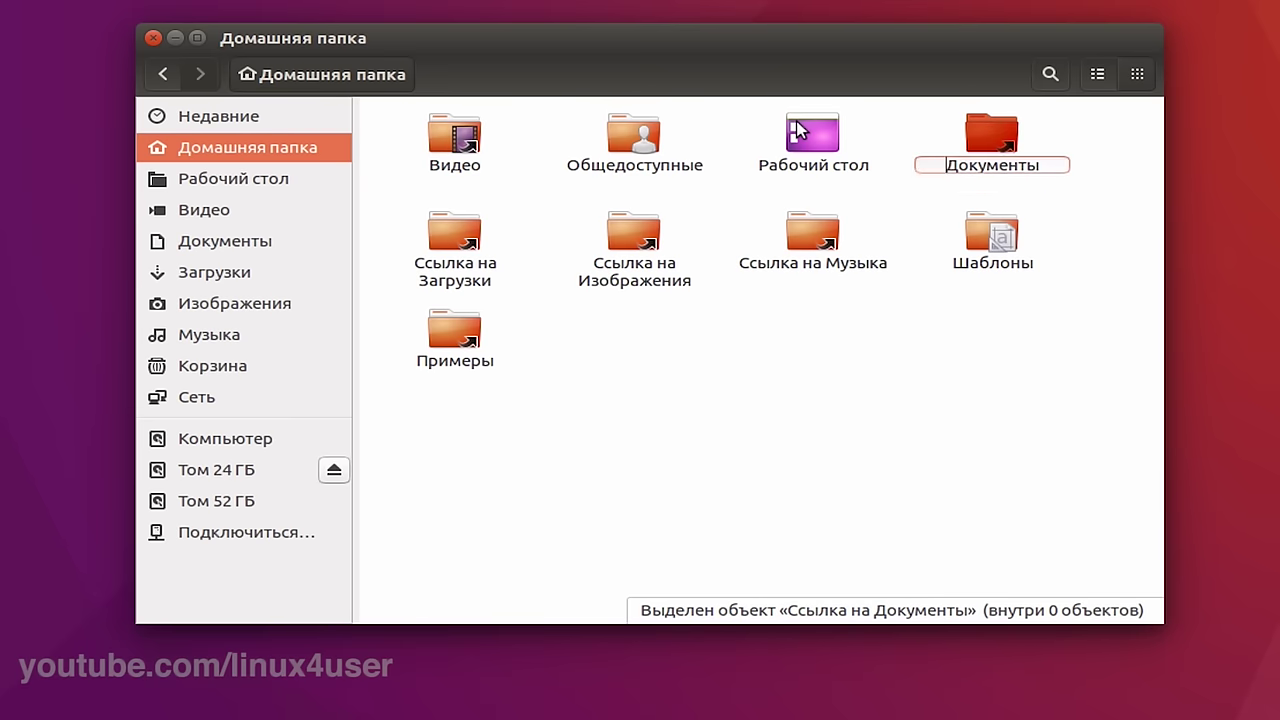
pyautogui.press('Return')
# Step: Rename the link Ссылка на Загрузки in the home folder as Загрузки
pyautogui.press('Down')
pyautogui.press('Left')
pyautogui.press('F2')
pyautogui.hotkey('shift', 'Left')
pyautogui.hotkey('shift', 'Left')
pyautogui.hotkey('shift', 'Left')
pyautogui.hotkey('shift', 'Left')
pyautogui.hotkey('shift', 'Left')
pyautogui.hotkey('shift', 'Left')
pyautogui.hotkey('shift', 'Left')
pyautogui.hotkey('shift', 'Left')
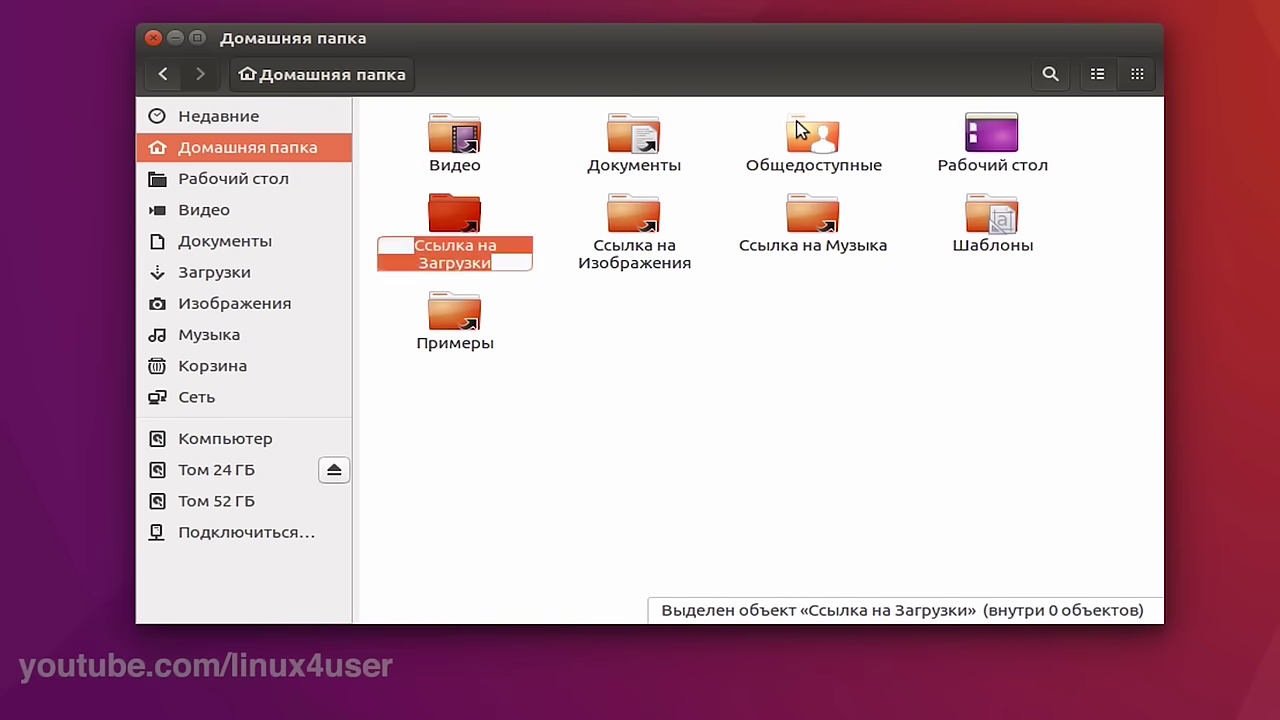
pyautogui.press('BackSpace')
pyautogui.press('Return')
# Step: Rename the link Ссылка на Изображения in the home folder as Изображения
pyautogui.press('Down')
pyautogui.press('Left')
pyautogui.press('Left')
pyautogui.press('Right')
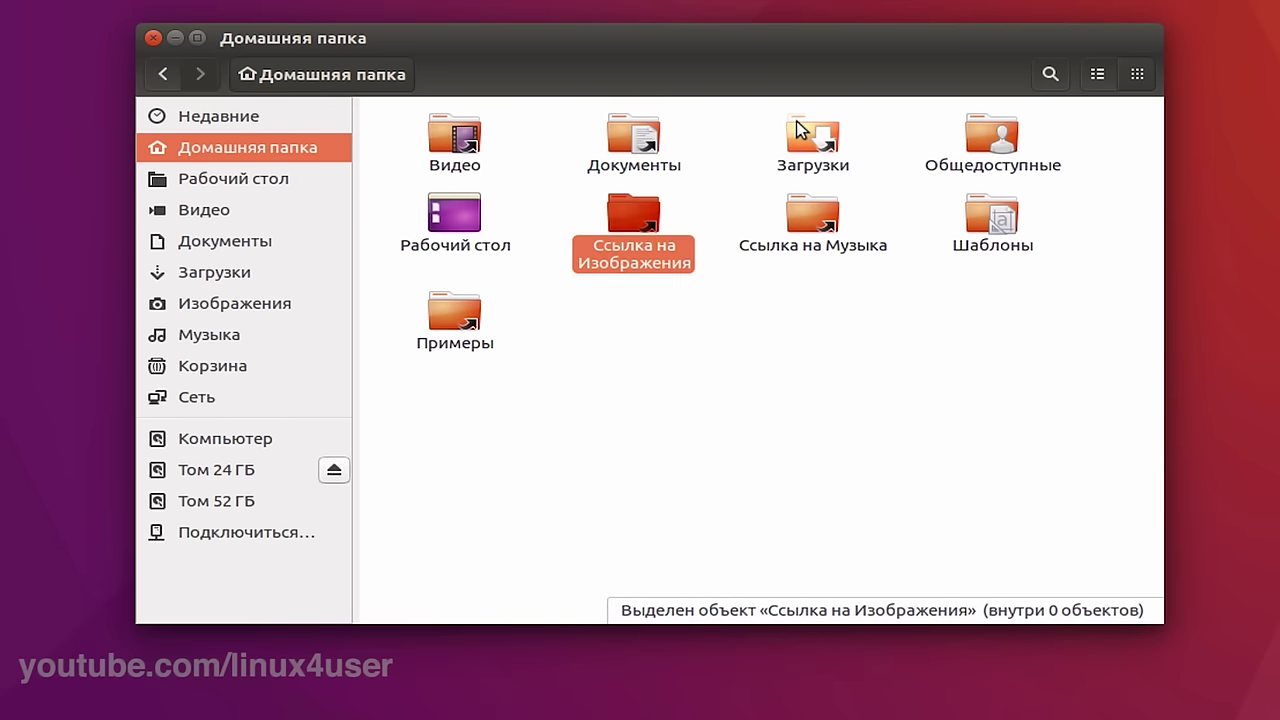
pyautogui.press('F2')
pyautogui.hotkey('shift', 'Left')
pyautogui.hotkey('shift', 'Left')
pyautogui.hotkey('shift', 'Left')
pyautogui.hotkey('shift', 'Left')
pyautogui.hotkey('shift', 'Left')
pyautogui.hotkey('shift', 'Left')
pyautogui.hotkey('shift', 'Left')
pyautogui.hotkey('shift', 'Left')
pyautogui.hotkey('shift', 'Left')
pyautogui.hotkey('shift', 'Left')
pyautogui.hotkey('shift', 'Left')
pyautogui.press('BackSpace')
pyautogui.press('Return')
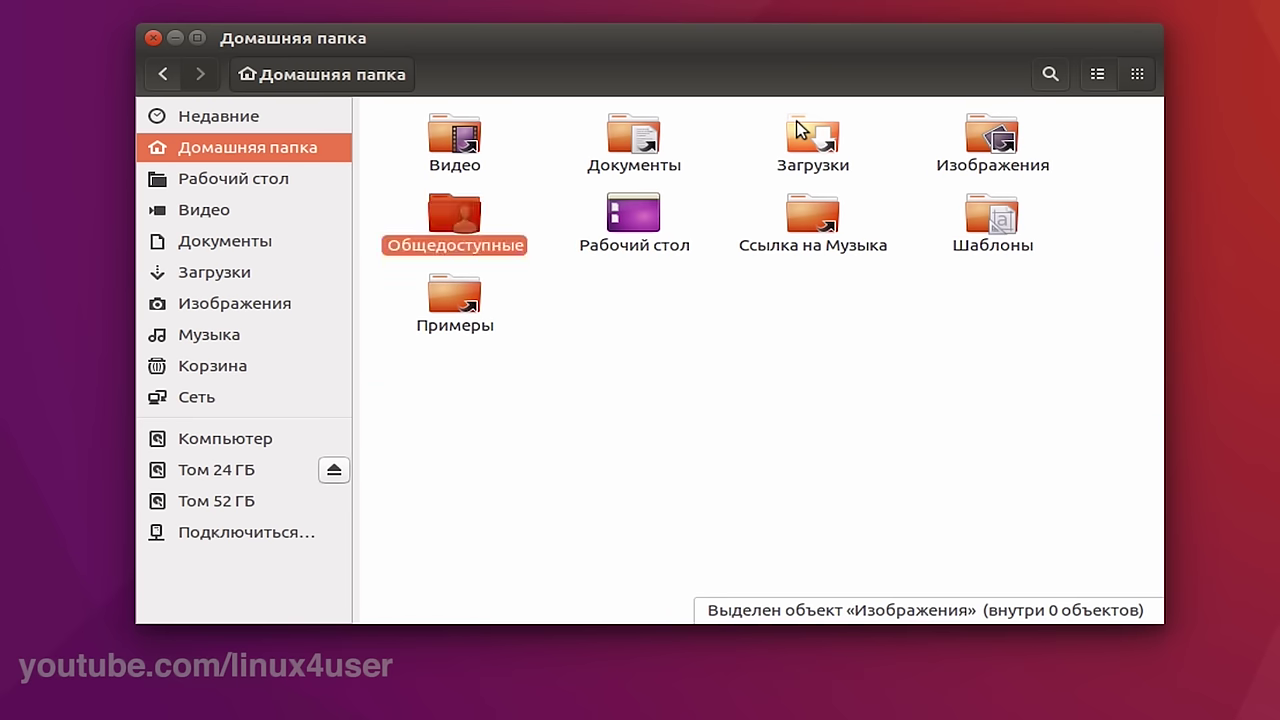
# Step: Rename the link Ссылка на Музыка in the home folder as Музыка and clear the selection
pyautogui.press('Down')
pyautogui.press('Left')
pyautogui.press('F2')
pyautogui.press('Home')
pyautogui.hotkey('shift', 'Right')
pyautogui.hotkey('shift', 'Right')
pyautogui.hotkey('shift', 'Right')
pyautogui.hotkey('shift', 'Right')
pyautogui.hotkey('shift', 'Right')
pyautogui.hotkey('shift', 'Right')
pyautogui.hotkey('shift', 'Right')
pyautogui.hotkey('shift', 'Right')
pyautogui.hotkey('shift', 'Right')
pyautogui.hotkey('shift', 'Right')
pyautogui.press('BackSpace')
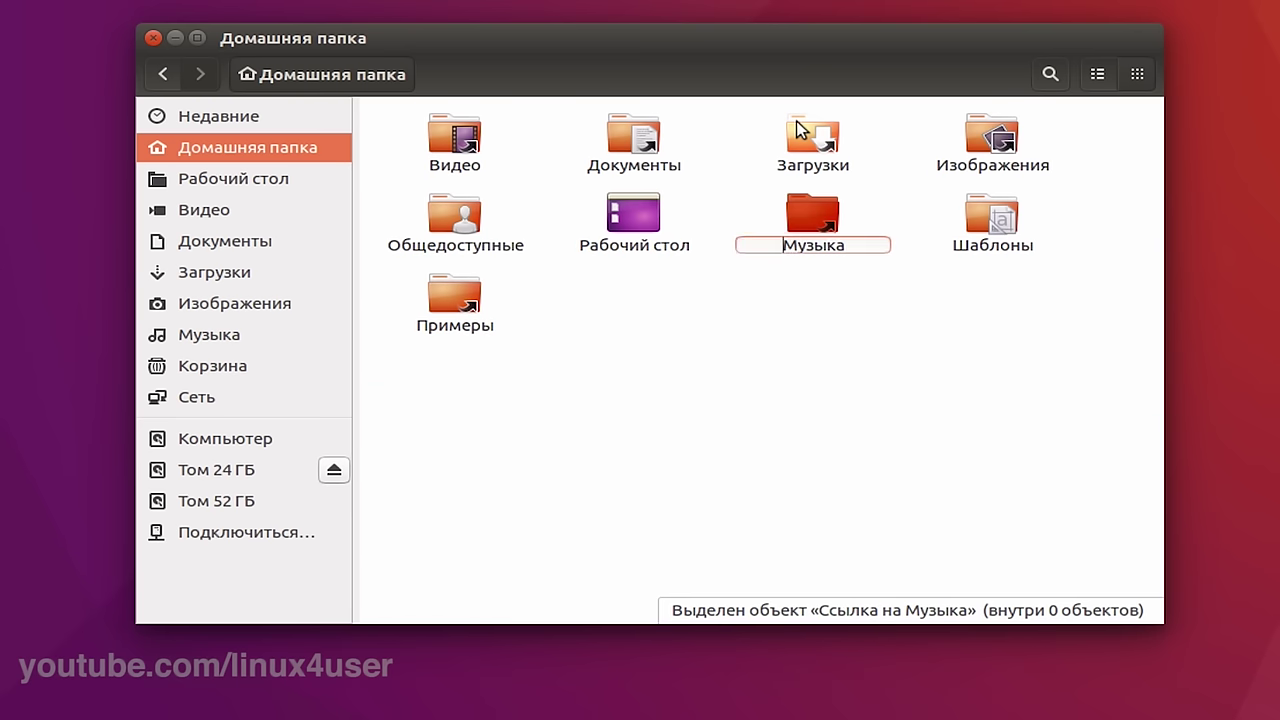
pyautogui.press('Return')
pyautogui.click(668, 288)
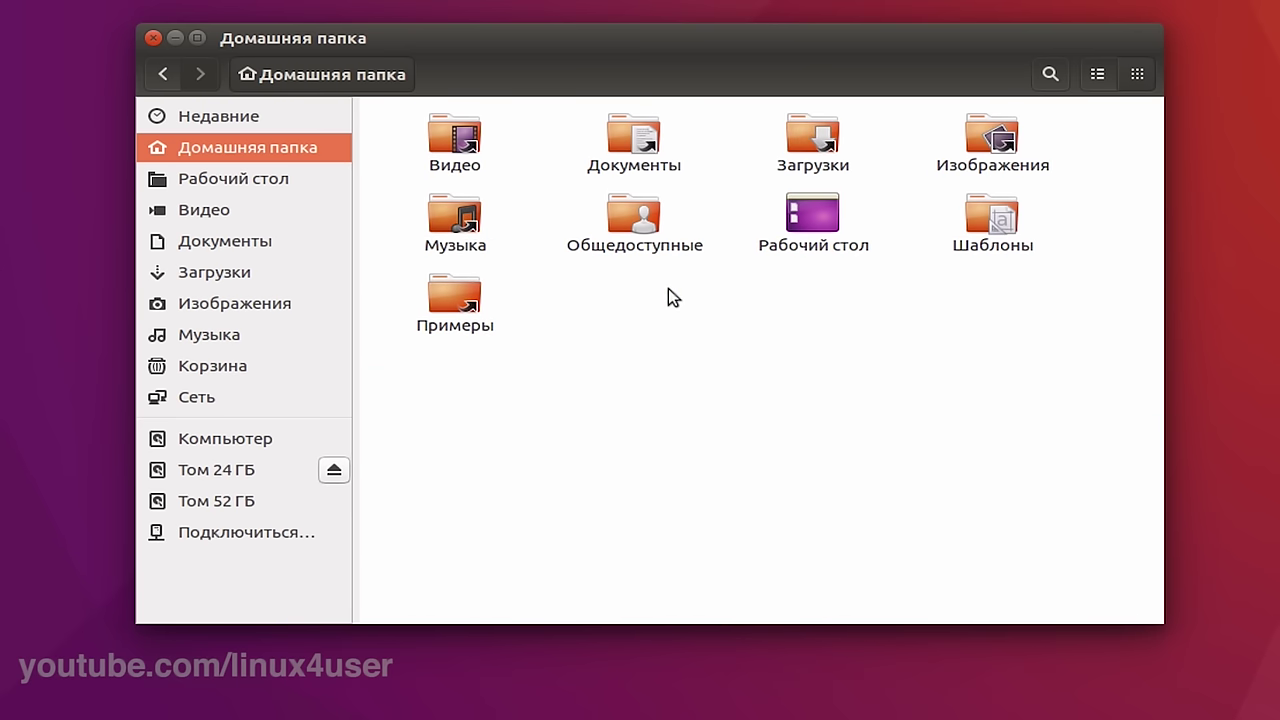
# Step: Check the Видео, Документы and Загрузки locations, return to the home folder and close the file manager
pyautogui.click(229, 208)
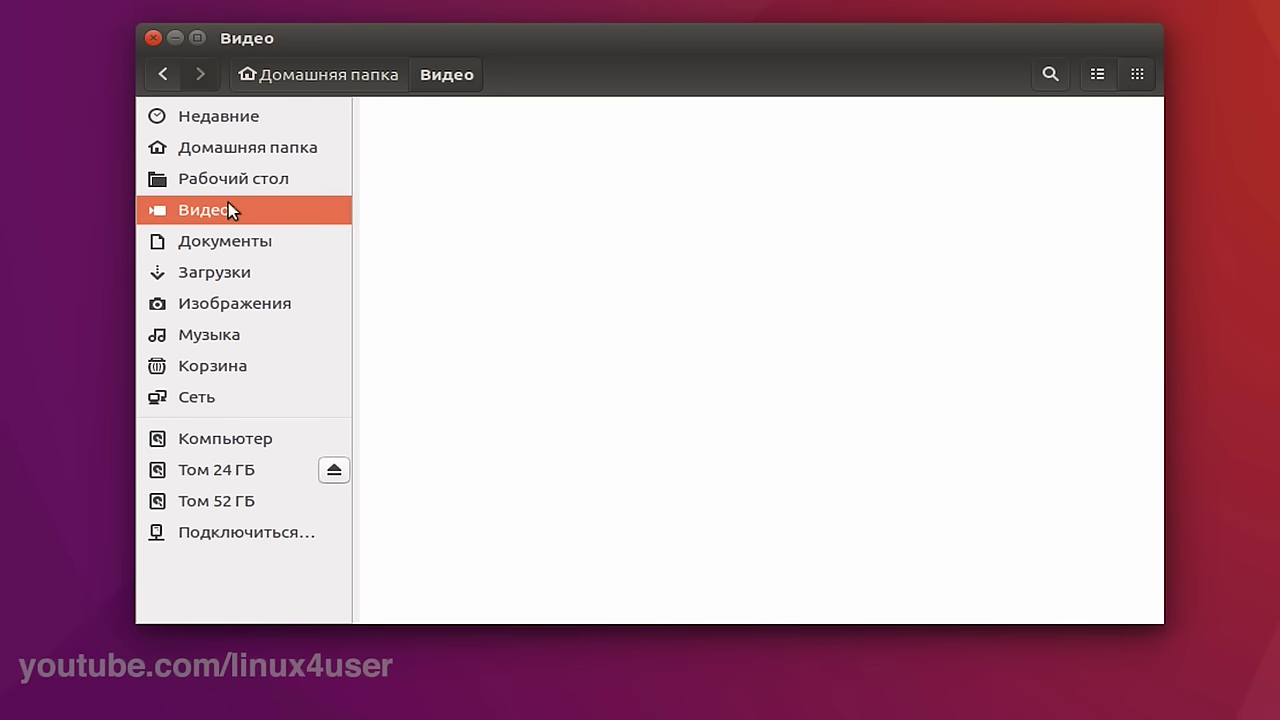
pyautogui.click(221, 236)
pyautogui.click(208, 260)
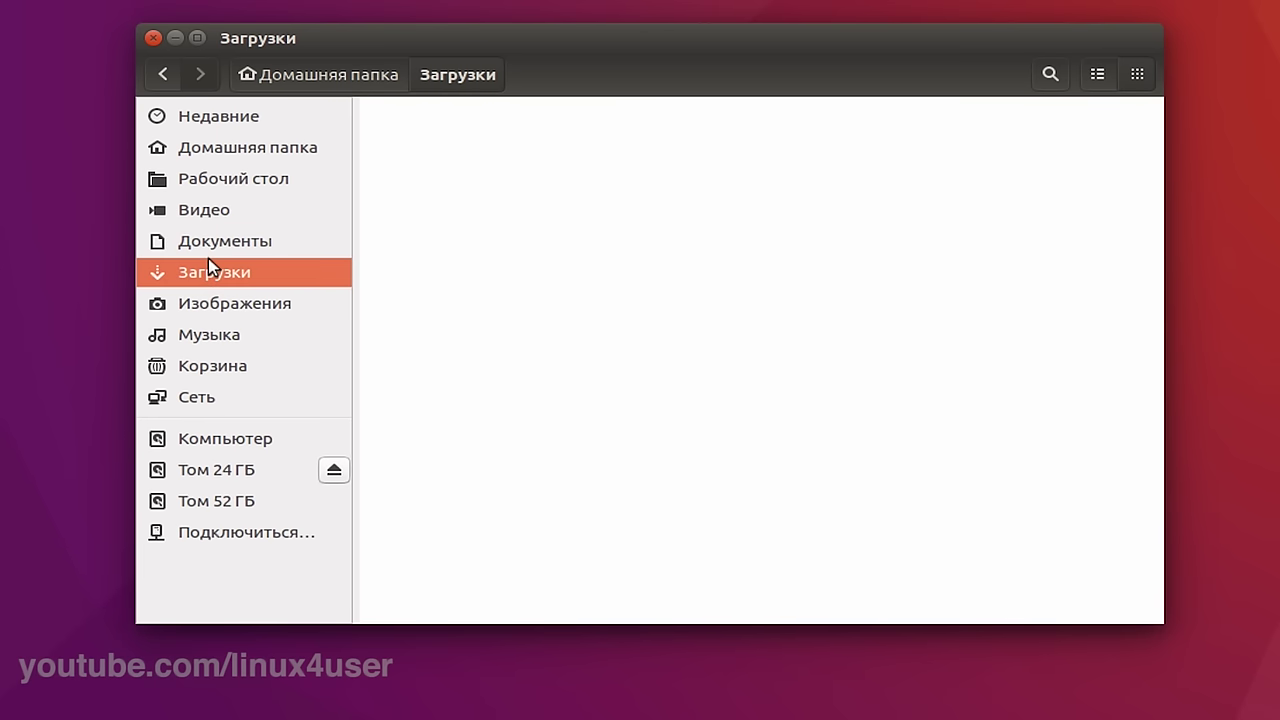
pyautogui.click(215, 145)
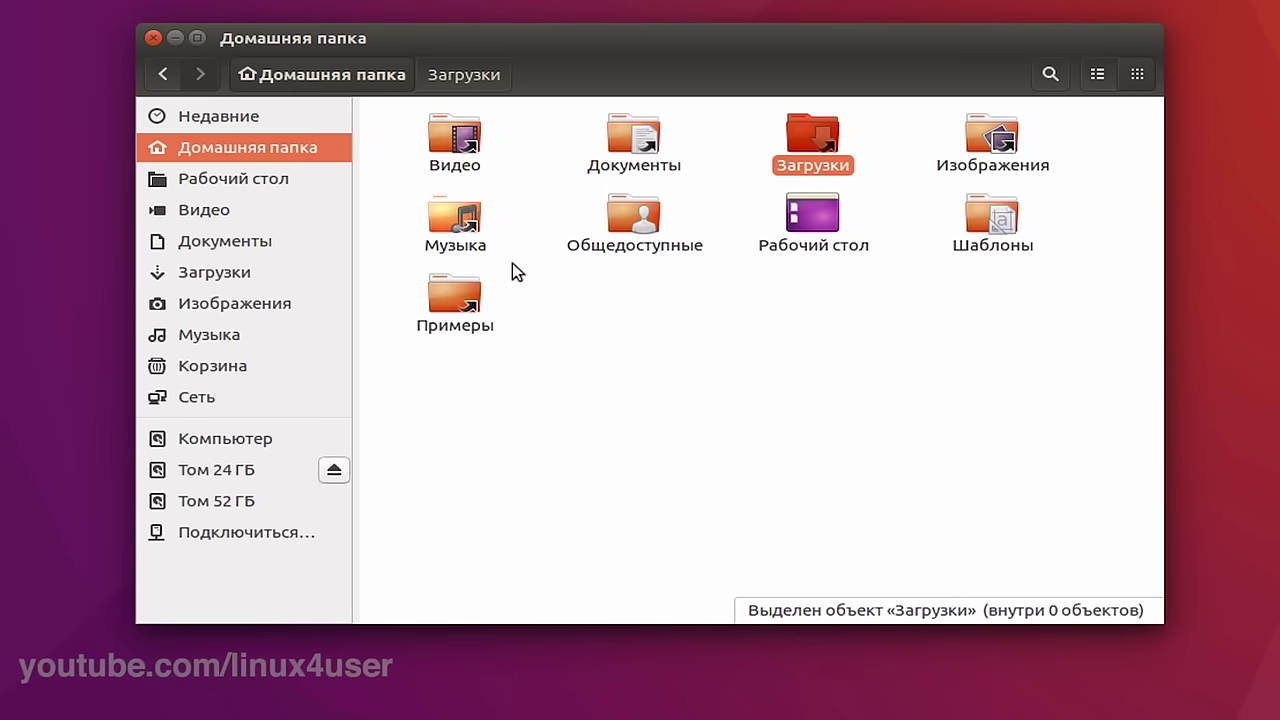
pyautogui.click(614, 357)
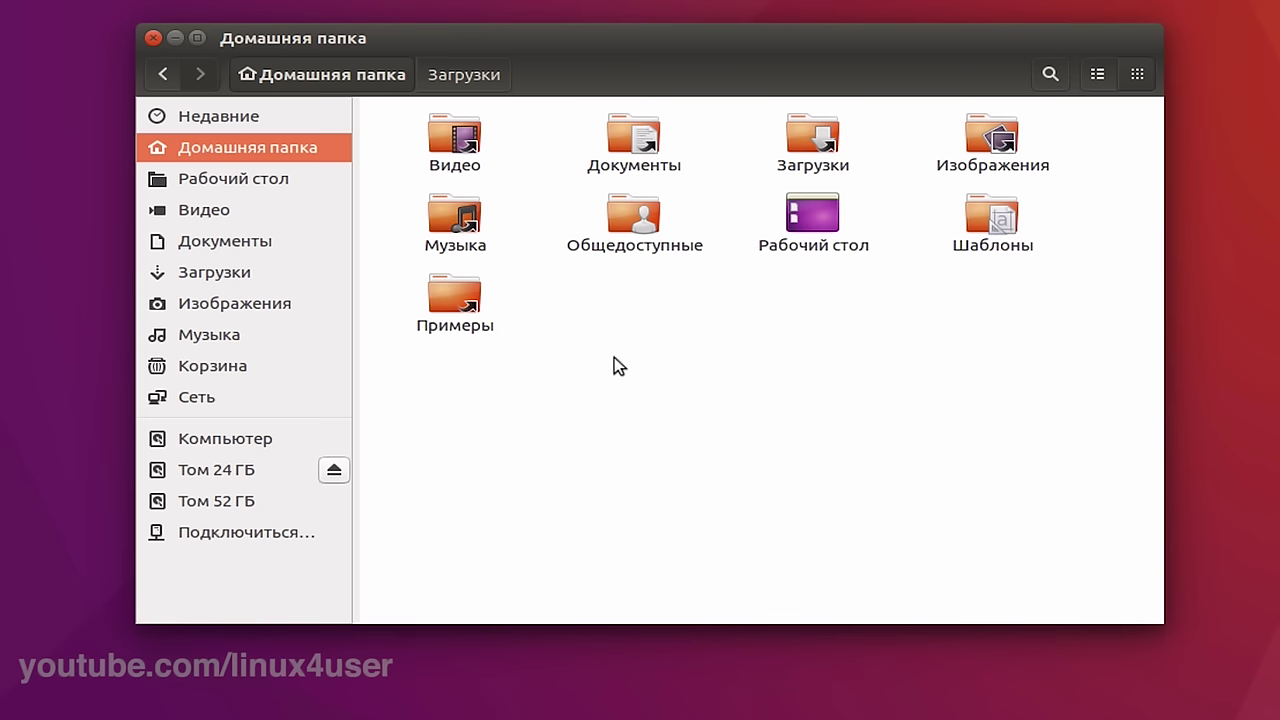
pyautogui.hotkey('ctrl', 'w')
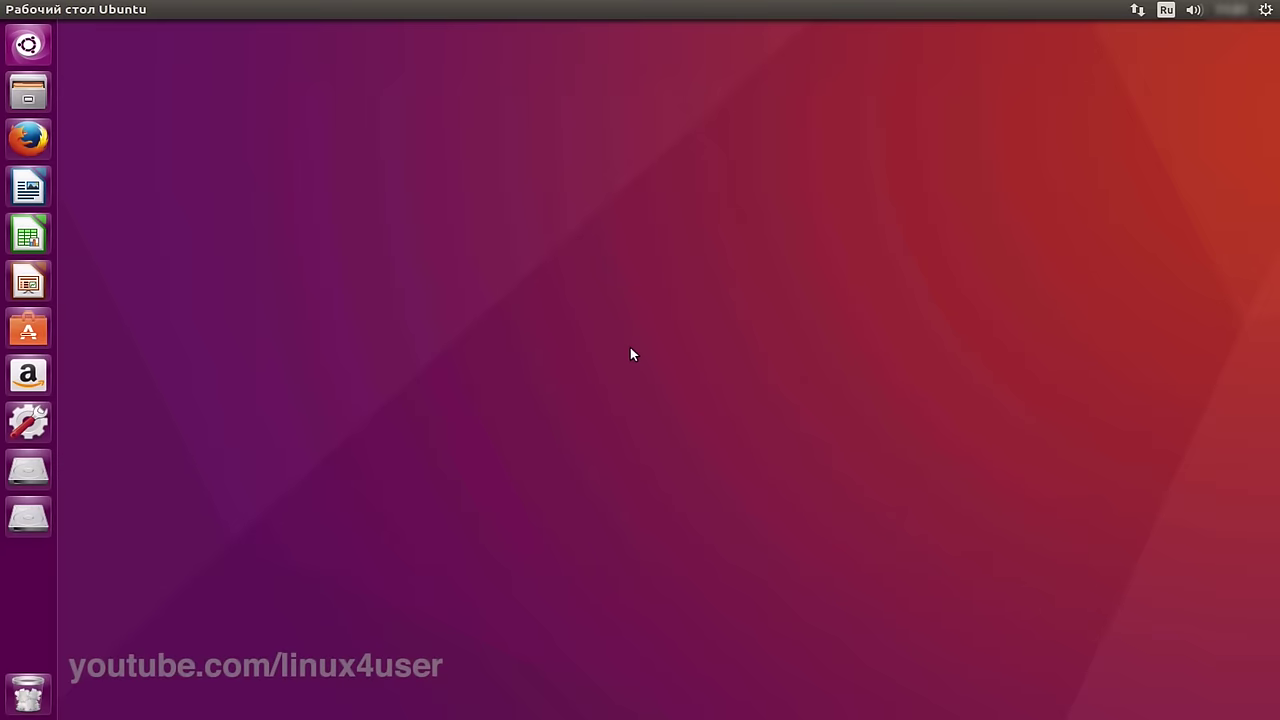